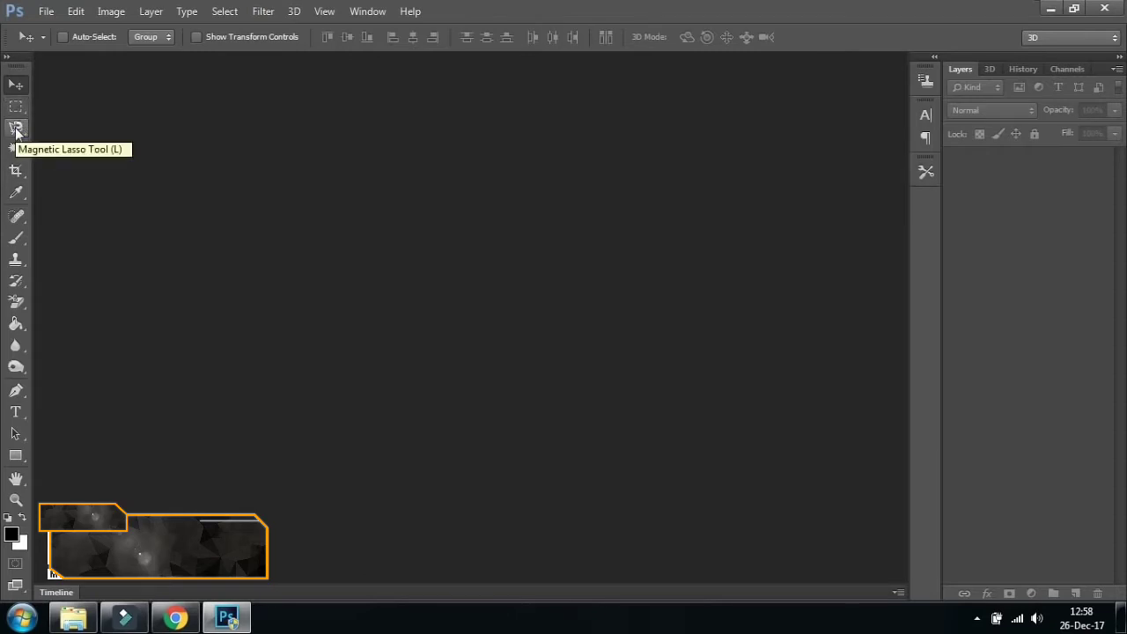
pyautogui.click(16, 128)
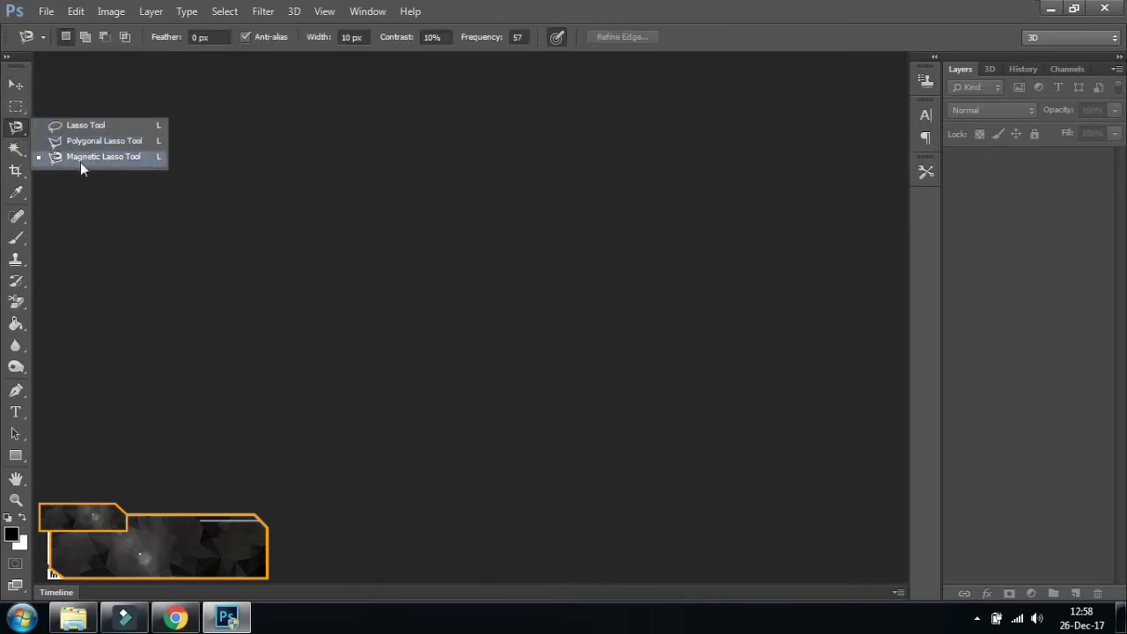
pyautogui.click(16, 106)
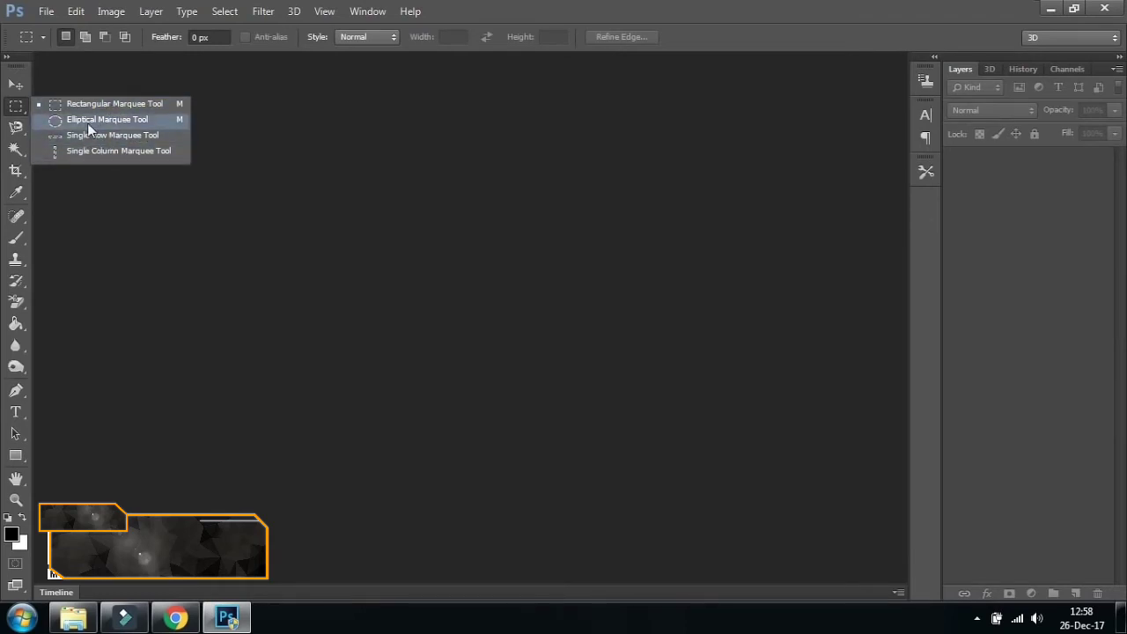
pyautogui.click(17, 129)
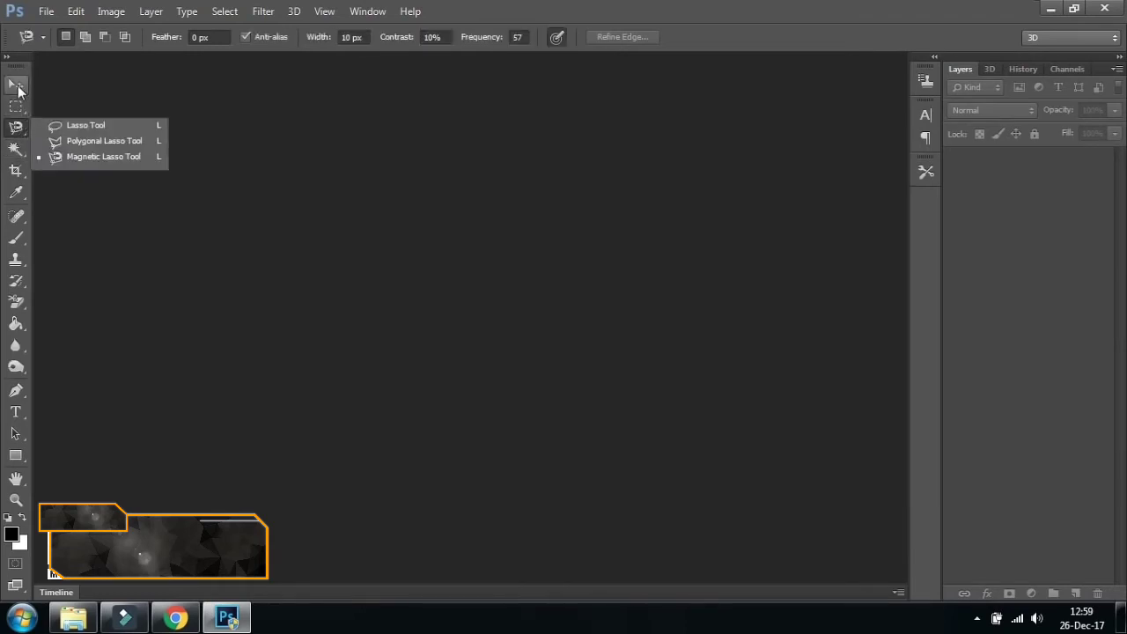
pyautogui.click(16, 84)
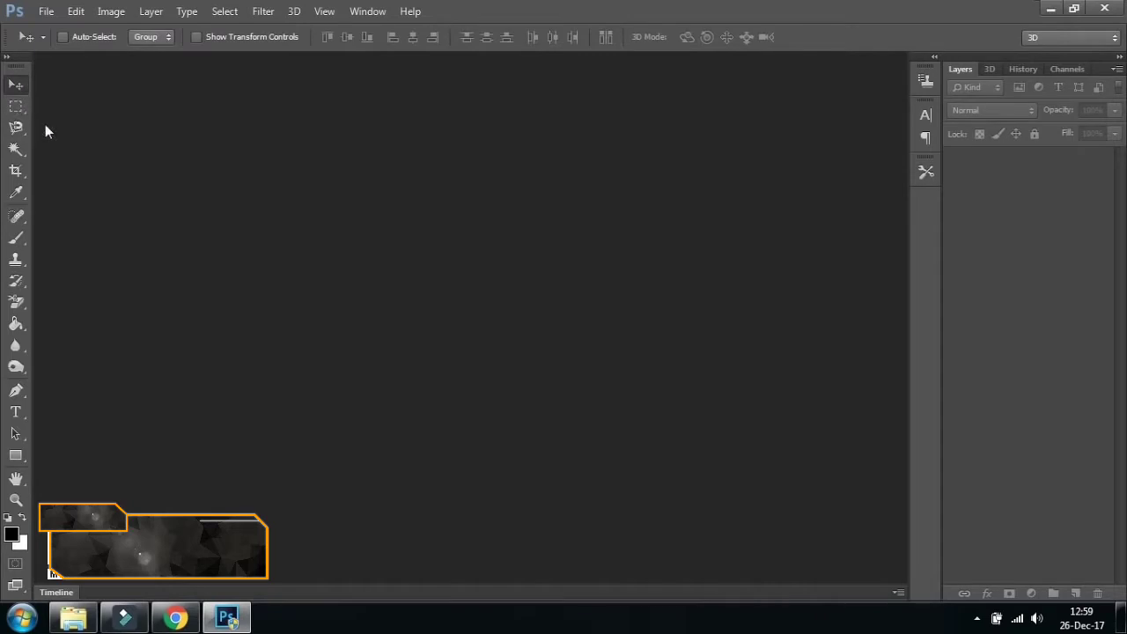
# Preview the Botol Parfum, portrait and Kotak images in the tutorial folder, and return to Photoshop.
pyautogui.click(73, 618)
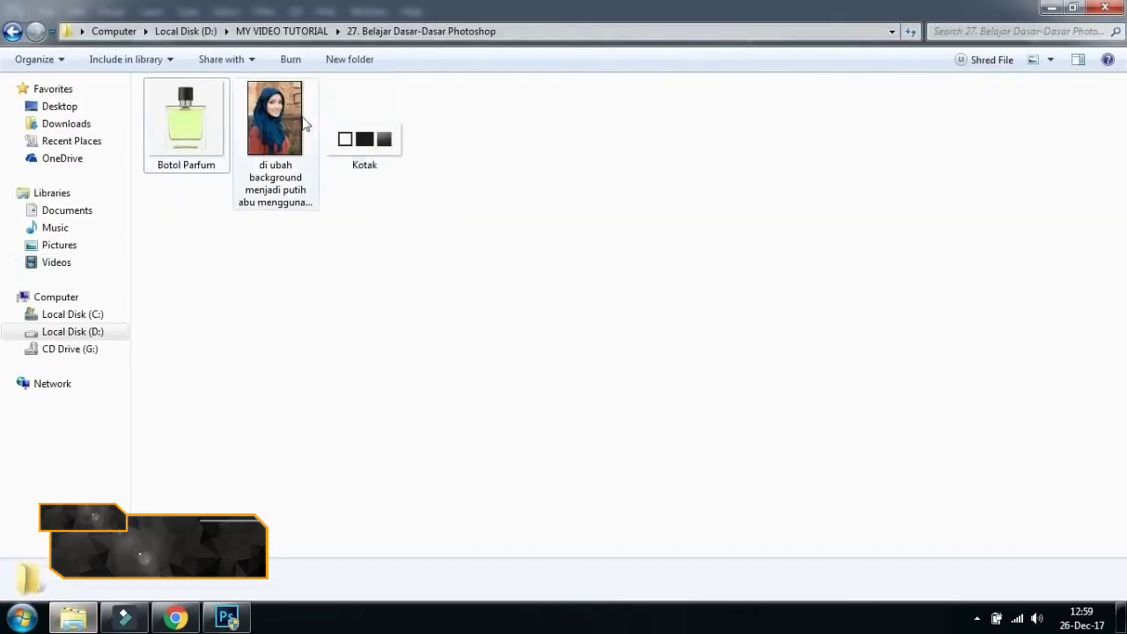
pyautogui.doubleClick(183, 136)
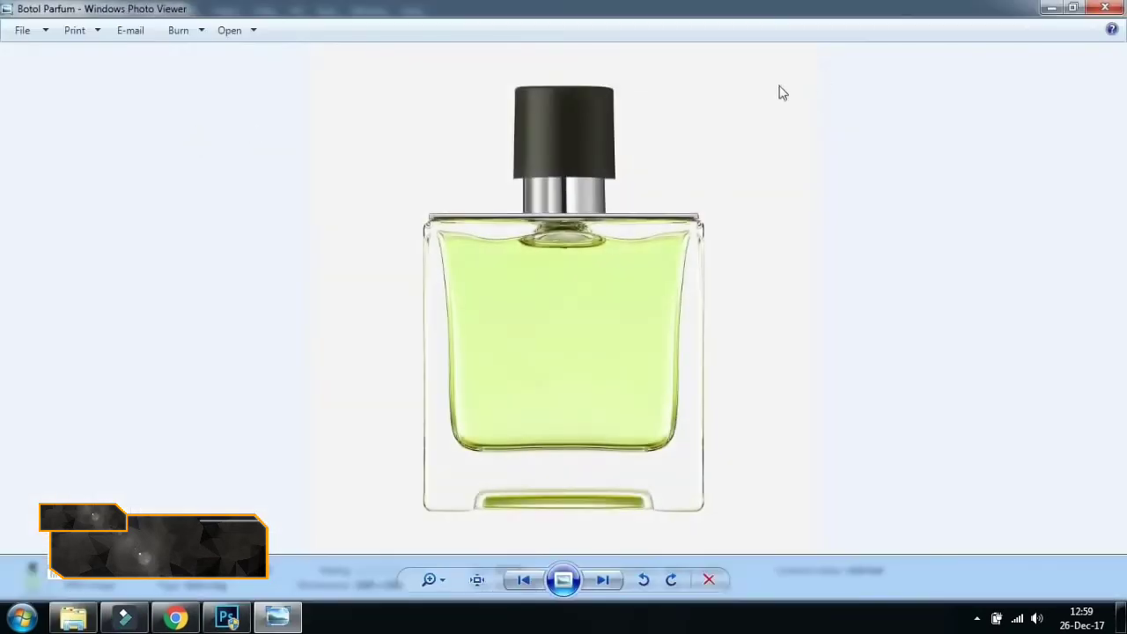
pyautogui.click(1105, 8)
pyautogui.click(273, 119)
pyautogui.doubleClick(273, 118)
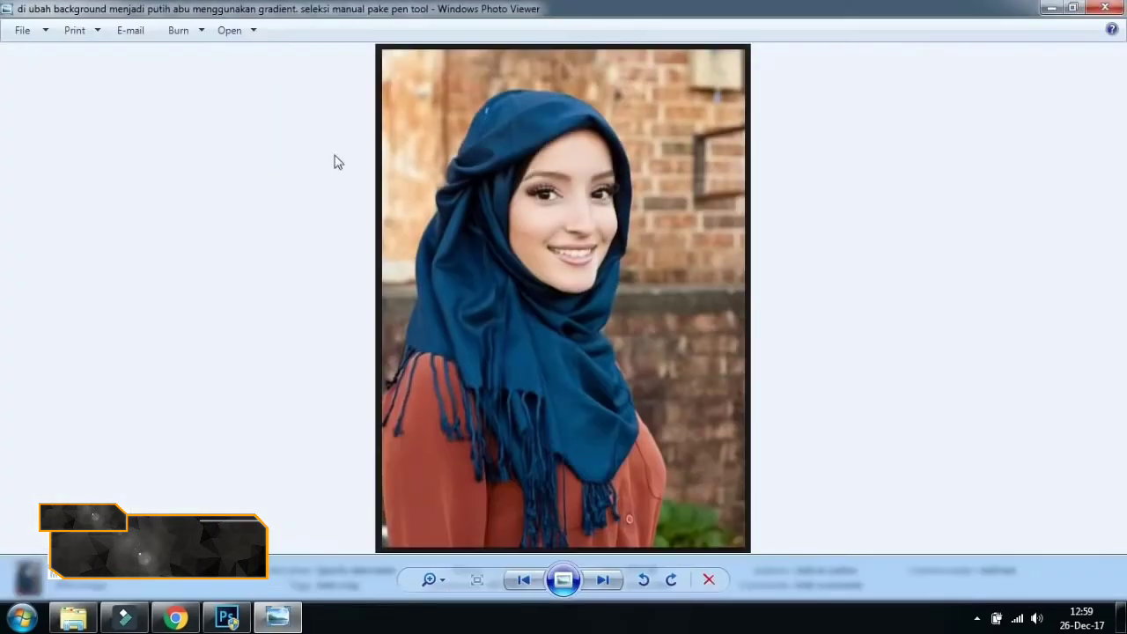
pyautogui.hotkey('alt', 'F4')
pyautogui.doubleClick(356, 148)
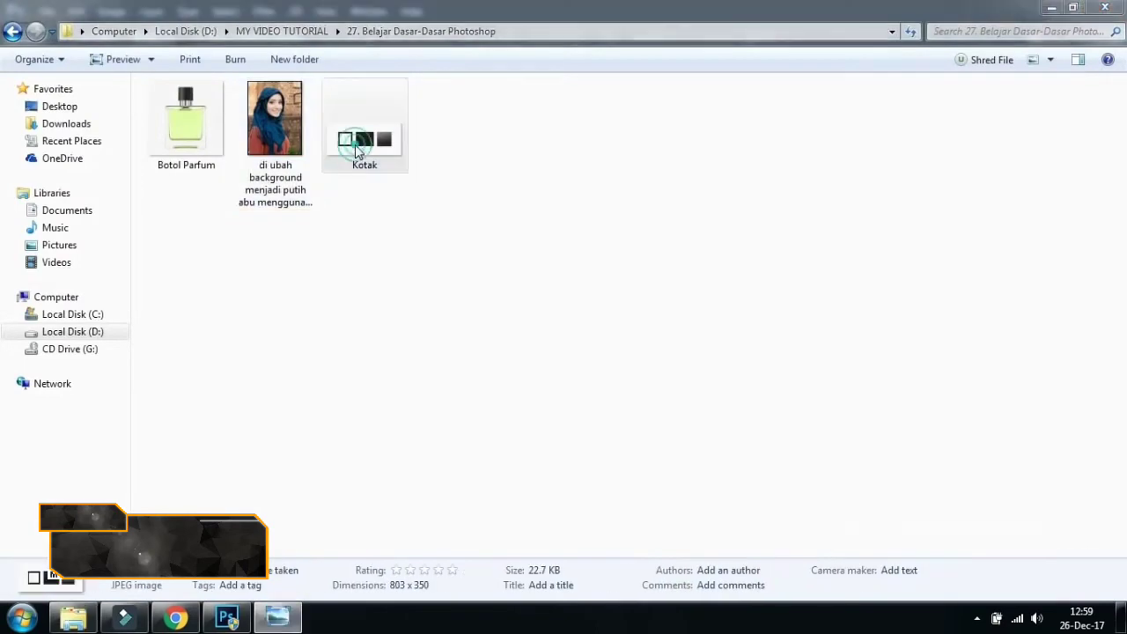
pyautogui.click(1106, 8)
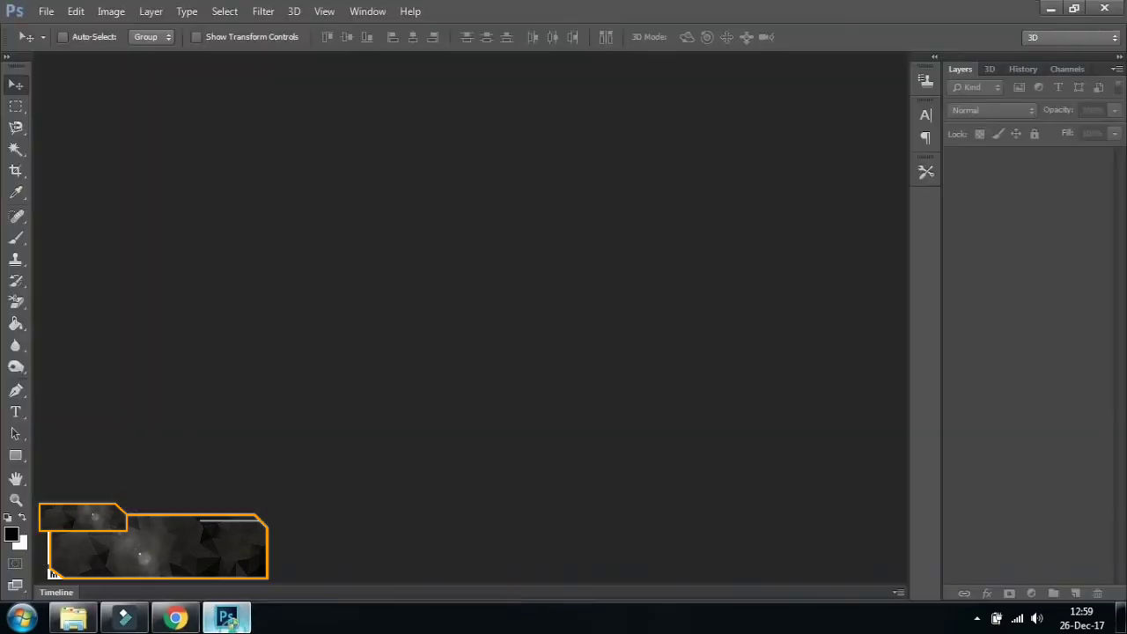
pyautogui.click(227, 619)
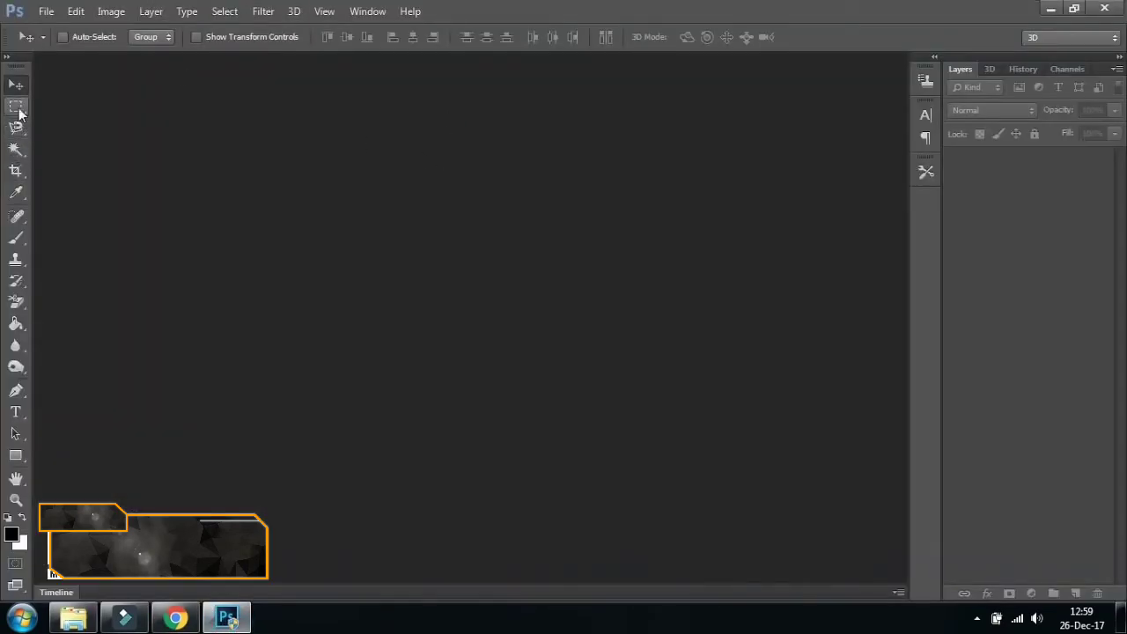
pyautogui.click(15, 107)
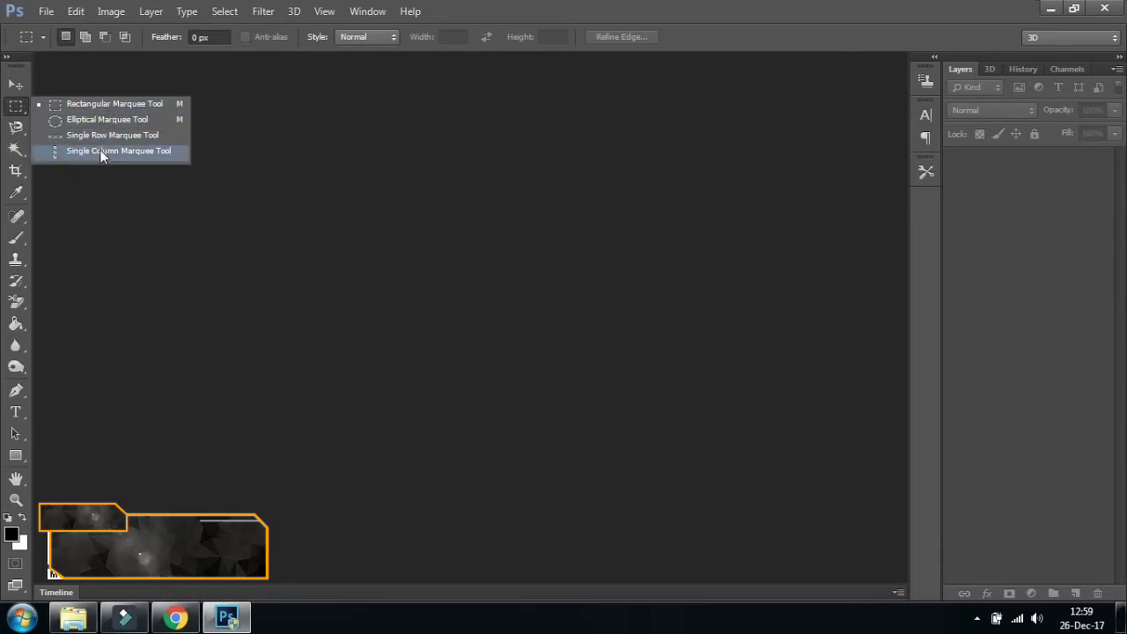
pyautogui.click(17, 86)
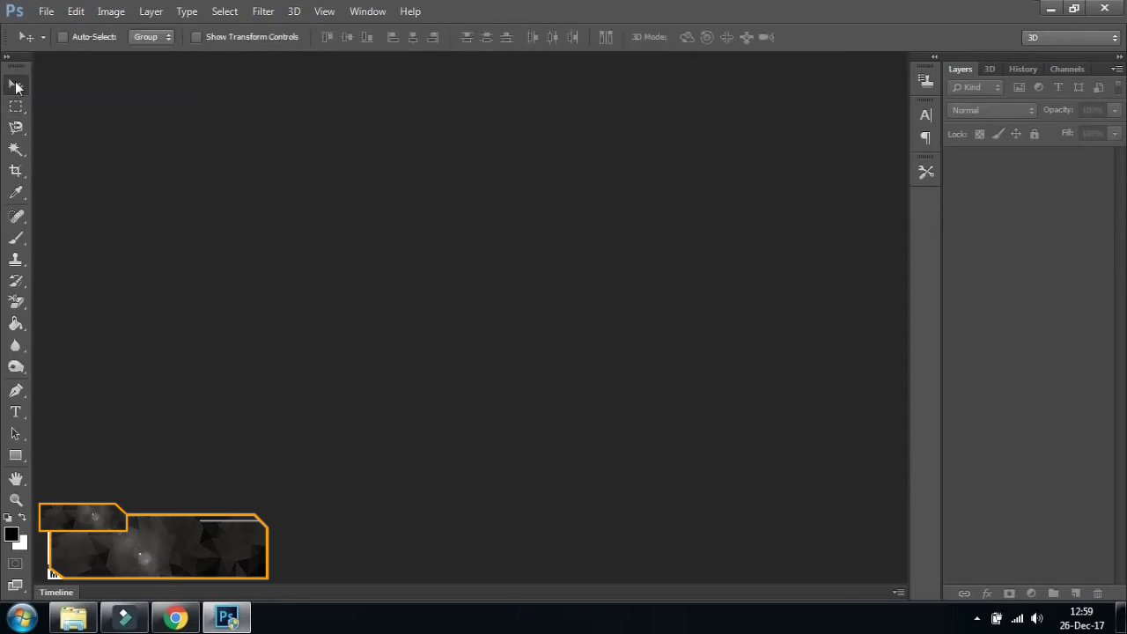
# Open the Kotak image from the tutorial folder and dock its floating window in the workspace.
pyautogui.click(48, 12)
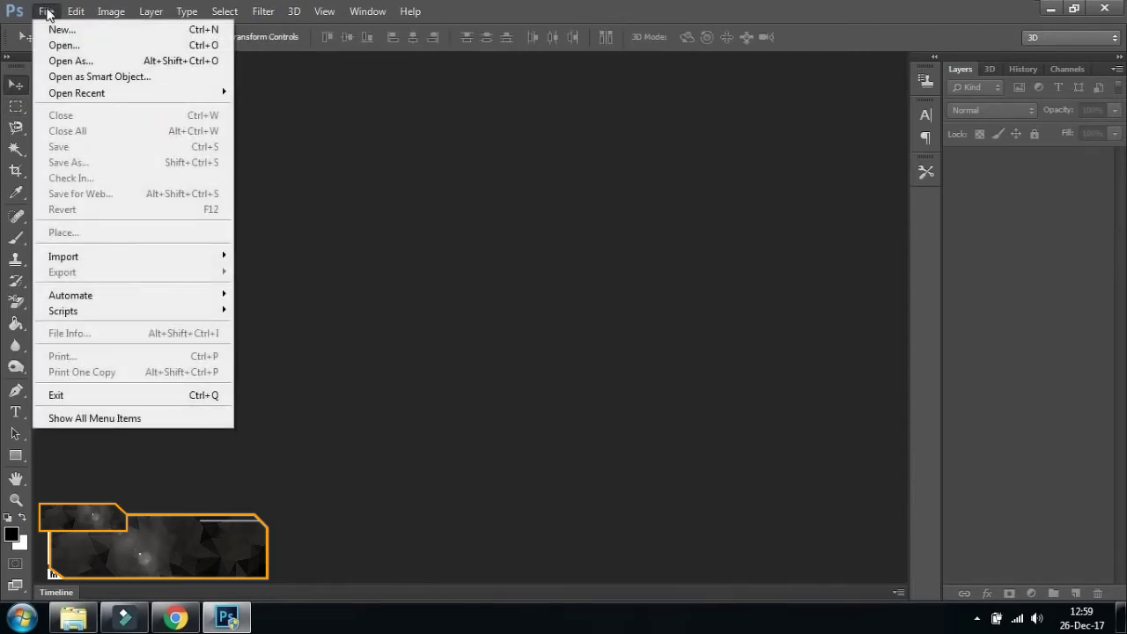
pyautogui.click(72, 46)
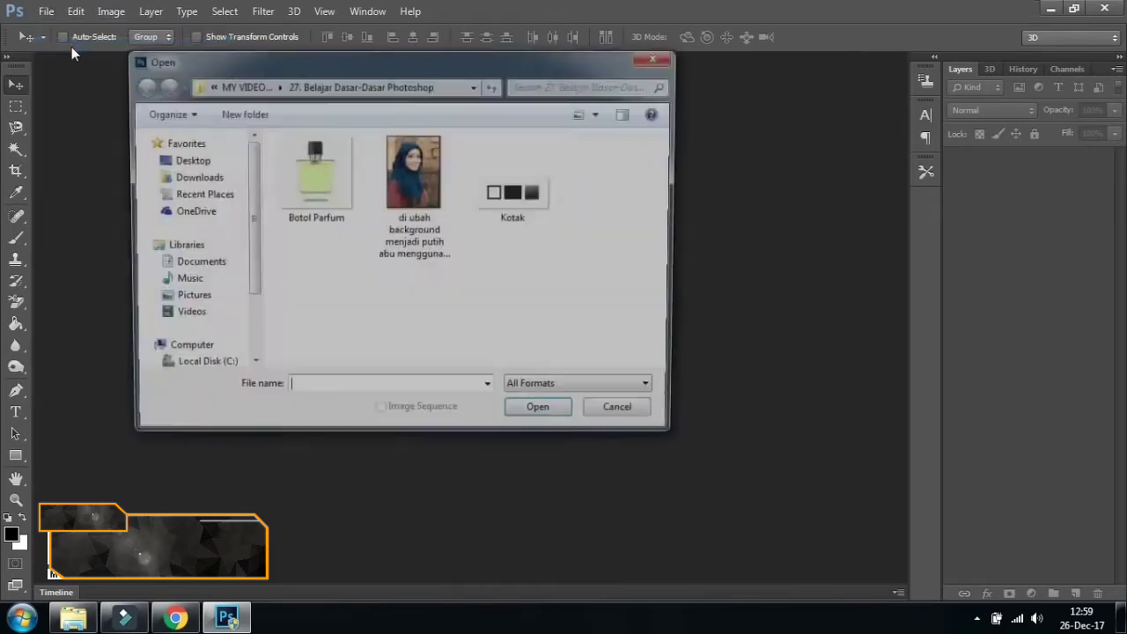
pyautogui.click(511, 211)
pyautogui.click(553, 419)
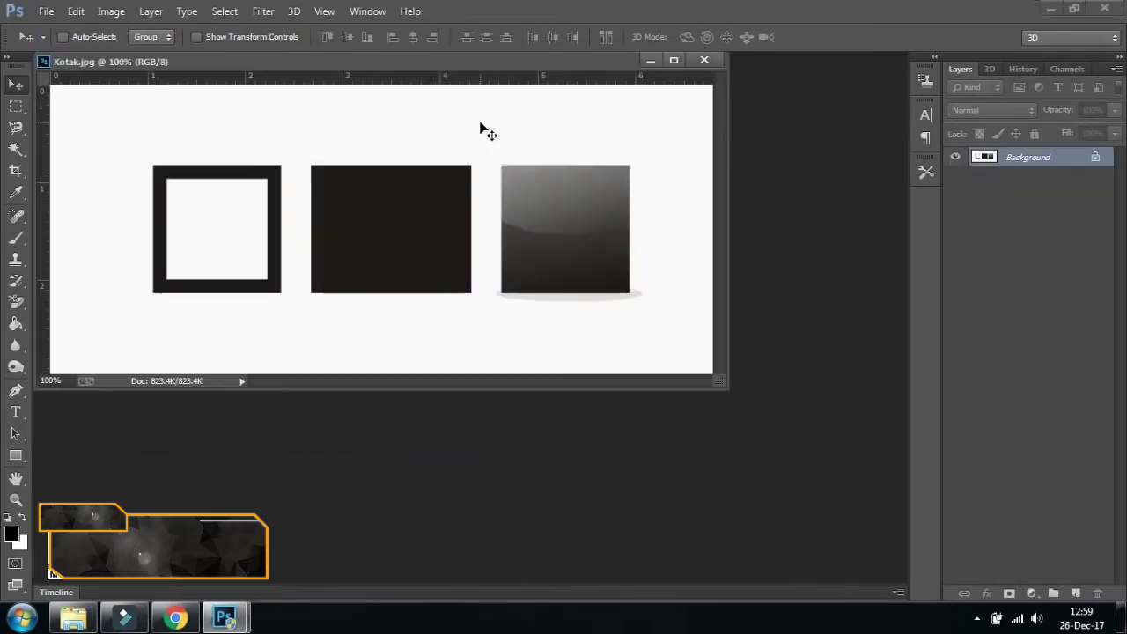
pyautogui.moveTo(437, 56); pyautogui.dragTo(498, 62)
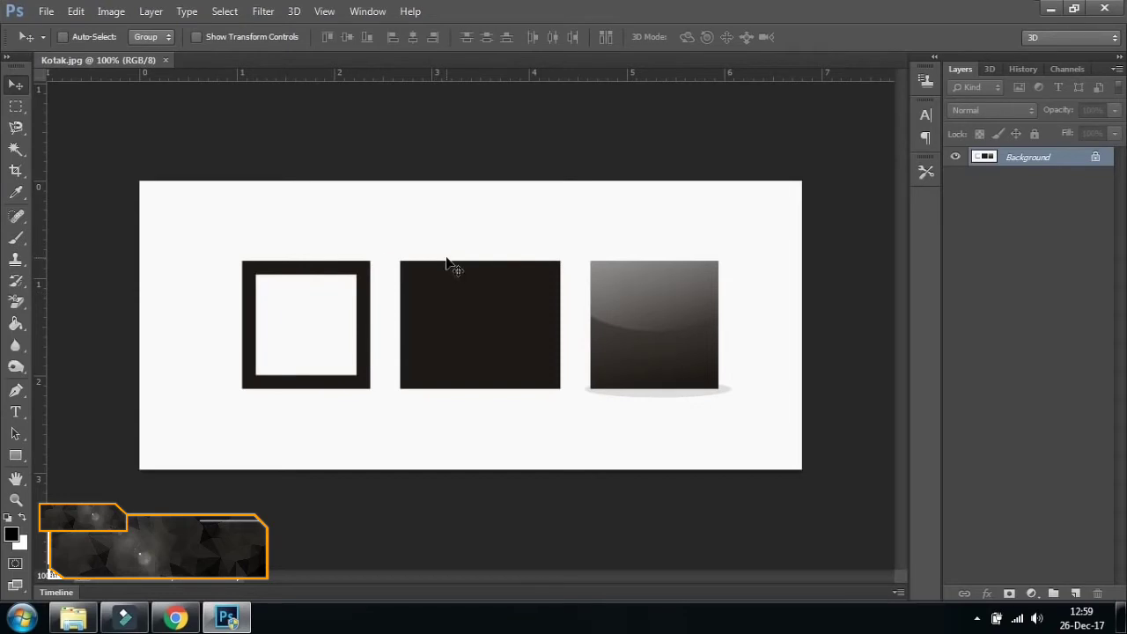
# Select the middle black rectangle exactly along its edges with the Rectangular Marquee tool and copy it to a new layer.
pyautogui.click(17, 106)
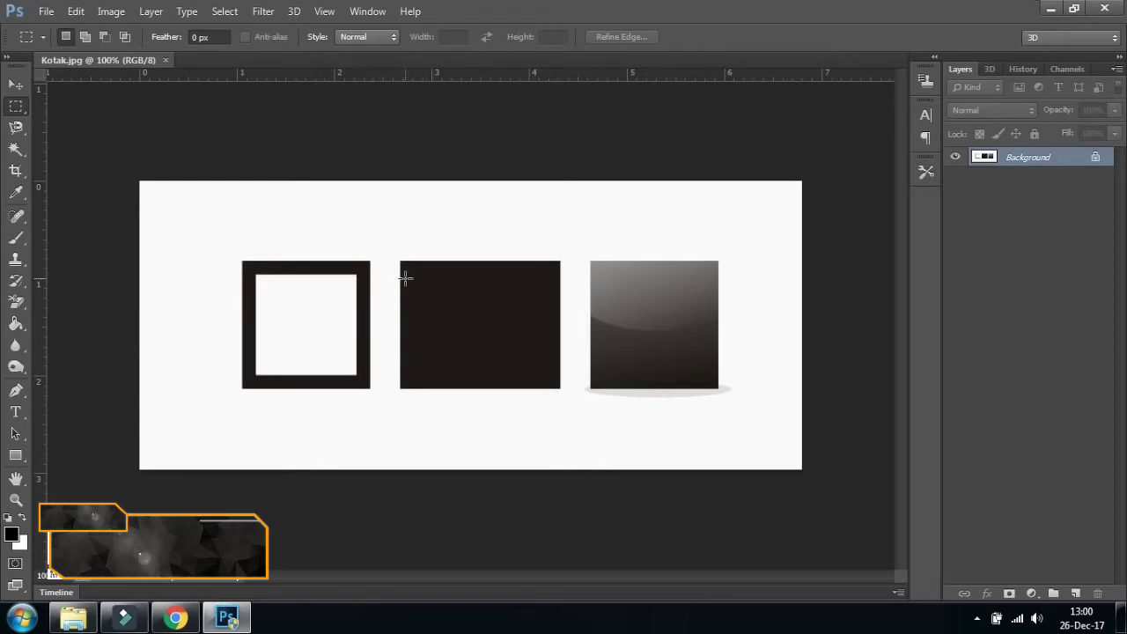
pyautogui.rightClick(15, 106)
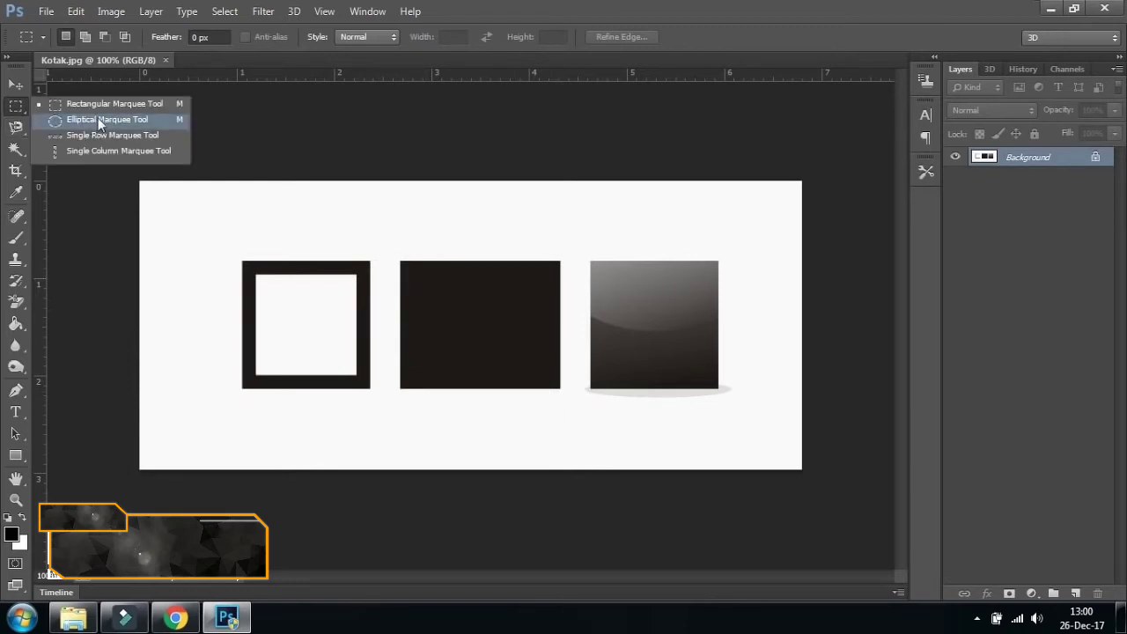
pyautogui.click(104, 107)
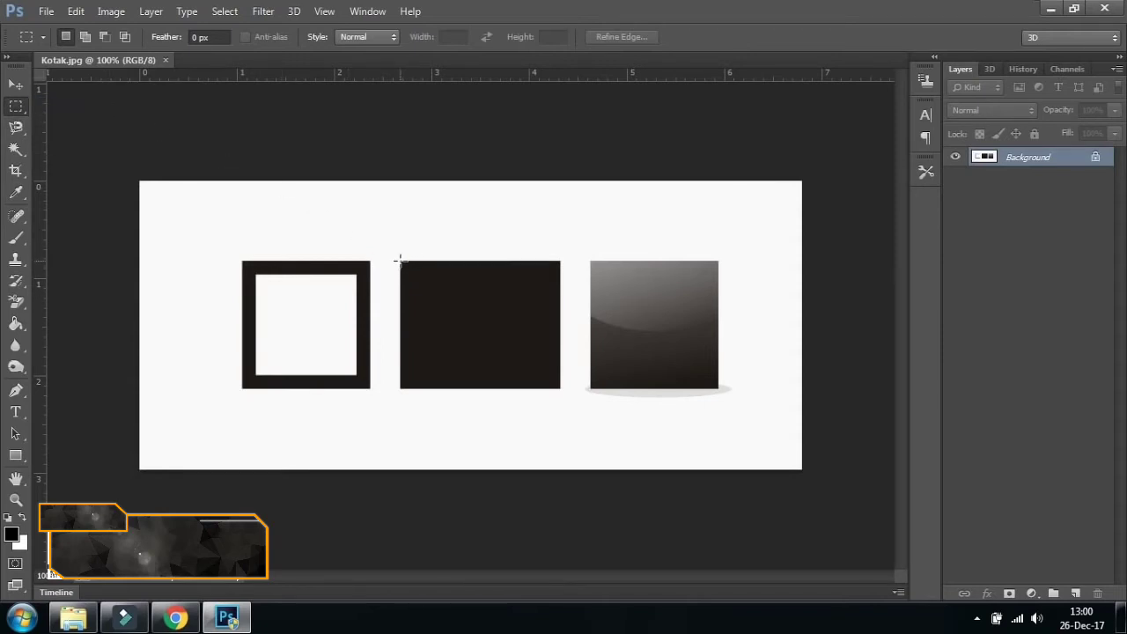
pyautogui.moveTo(400, 261); pyautogui.dragTo(561, 388)
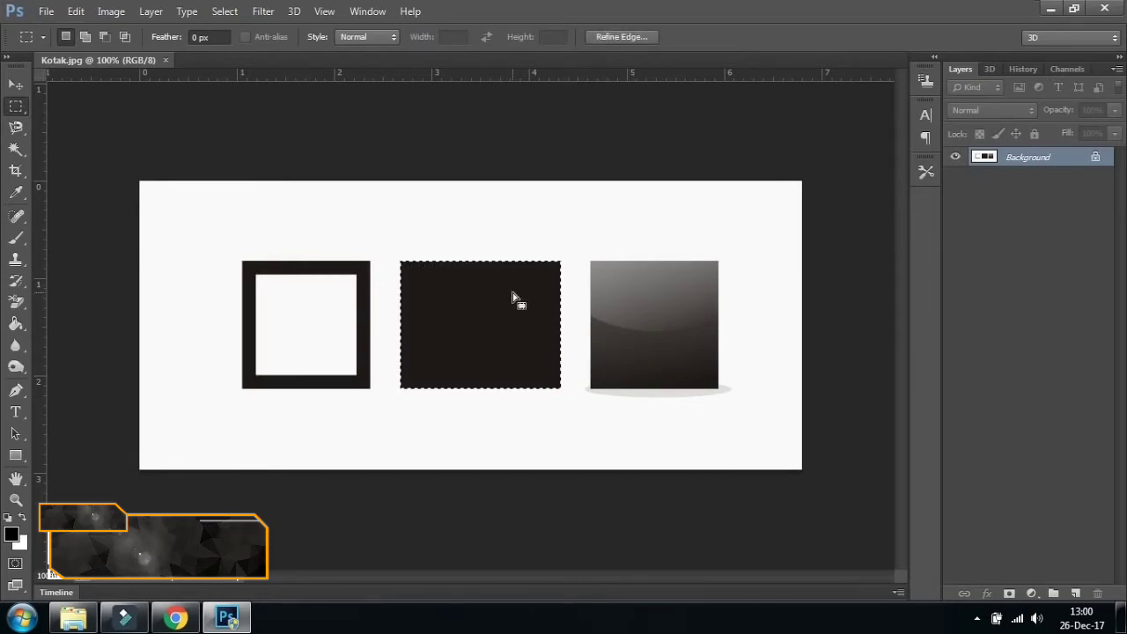
pyautogui.click(15, 85)
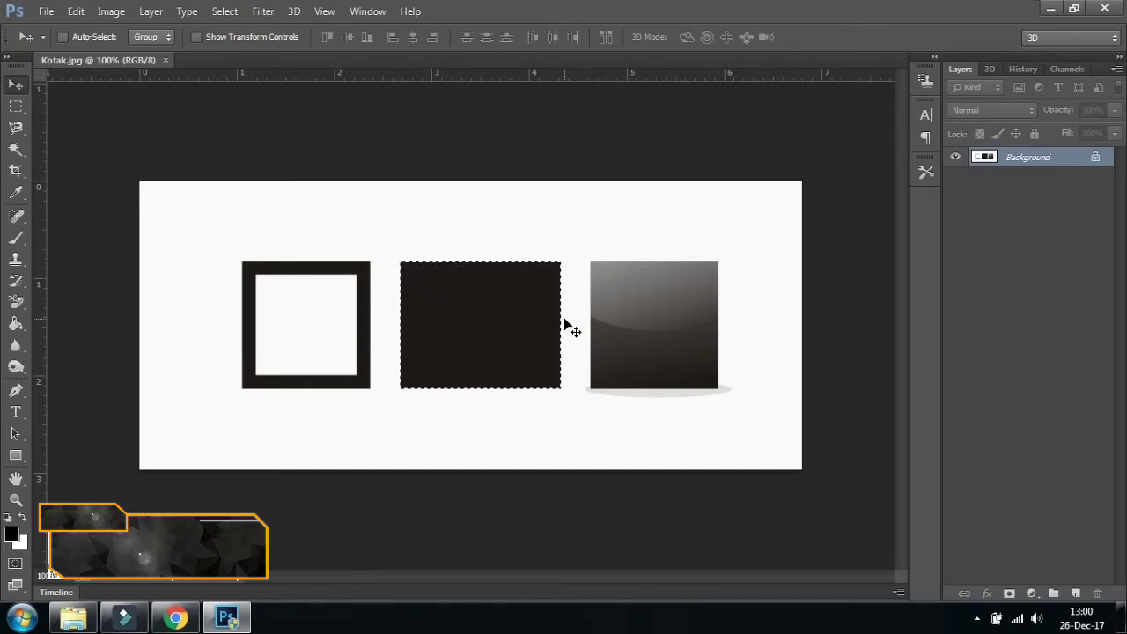
pyautogui.hotkey('ctrl', 'j')
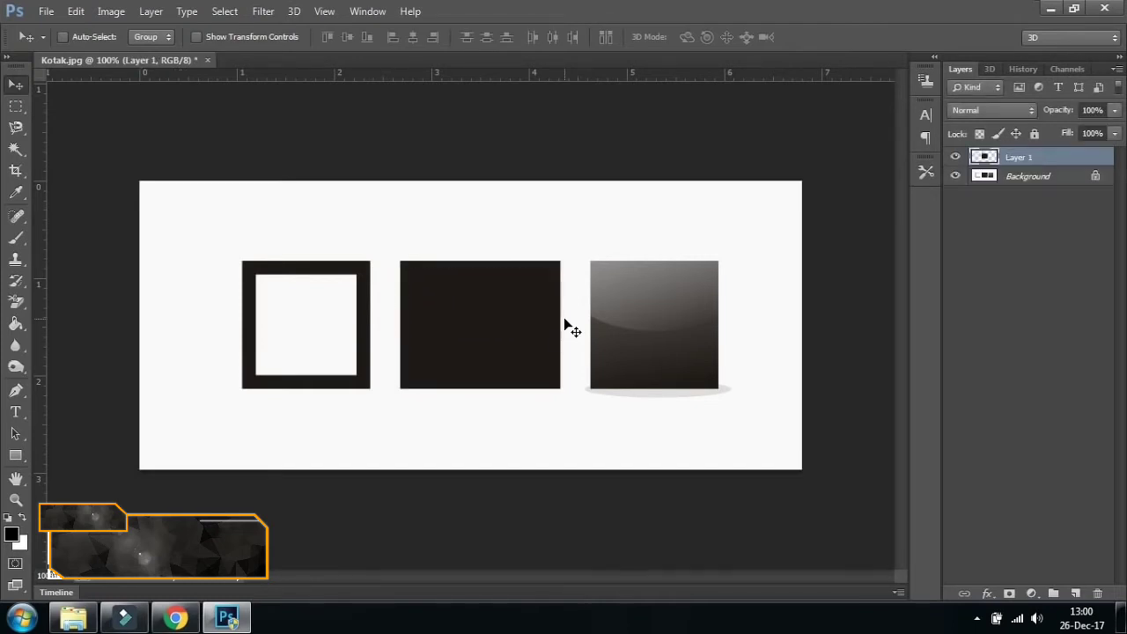
# Rename the layer holding the copied black rectangle as Kotak Hitam.
pyautogui.doubleClick(1018, 157)
pyautogui.press('BackSpace')
pyautogui.press('Return')
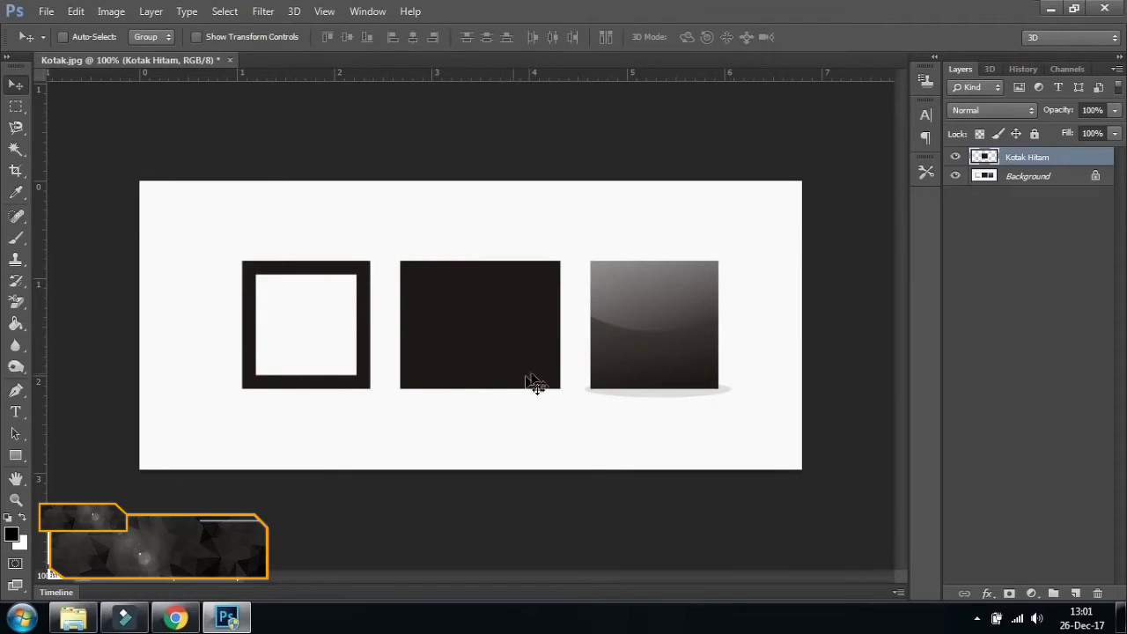
# Move the copied black rectangle over the gradient square, and delete the Kotak Hitam layer.
pyautogui.moveTo(511, 313); pyautogui.dragTo(719, 319)
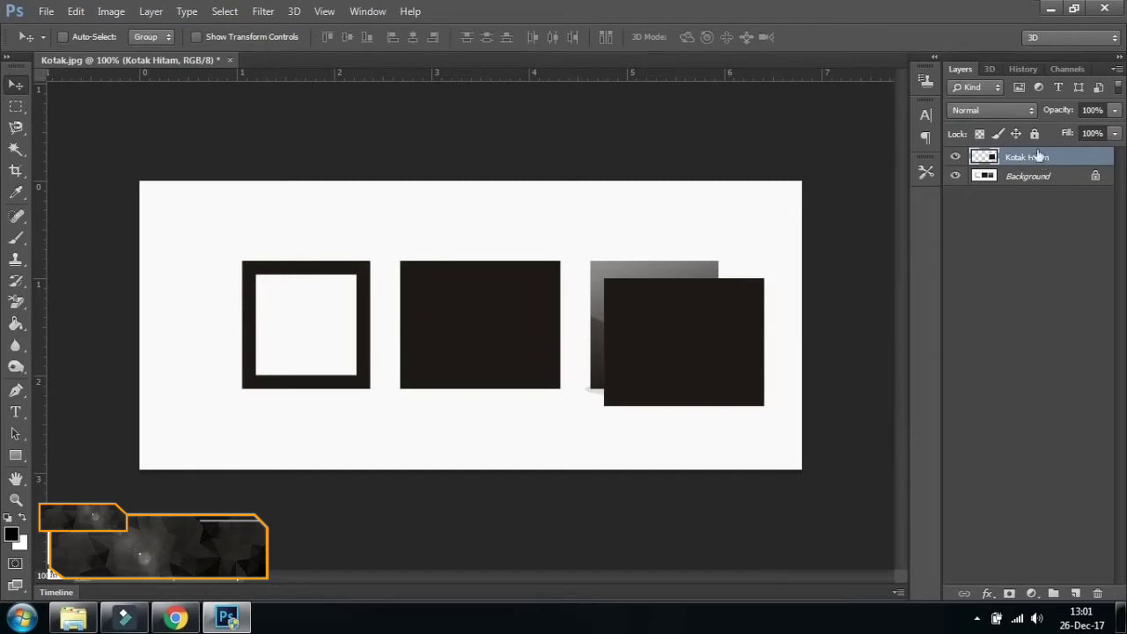
pyautogui.moveTo(1044, 164); pyautogui.dragTo(1101, 595)
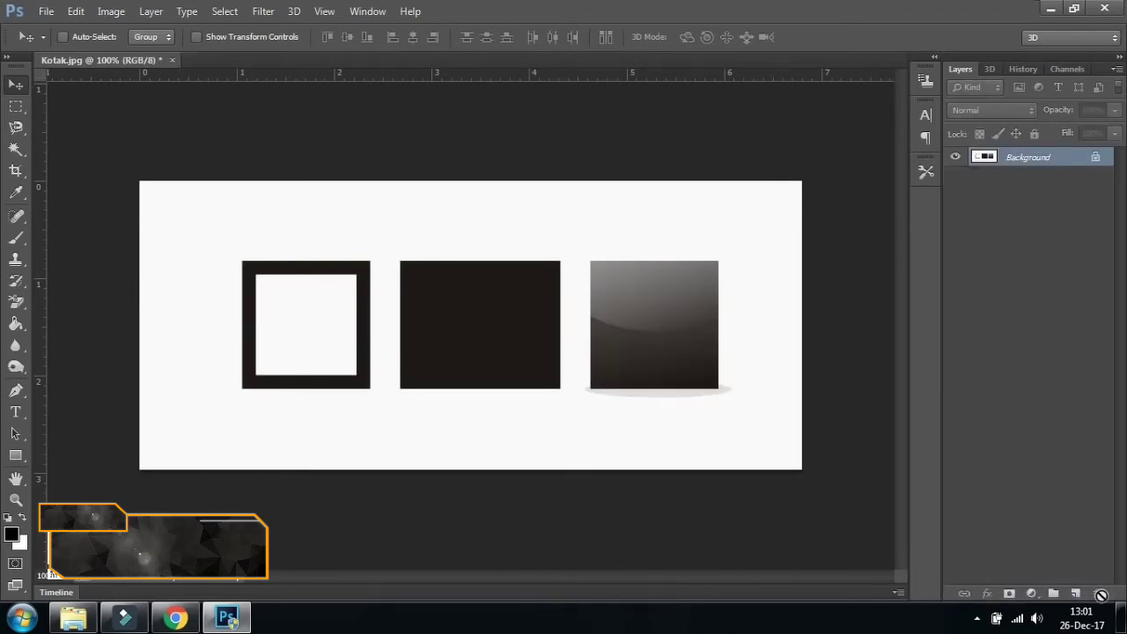
# Draw an elliptical marquee of about 2.30 × 2.35 cm around the hollow square and copy the selection to a new layer.
pyautogui.click(16, 108)
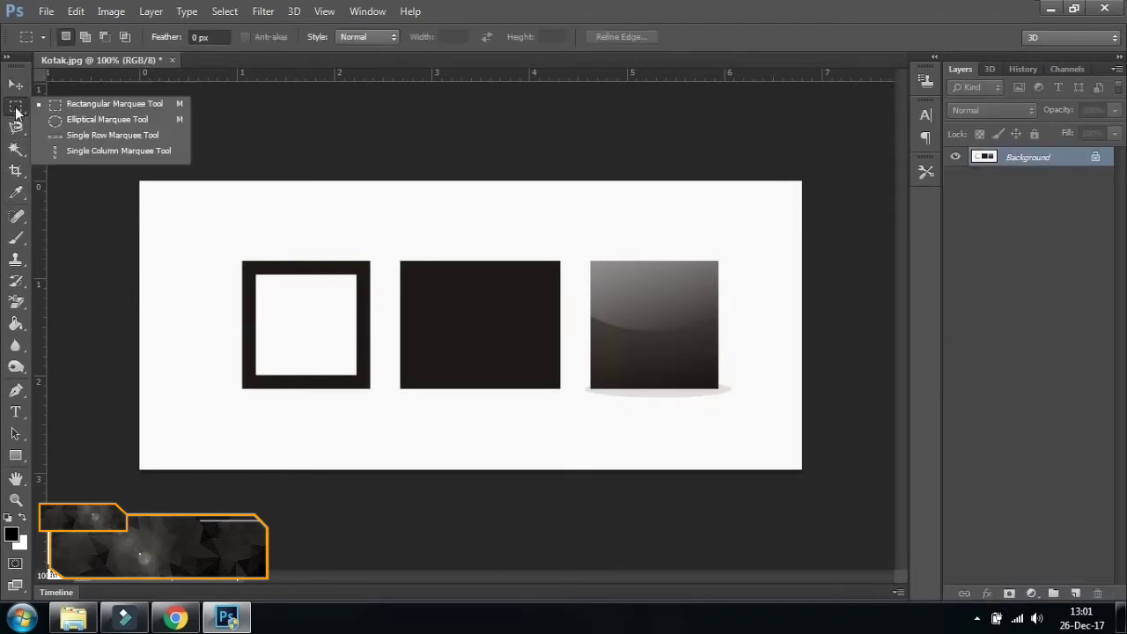
pyautogui.click(103, 118)
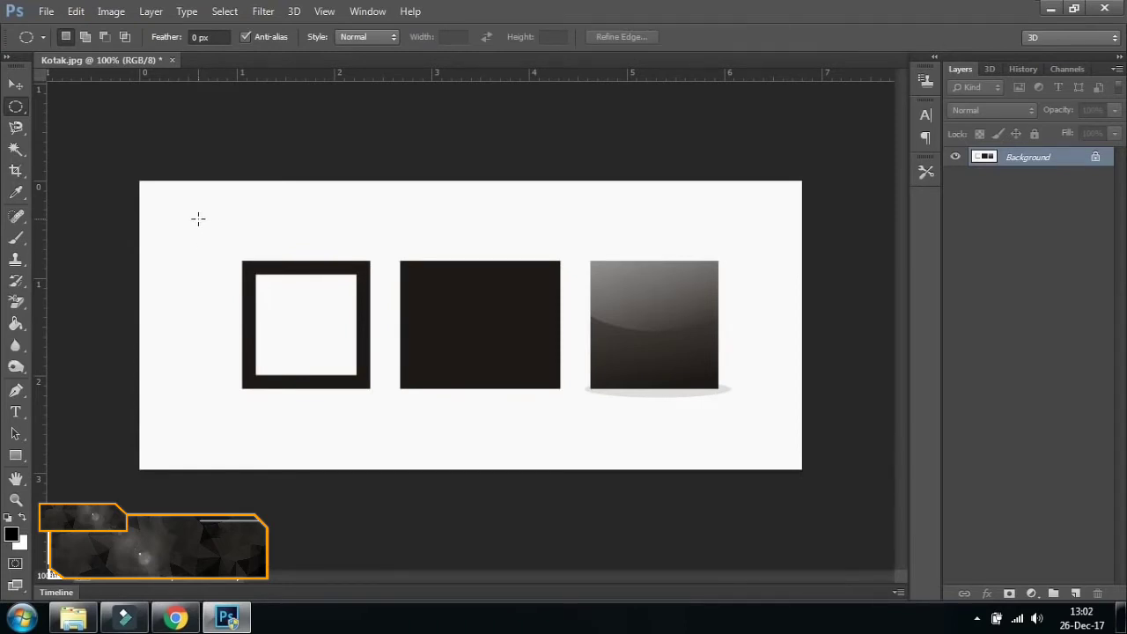
pyautogui.moveTo(198, 218); pyautogui.dragTo(420, 444)
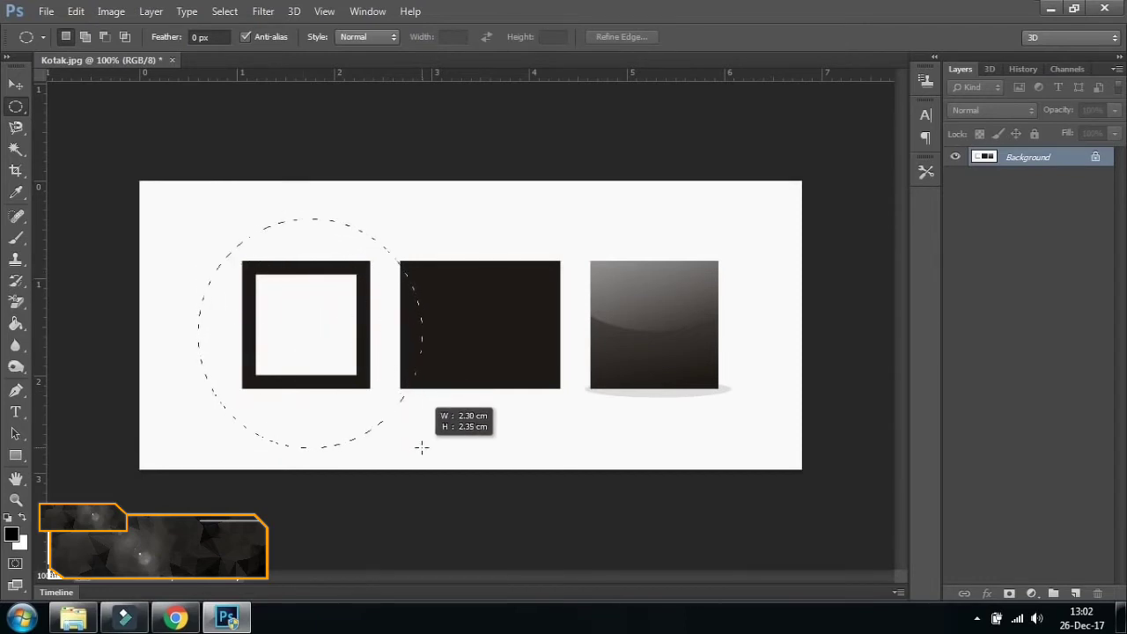
pyautogui.moveTo(422, 448); pyautogui.dragTo(421, 447)
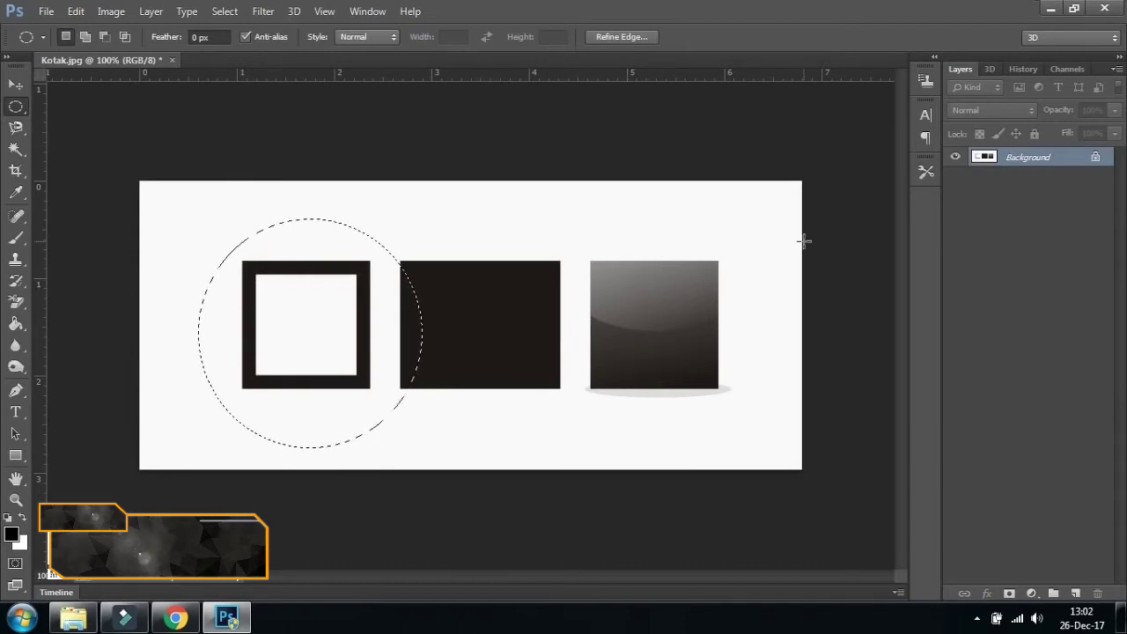
pyautogui.hotkey('ctrl', 'j')
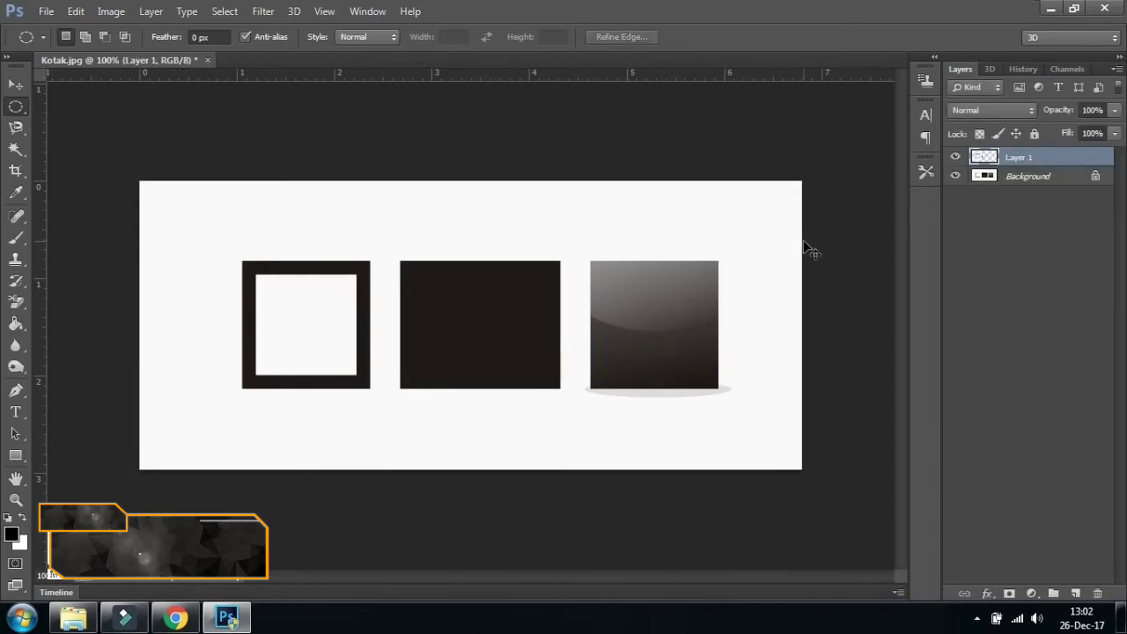
# Hide the Background layer and move the round cutout to the middle of the canvas.
pyautogui.press('v')
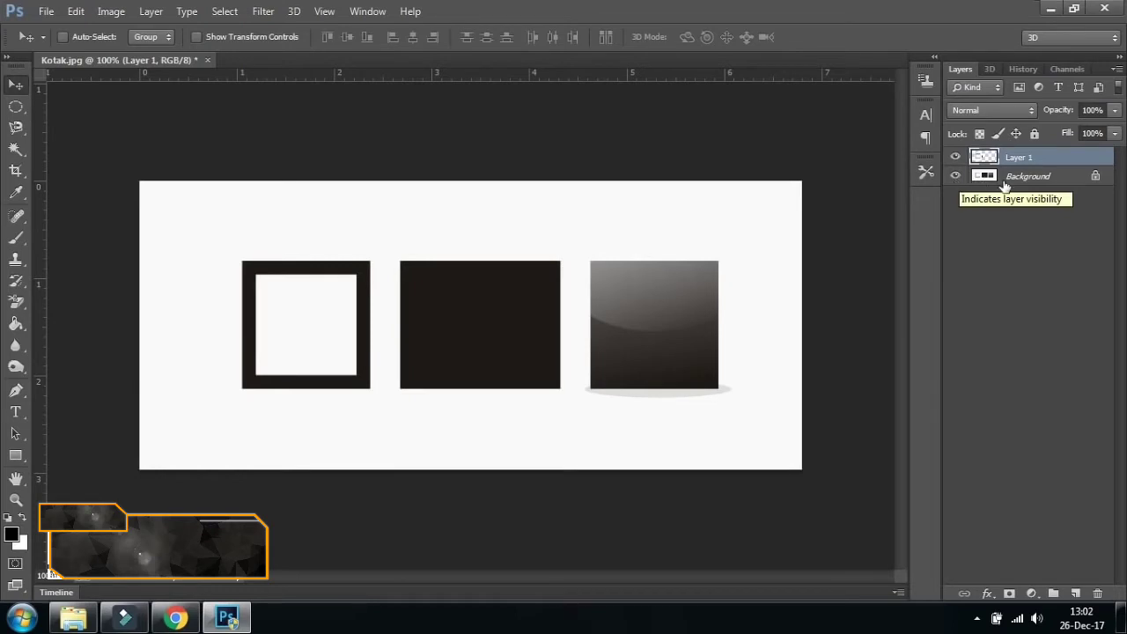
pyautogui.click(956, 178)
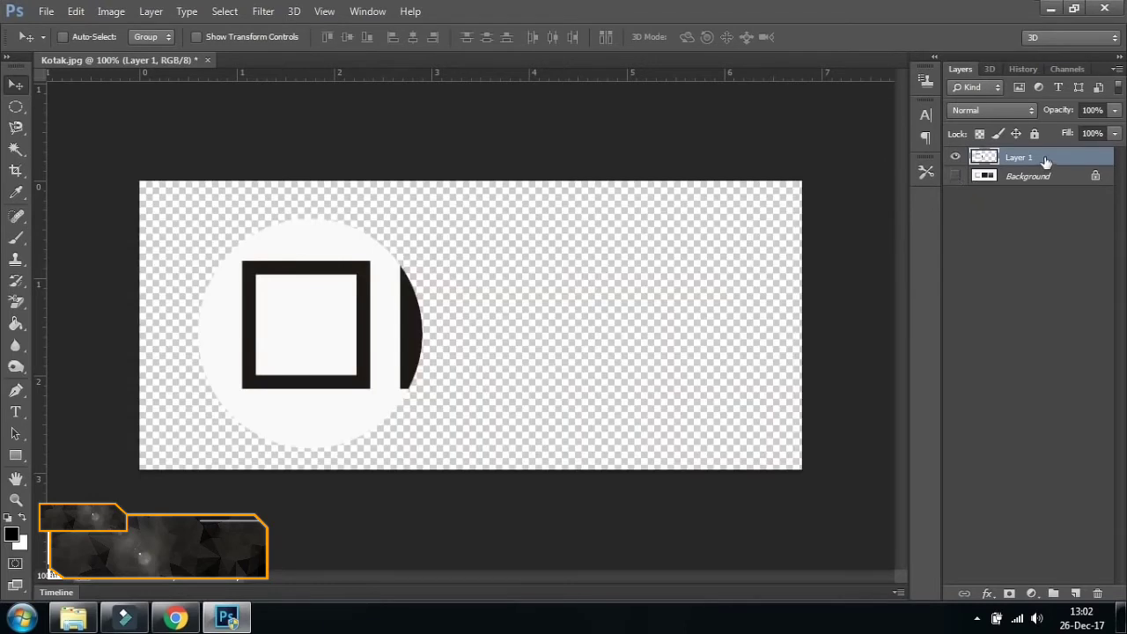
pyautogui.moveTo(342, 286); pyautogui.dragTo(470, 282)
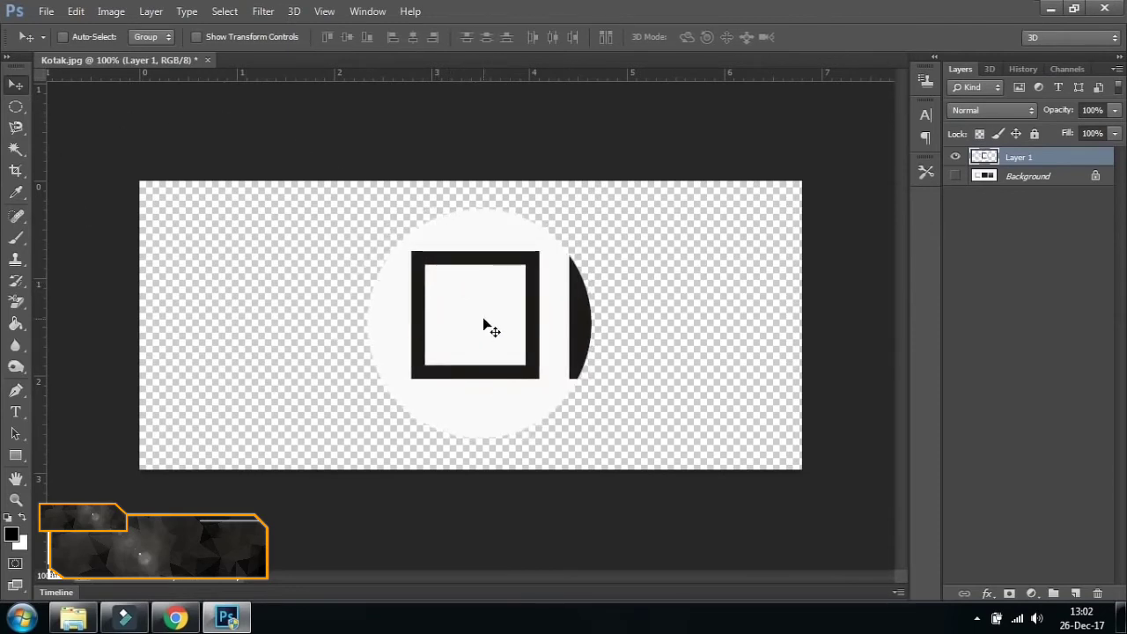
pyautogui.click(20, 114)
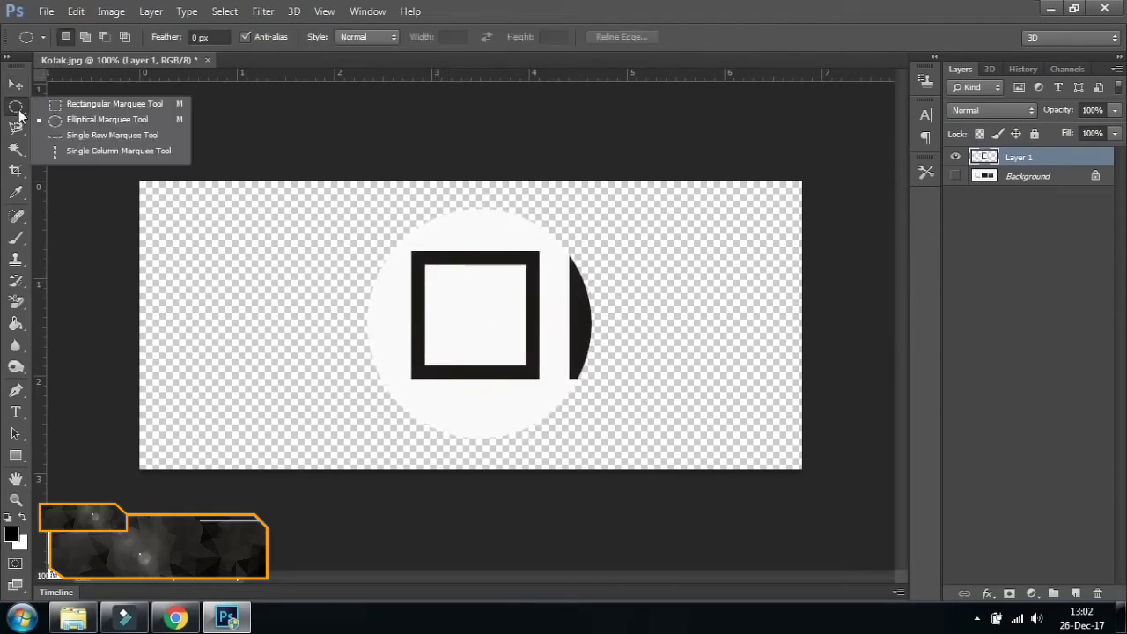
pyautogui.click(101, 118)
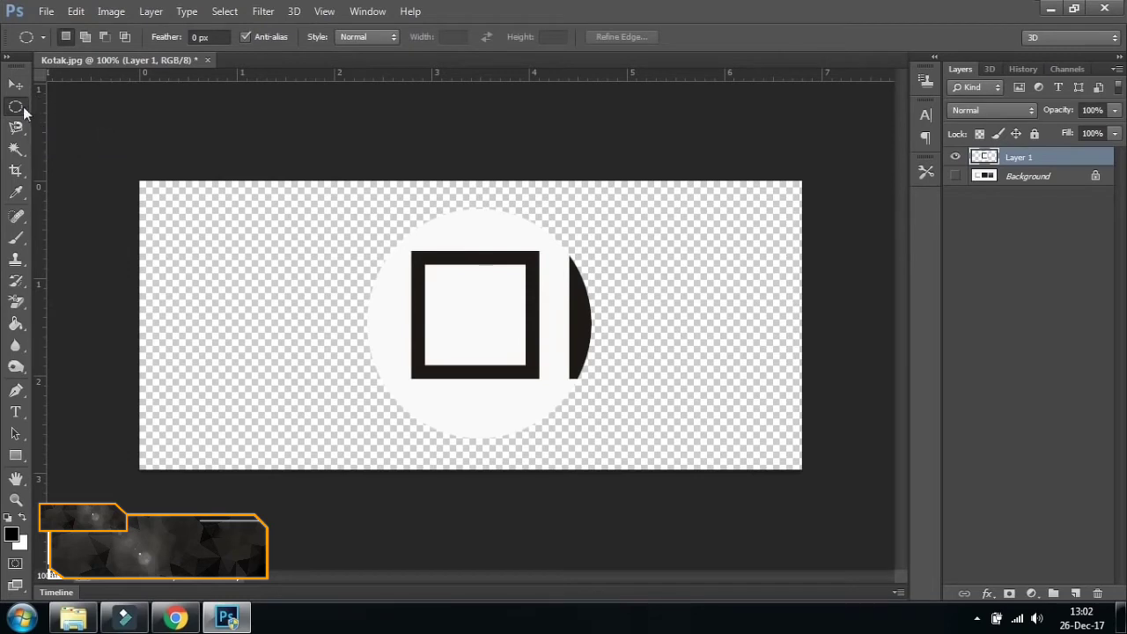
pyautogui.rightClick(24, 111)
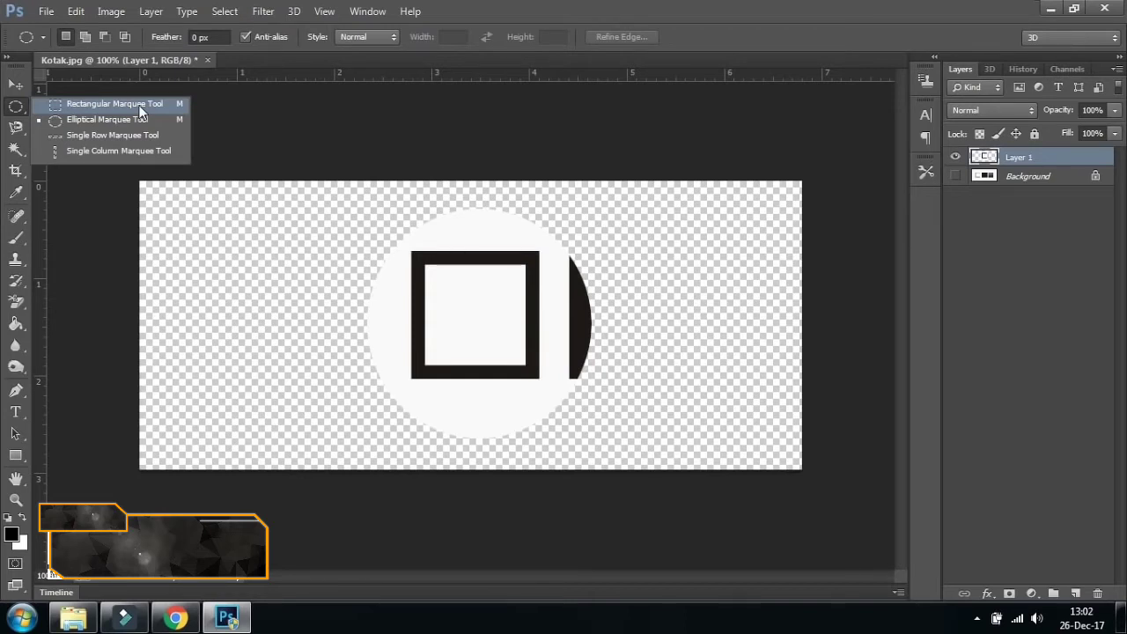
pyautogui.click(15, 84)
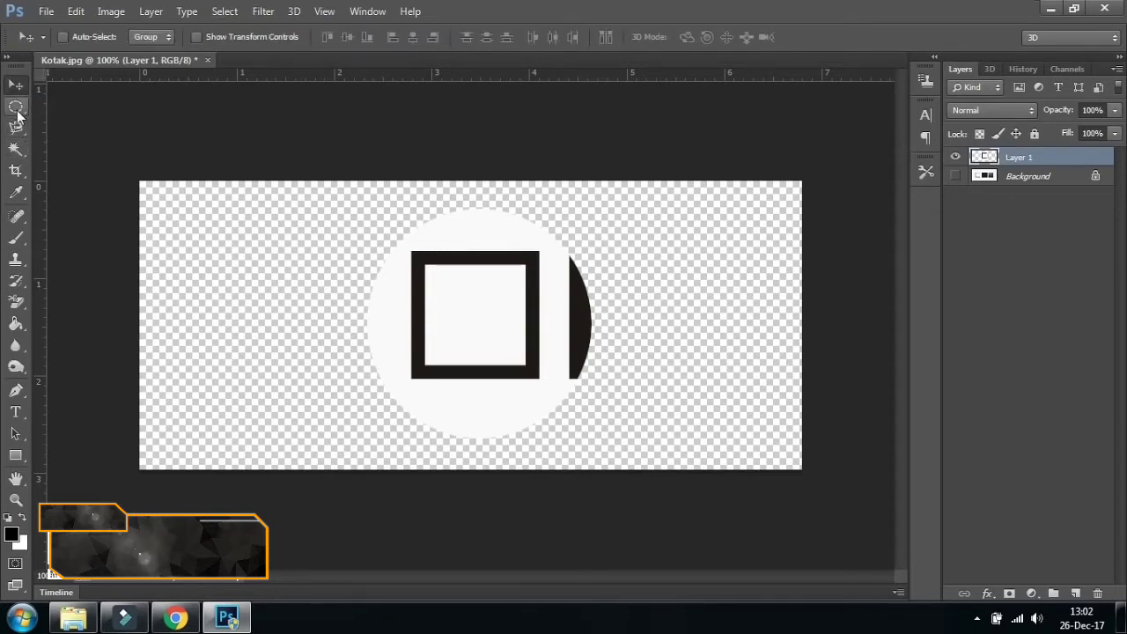
pyautogui.click(16, 110)
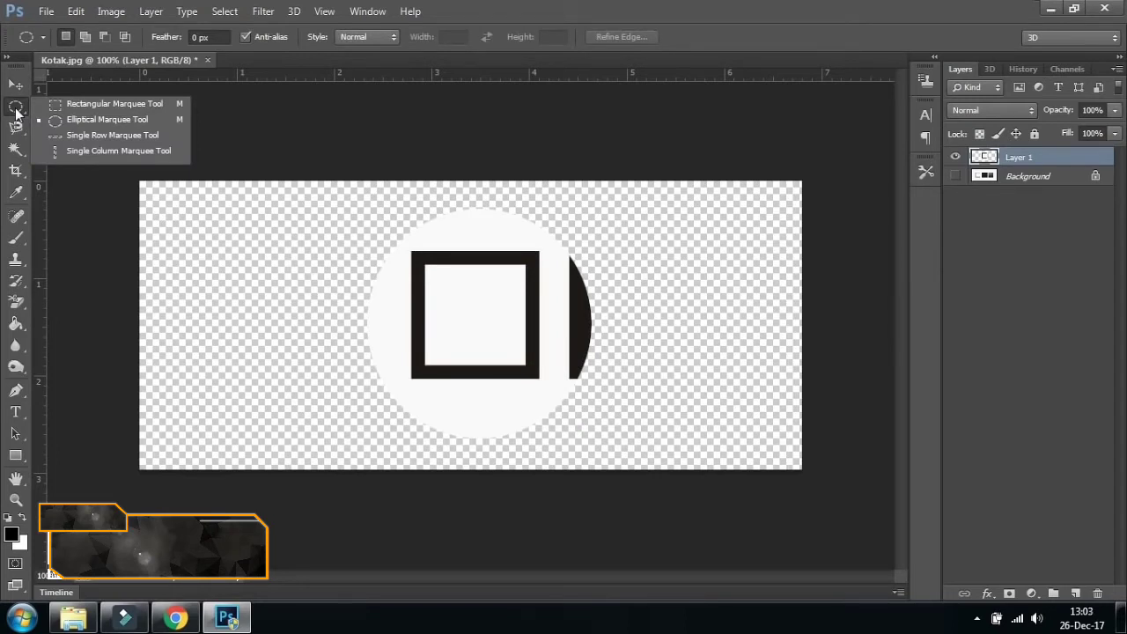
pyautogui.click(15, 83)
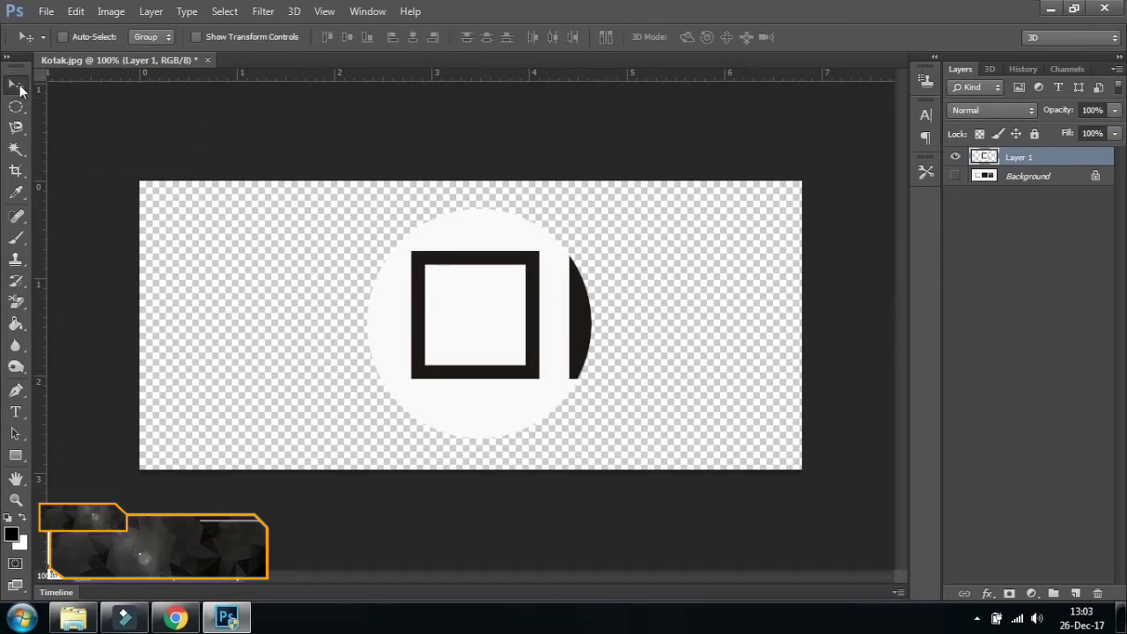
pyautogui.click(17, 128)
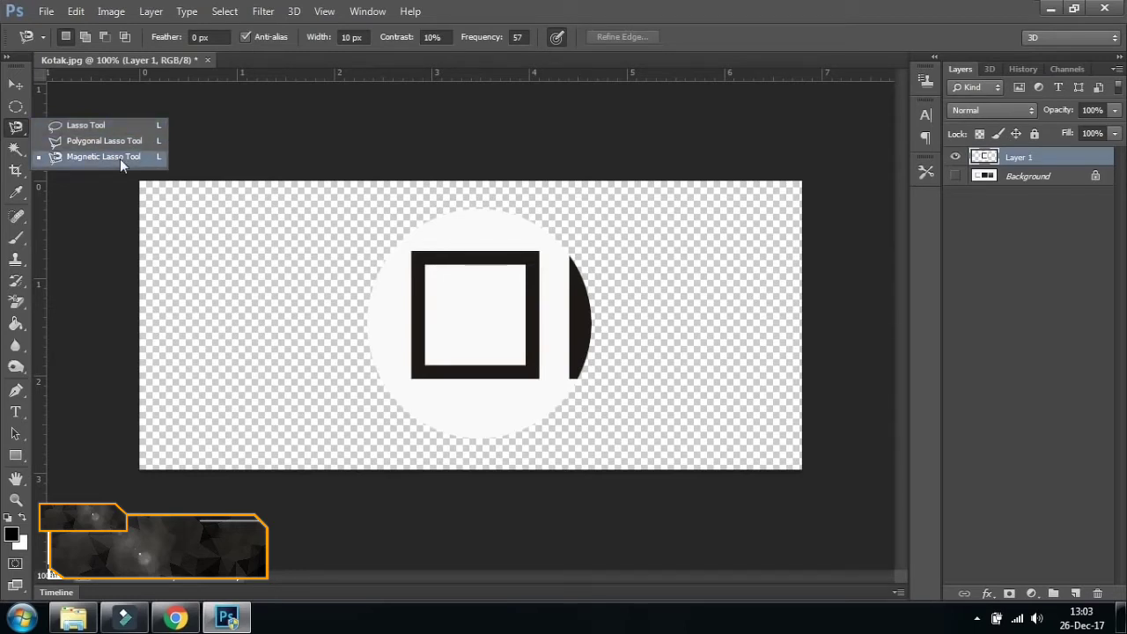
pyautogui.click(19, 83)
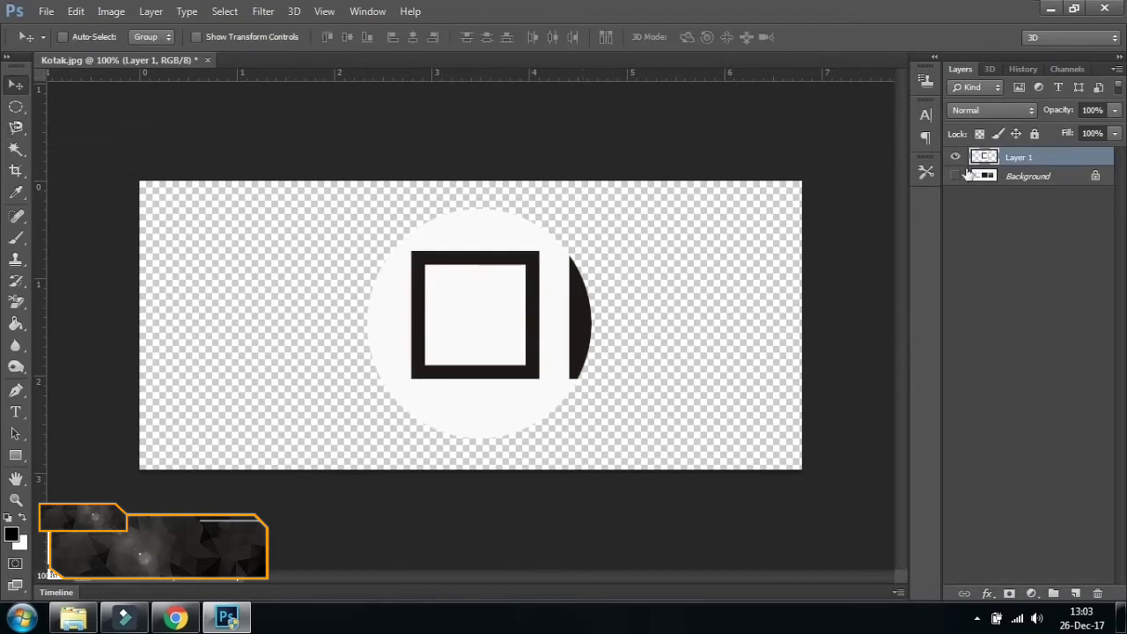
# Close Kotak.jpg without saving and open the portrait photo of the woman in the blue hijab.
pyautogui.click(208, 60)
pyautogui.click(576, 244)
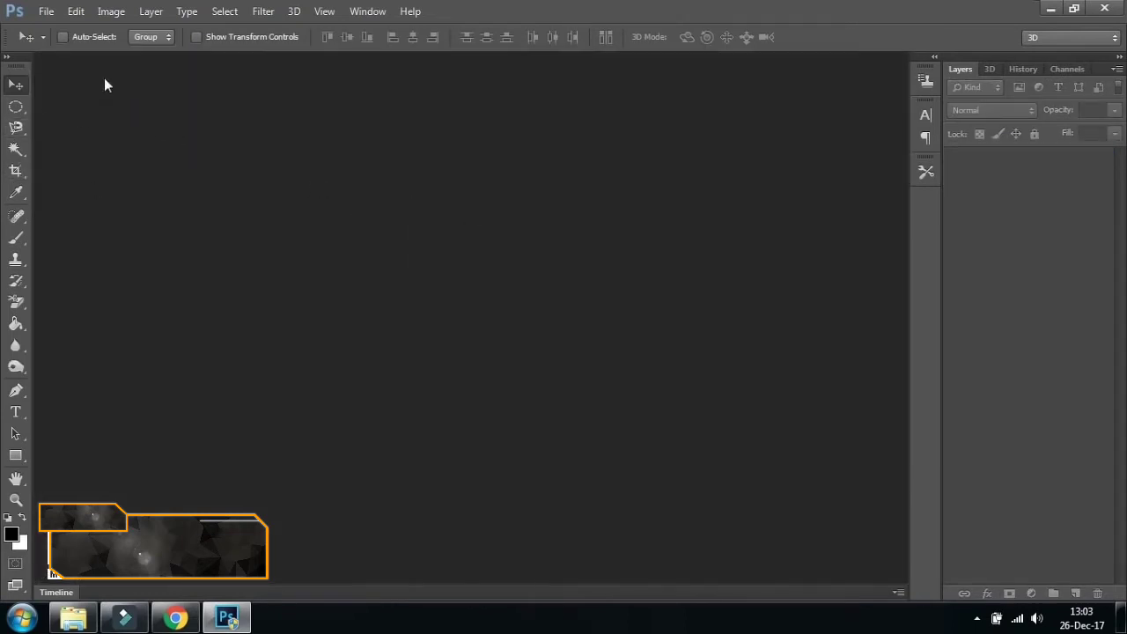
pyautogui.click(46, 11)
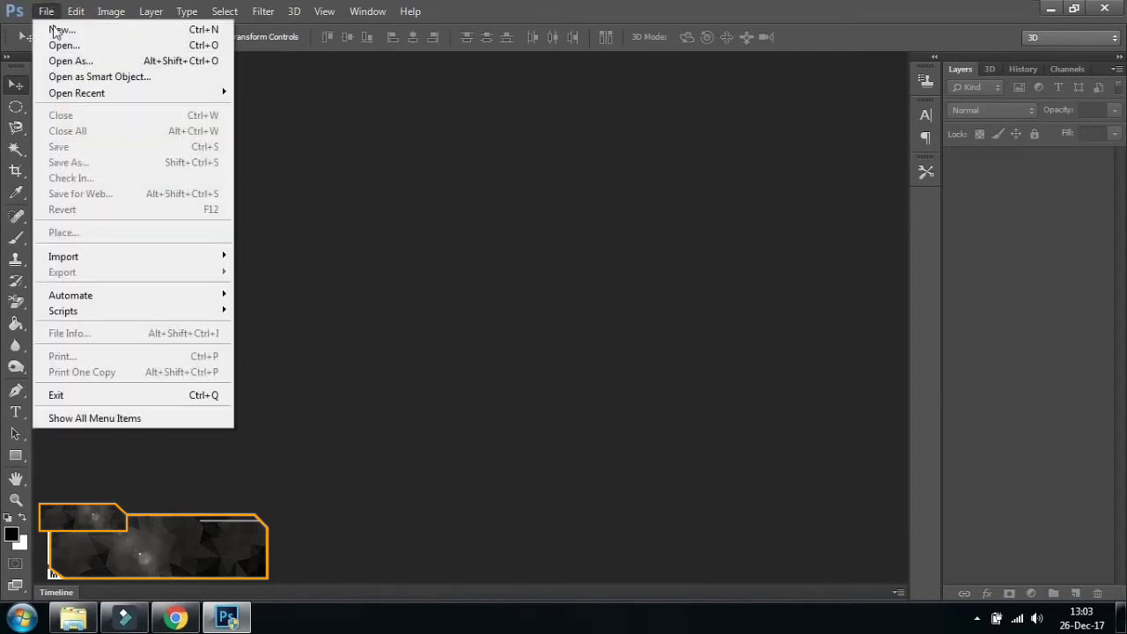
pyautogui.click(71, 43)
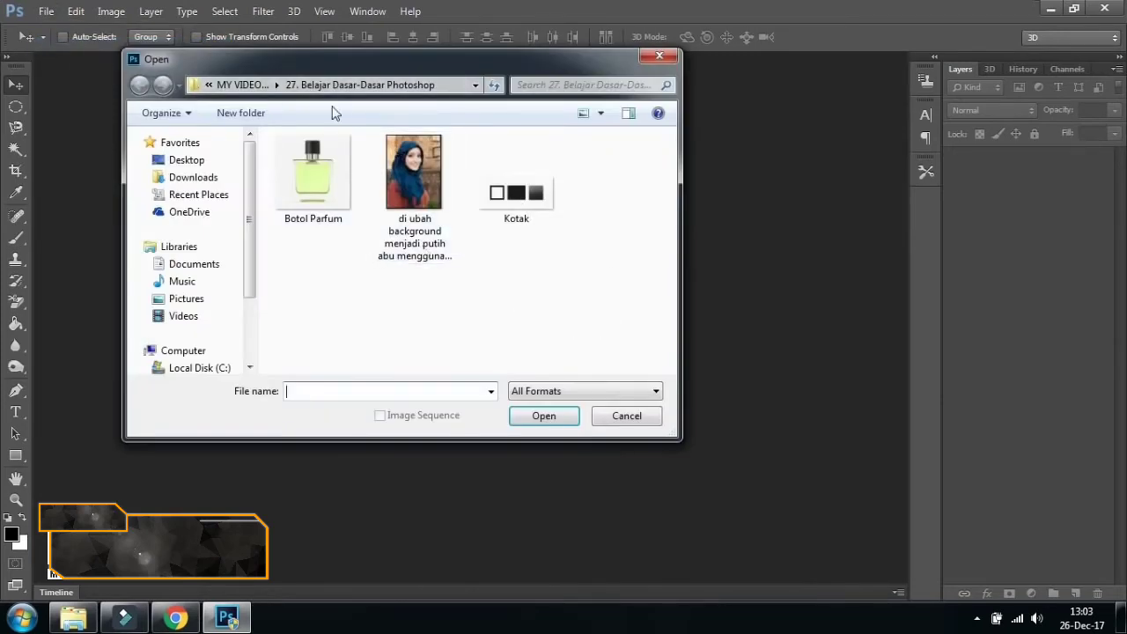
pyautogui.moveTo(357, 75); pyautogui.dragTo(429, 93)
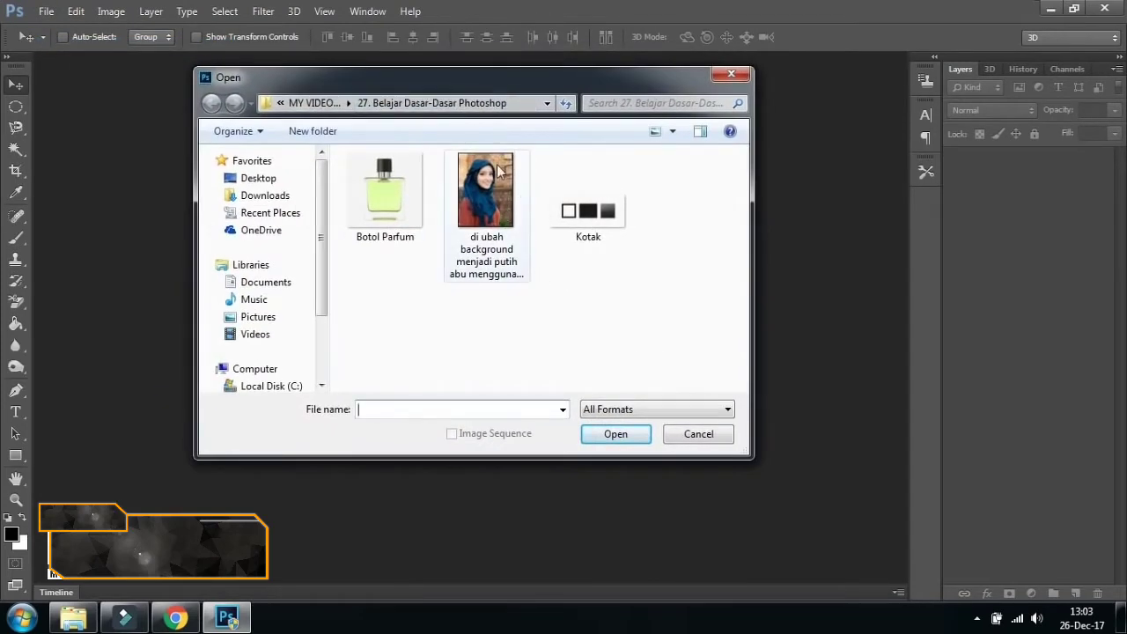
pyautogui.click(496, 190)
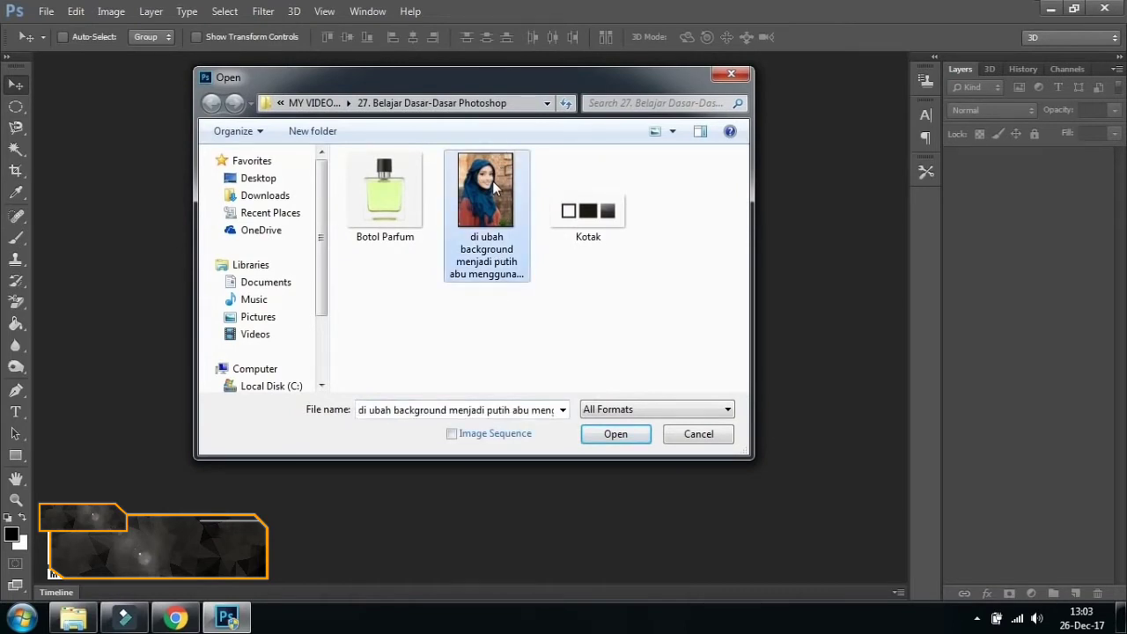
pyautogui.click(615, 434)
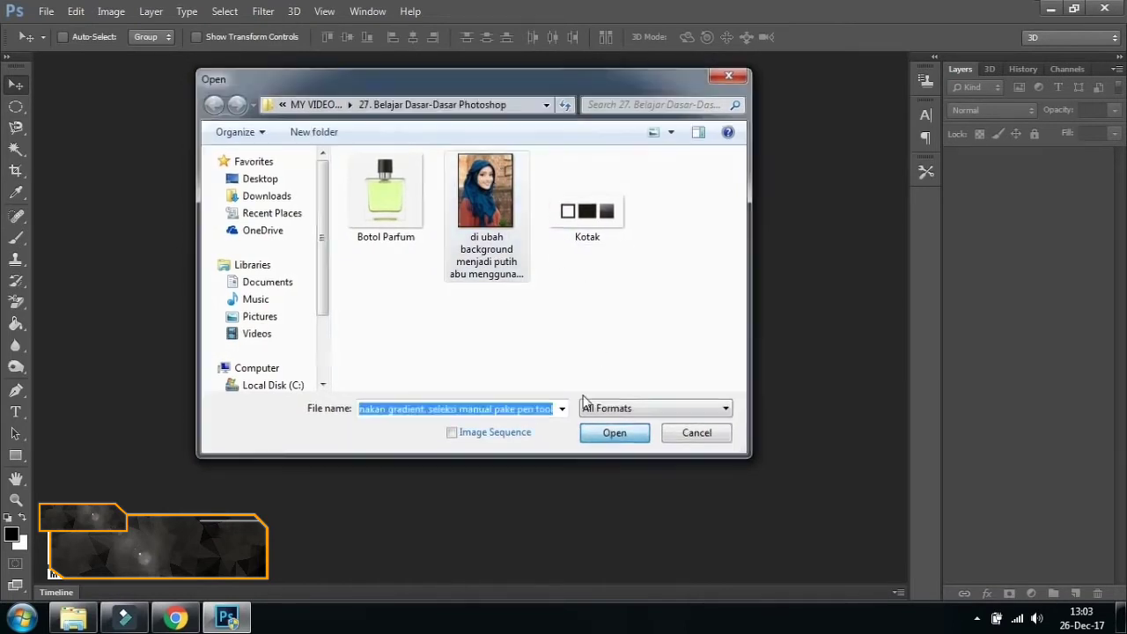
pyautogui.moveTo(187, 65); pyautogui.dragTo(353, 61)
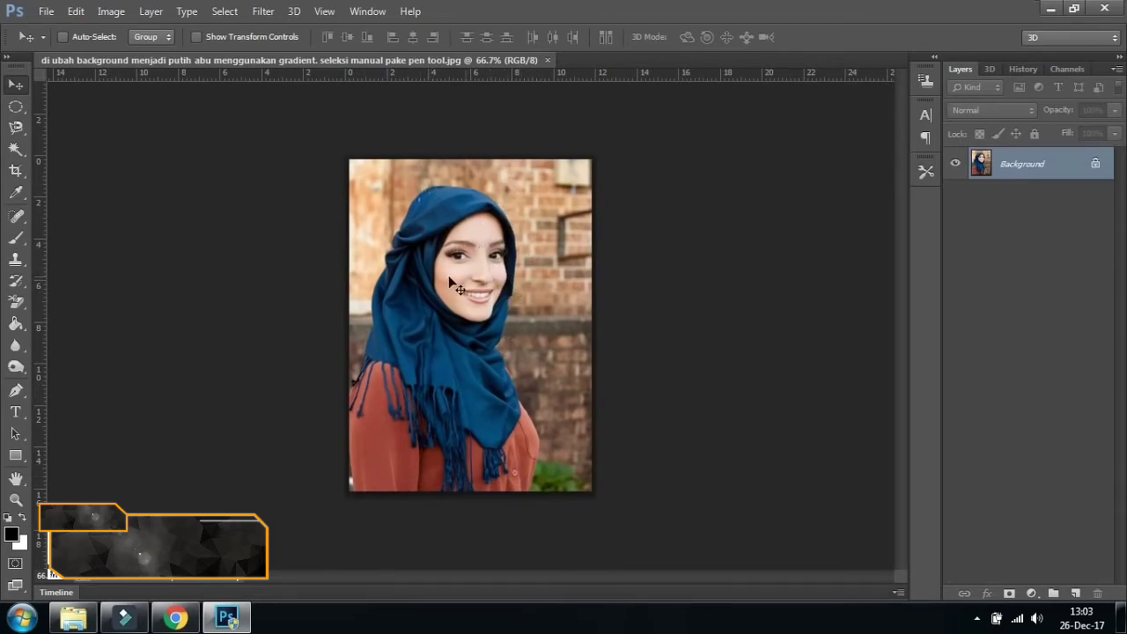
# Trace a freehand selection around the woman's hijab and body with the Lasso tool, ending at the photo's lower edge.
pyautogui.click(23, 130)
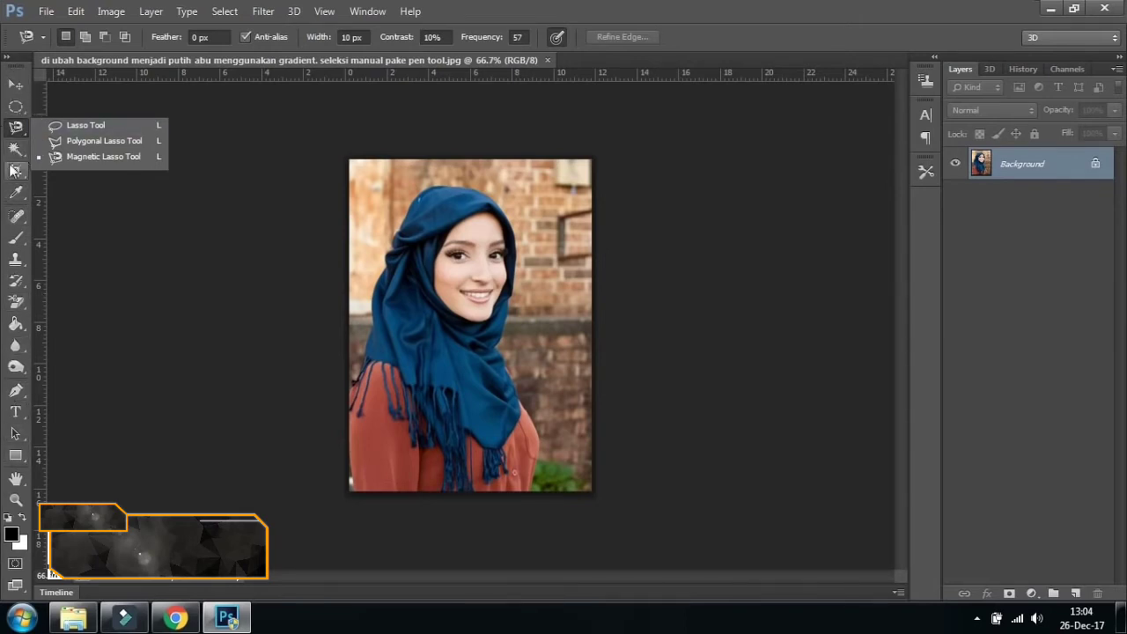
pyautogui.click(102, 130)
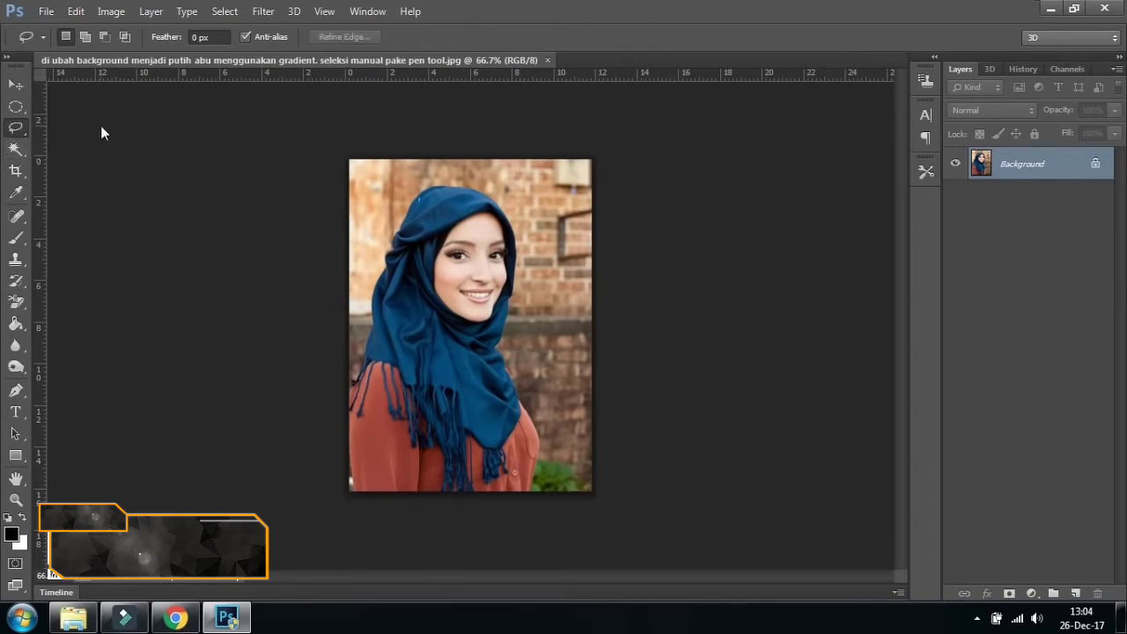
pyautogui.hotkey('ctrl', '+')
pyautogui.hotkey('ctrl', '+')
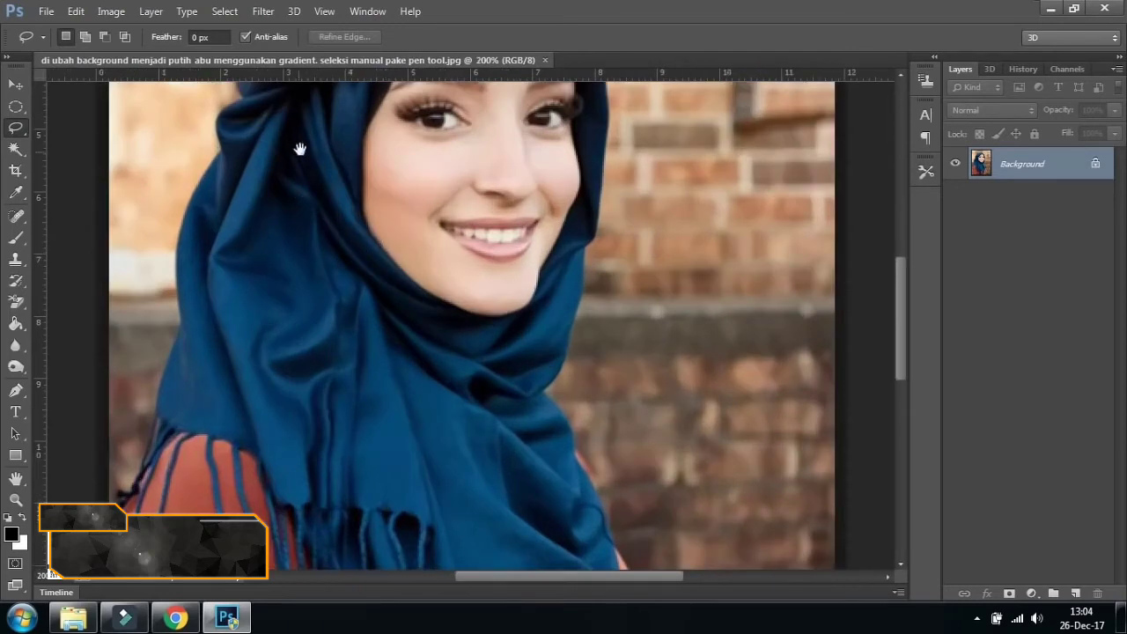
pyautogui.moveTo(307, 102); pyautogui.dragTo(332, 280)
pyautogui.moveTo(347, 135); pyautogui.dragTo(378, 213)
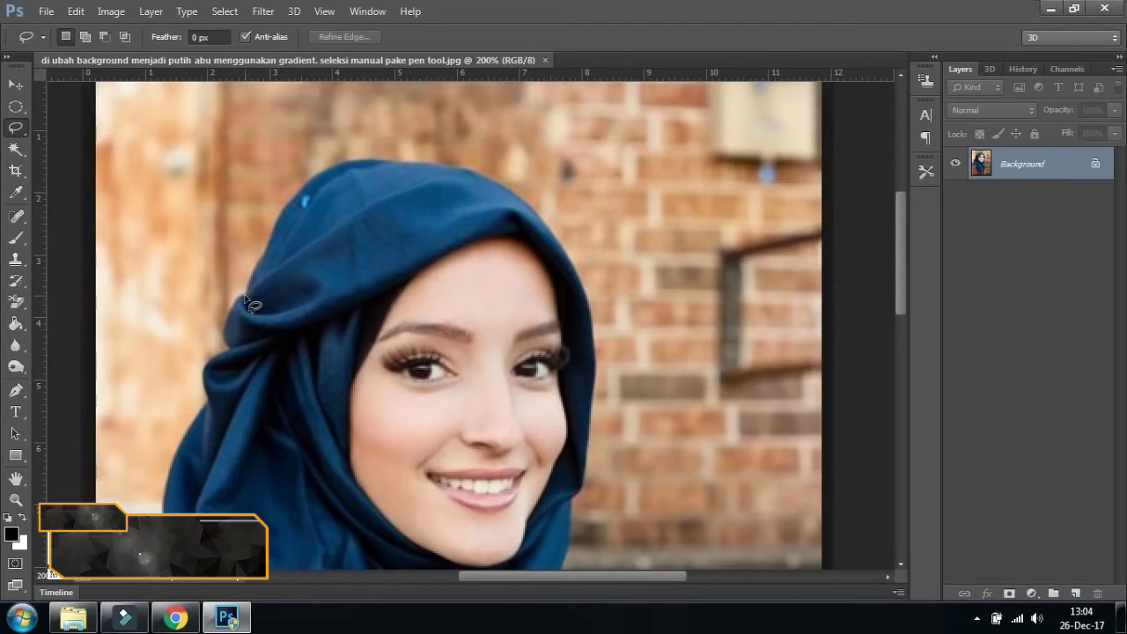
pyautogui.moveTo(245, 297)
pyautogui.mouseDown()
pyautogui.moveTo(279, 213)
pyautogui.moveTo(322, 169)
pyautogui.moveTo(364, 161)
pyautogui.moveTo(472, 173)
pyautogui.moveTo(522, 194)
pyautogui.moveTo(570, 252)
pyautogui.moveTo(599, 324)
pyautogui.moveTo(600, 373)
pyautogui.moveTo(599, 150)
pyautogui.moveTo(560, 363)
pyautogui.moveTo(523, 430)
pyautogui.moveTo(520, 322)
pyautogui.moveTo(484, 106)
pyautogui.moveTo(613, 373)
pyautogui.moveTo(558, 184)
pyautogui.moveTo(572, 204)
pyautogui.moveTo(570, 252)
pyautogui.moveTo(547, 377)
pyautogui.moveTo(409, 353)
pyautogui.moveTo(696, 380)
pyautogui.moveTo(804, 373)
pyautogui.moveTo(732, 385)
pyautogui.moveTo(267, 365)
pyautogui.moveTo(272, 284)
pyautogui.moveTo(245, 348)
pyautogui.moveTo(269, 126)
pyautogui.moveTo(238, 365)
pyautogui.moveTo(246, 250)
pyautogui.moveTo(282, 160)
pyautogui.moveTo(290, 184)
pyautogui.moveTo(246, 355)
pyautogui.moveTo(247, 262)
pyautogui.moveTo(288, 158)
pyautogui.moveTo(249, 354)
pyautogui.moveTo(255, 316)
pyautogui.moveTo(295, 241)
pyautogui.mouseUp()
pyautogui.press('space')
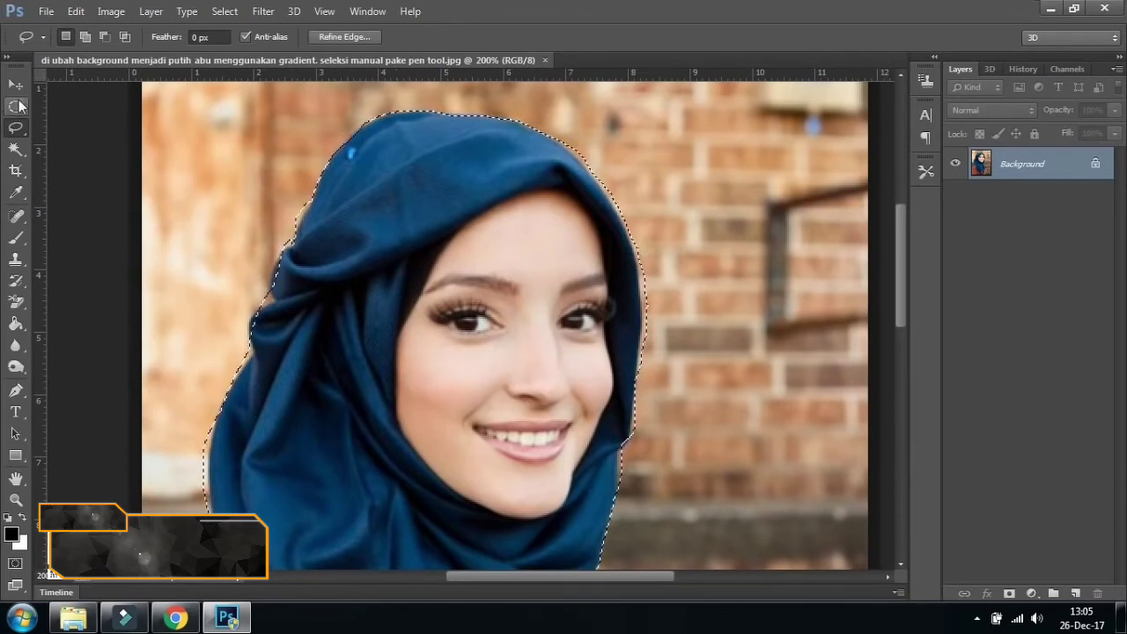
# Copy the selected woman to a new layer.
pyautogui.press('v')
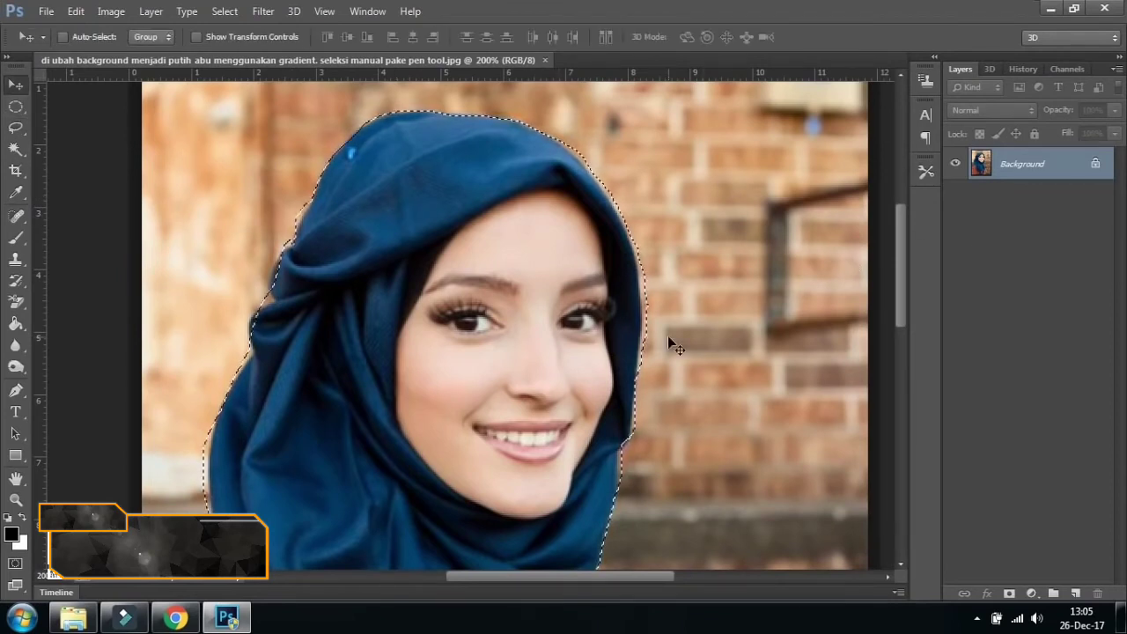
pyautogui.hotkey('ctrl', '-')
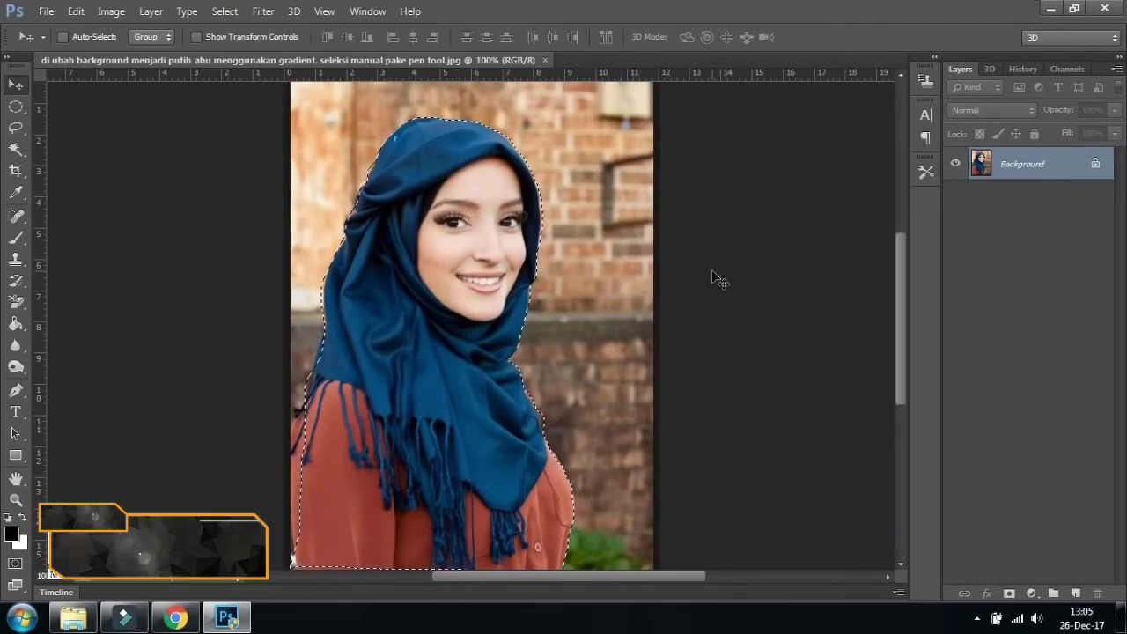
pyautogui.hotkey('ctrl', 'j')
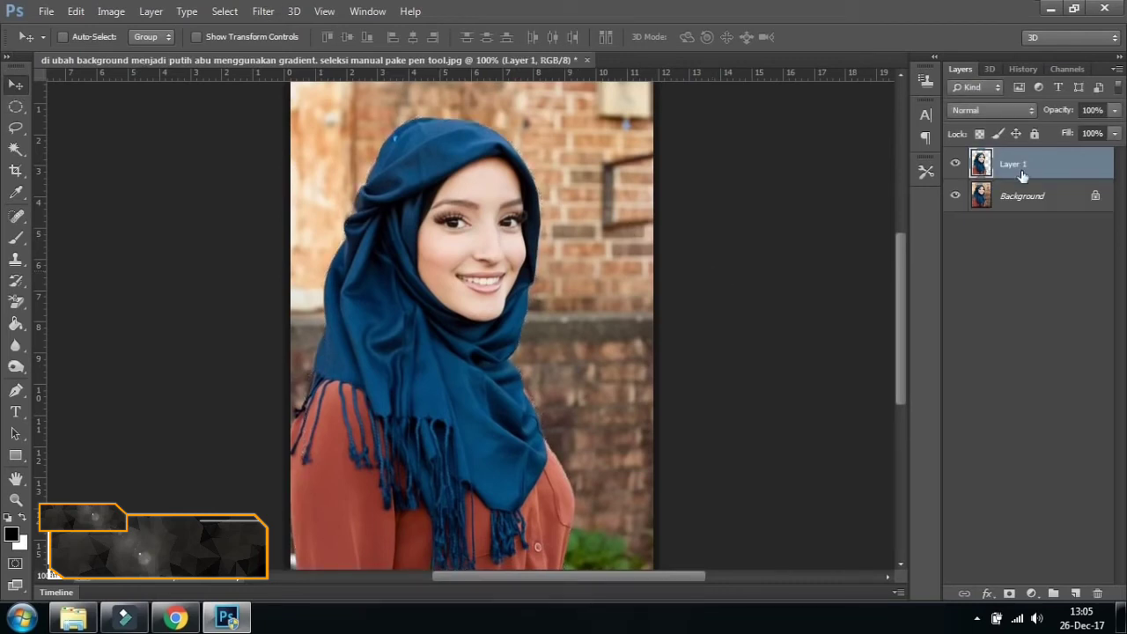
# Hide the Background layer and move the woman's cutout slightly up and toward the right side of the canvas.
pyautogui.click(956, 196)
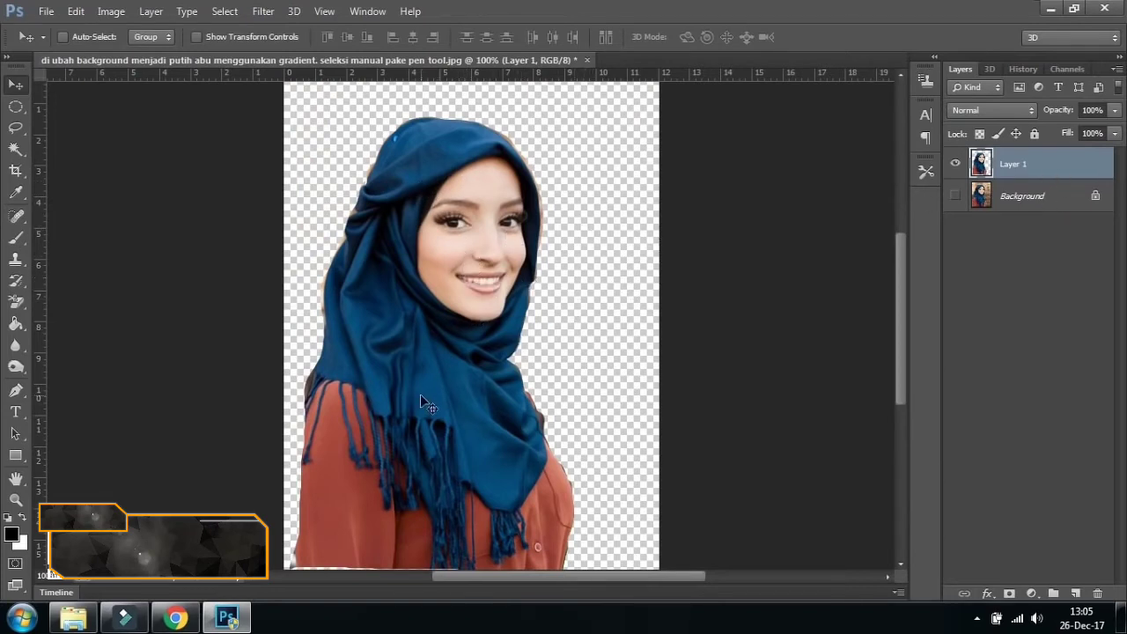
pyautogui.moveTo(421, 402); pyautogui.dragTo(481, 384)
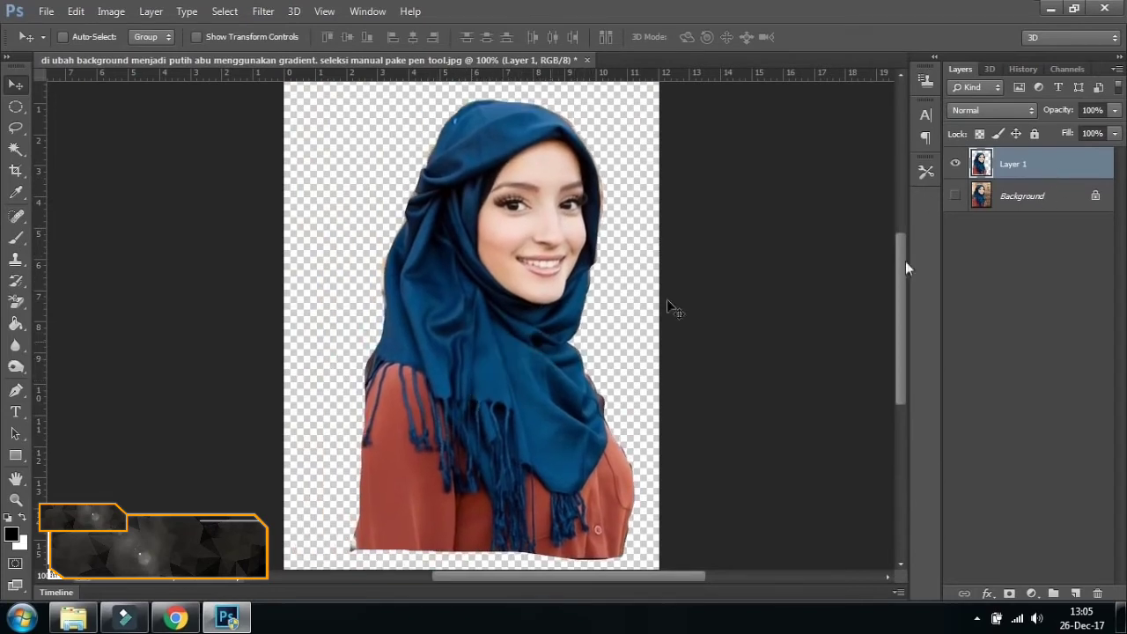
# Rename the layer holding the woman's cutout as Wanita hijab.
pyautogui.click(1030, 199)
pyautogui.click(1007, 161)
pyautogui.doubleClick(1014, 165)
pyautogui.press('BackSpace')
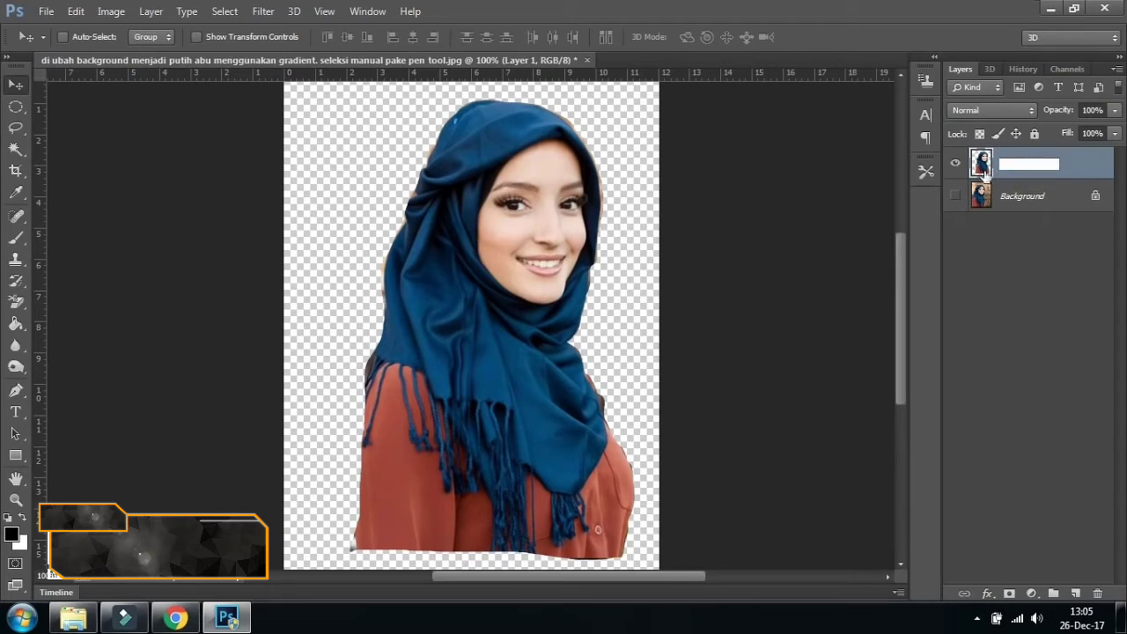
pyautogui.write('Wanita hijab')
pyautogui.press('Return')
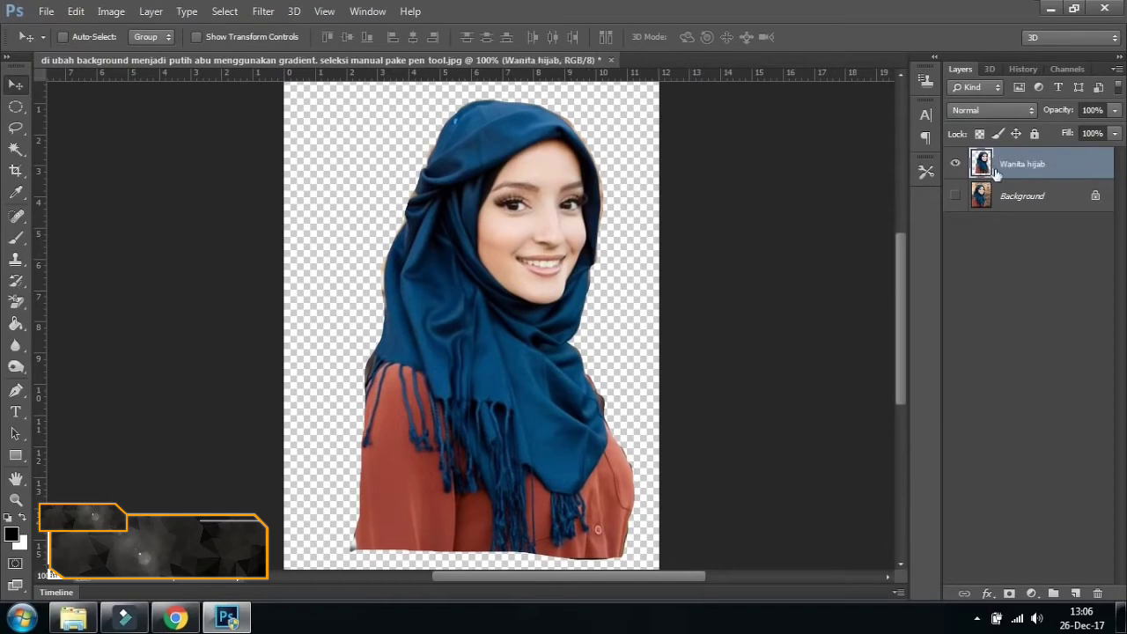
# Move the woman's cutout slightly back to the left and delete the Wanita hijab layer.
pyautogui.moveTo(518, 191)
pyautogui.mouseDown()
pyautogui.moveTo(487, 259)
pyautogui.moveTo(484, 191)
pyautogui.moveTo(508, 210)
pyautogui.moveTo(501, 193)
pyautogui.mouseUp()
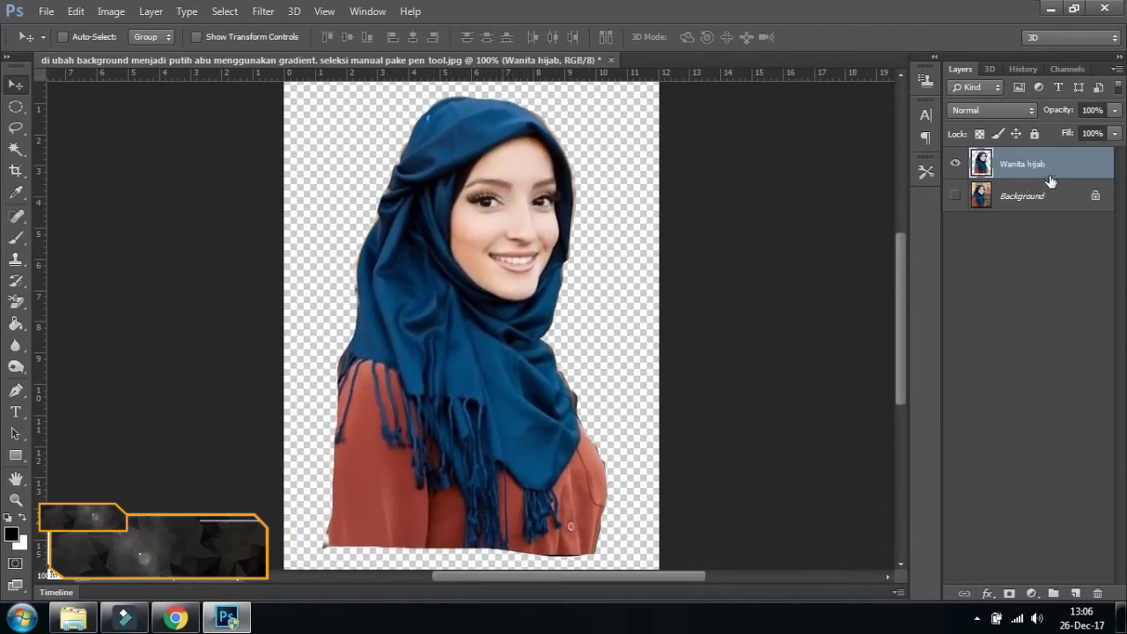
pyautogui.moveTo(1050, 176); pyautogui.dragTo(1103, 595)
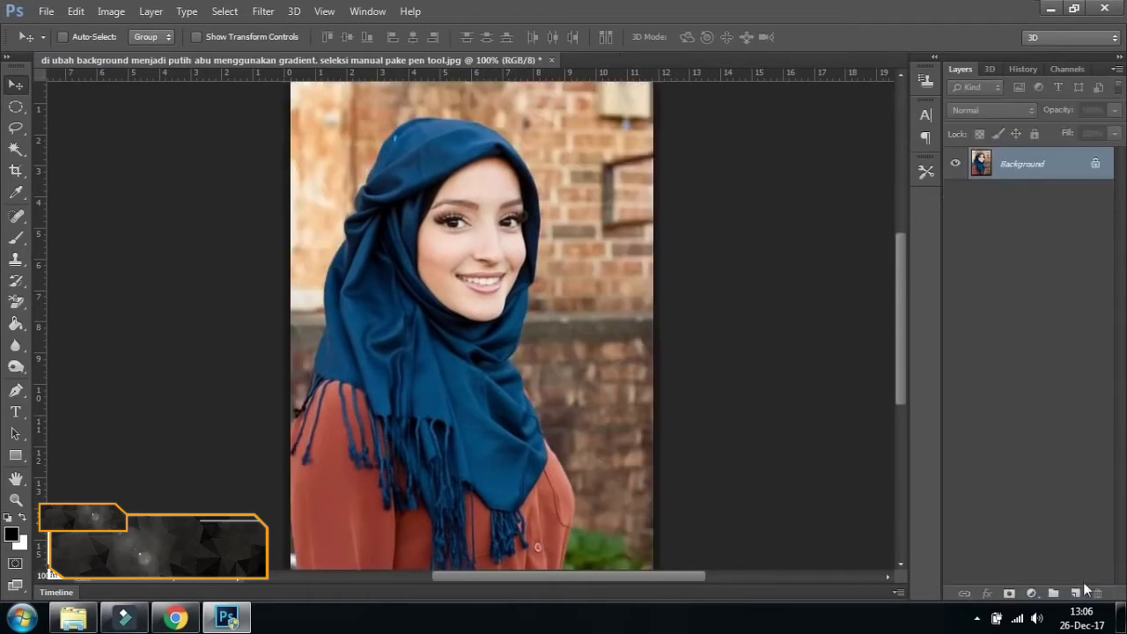
# Switch the lasso group to the Polygonal Lasso tool and return to the Move tool.
pyautogui.click(16, 128)
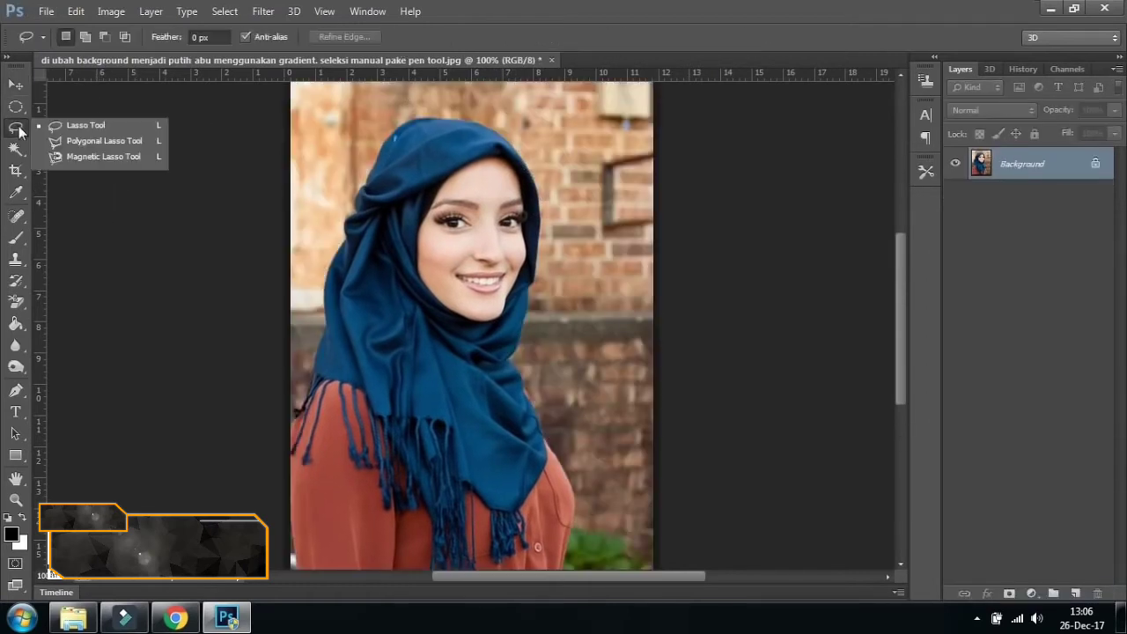
pyautogui.click(105, 143)
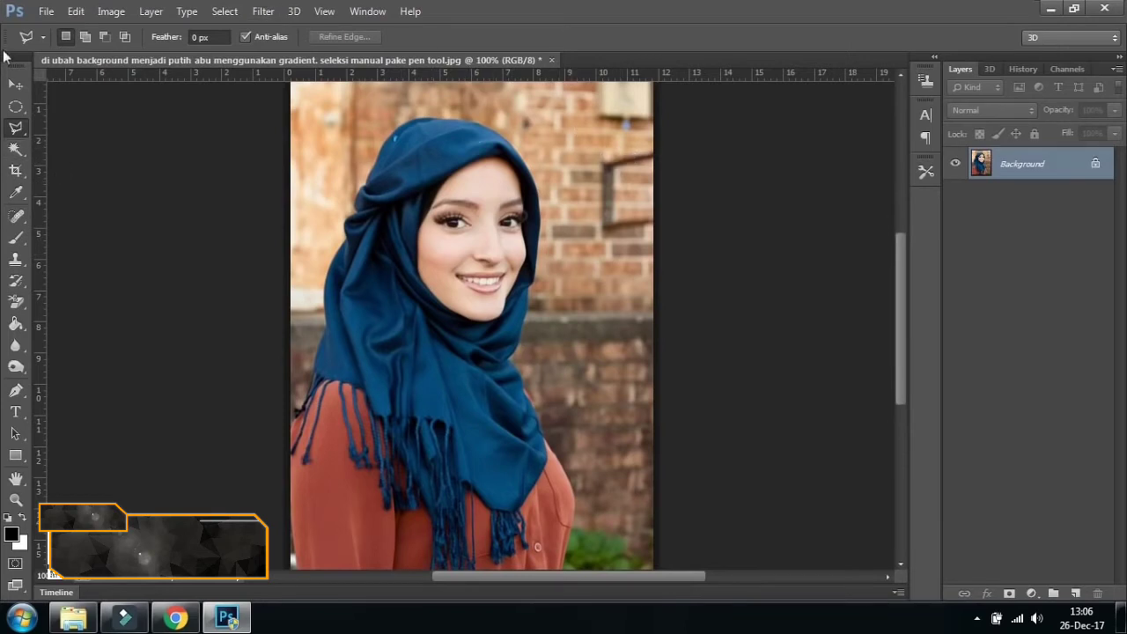
pyautogui.press('v')
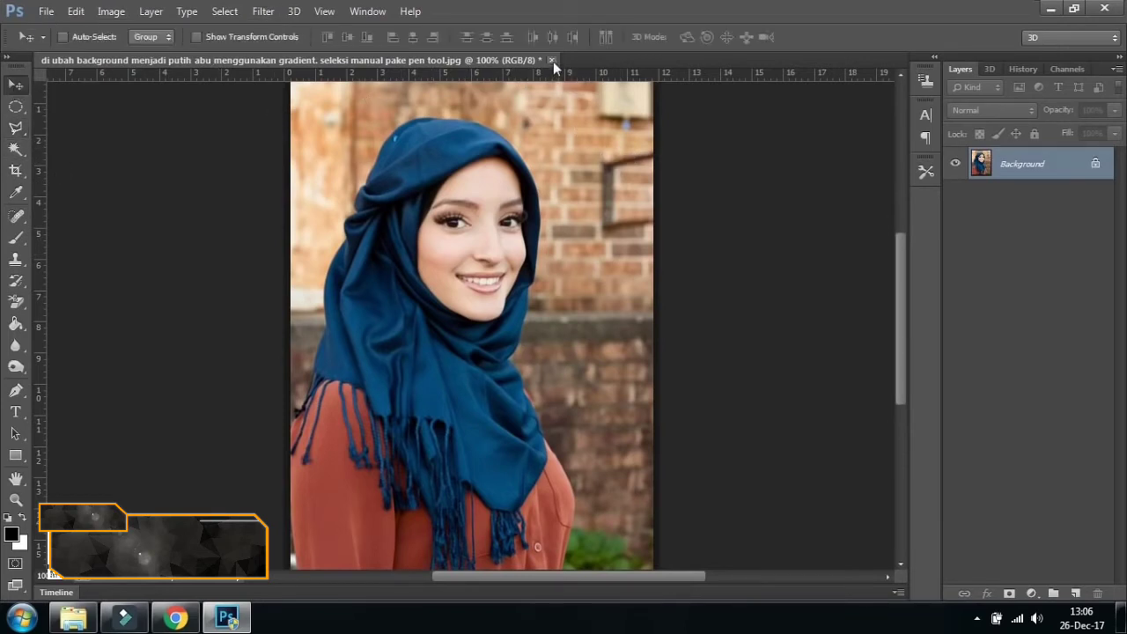
# Close the portrait image without saving its changes and open Kotak.jpg.
pyautogui.click(553, 61)
pyautogui.click(586, 247)
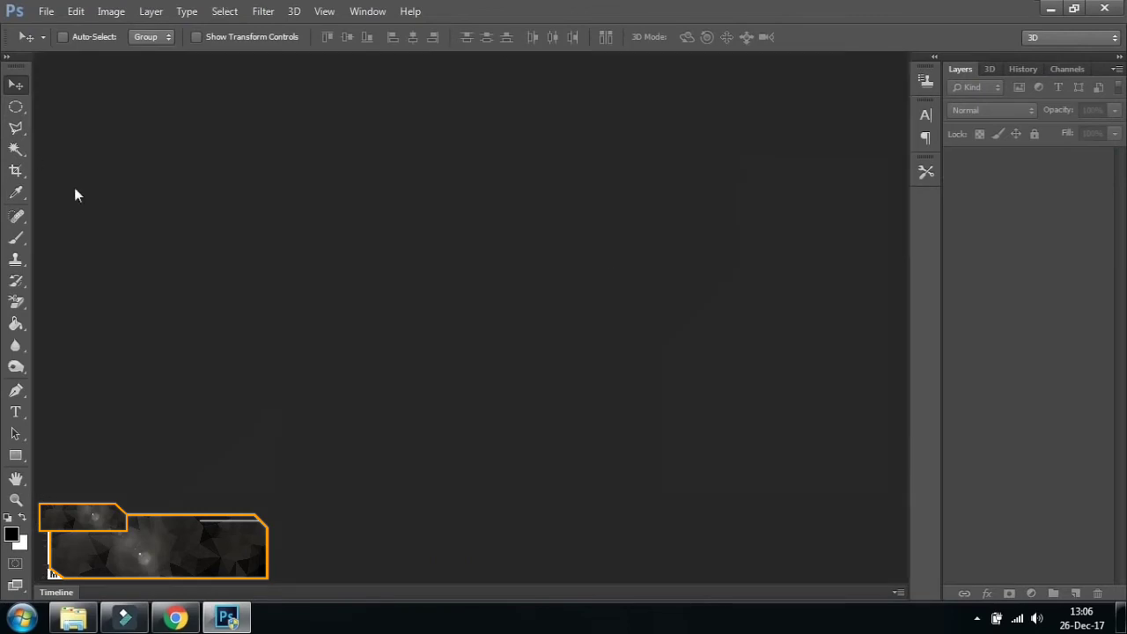
pyautogui.click(46, 11)
pyautogui.click(62, 42)
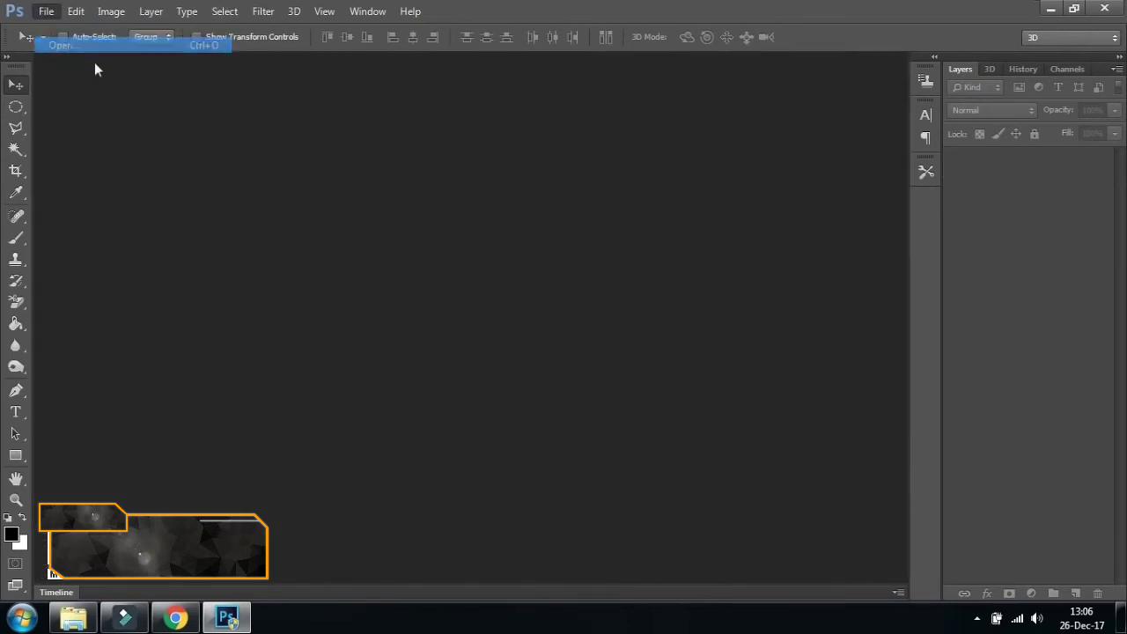
pyautogui.click(600, 215)
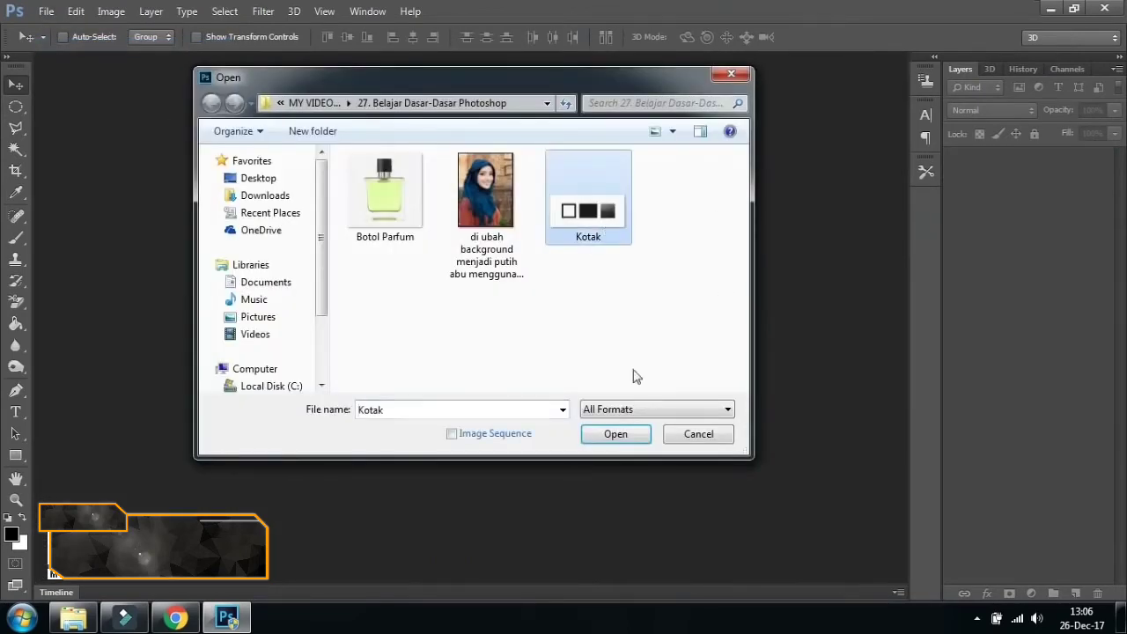
pyautogui.click(623, 433)
pyautogui.moveTo(414, 63); pyautogui.dragTo(504, 65)
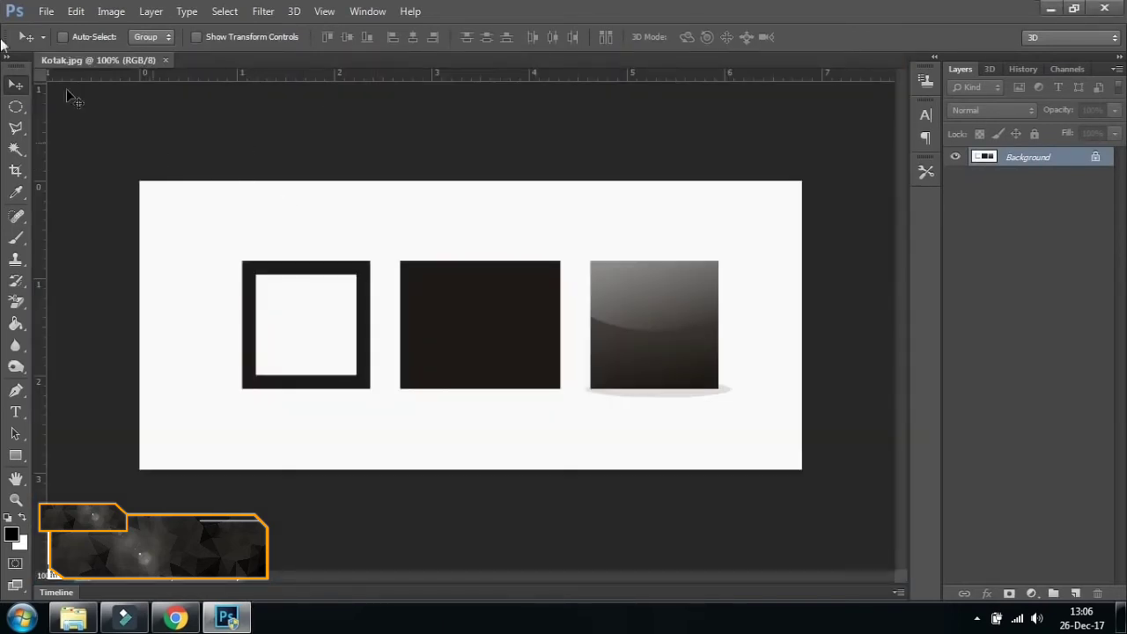
# Select the glossy gradient square in Kotak.jpg by outlining its four corners with the Polygonal Lasso tool.
pyautogui.click(16, 130)
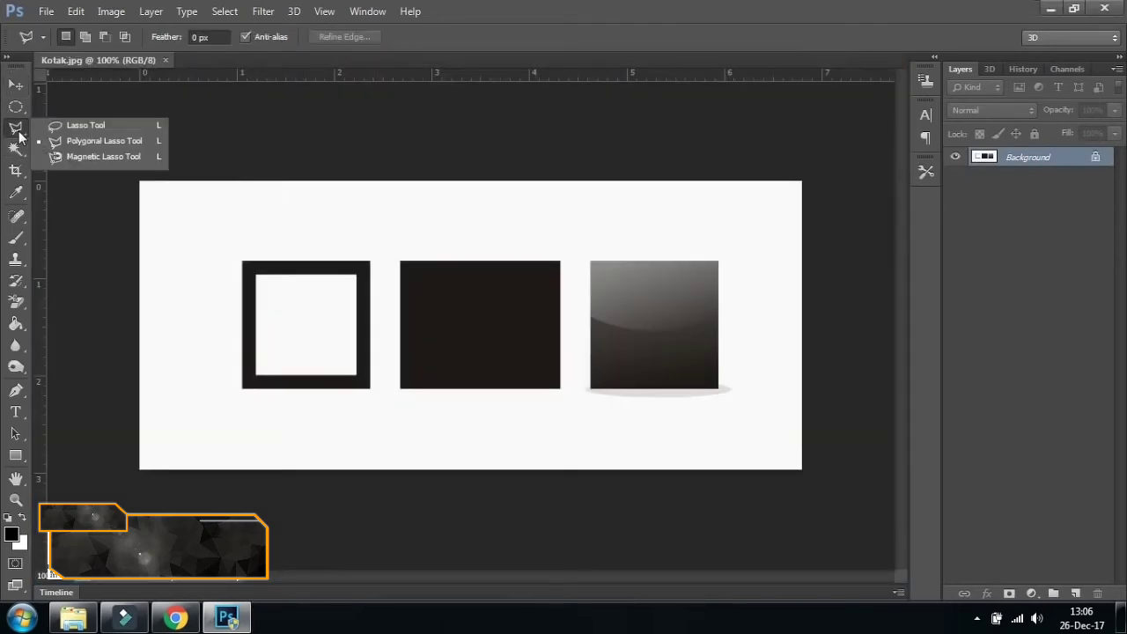
pyautogui.click(76, 143)
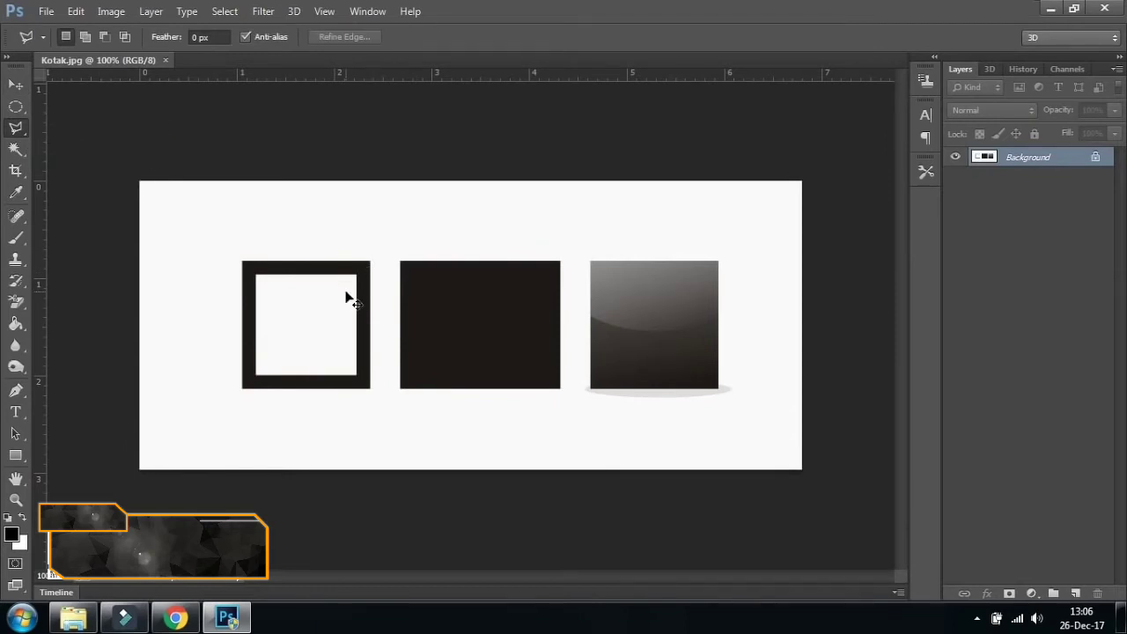
pyautogui.hotkey('ctrl', '=')
pyautogui.moveTo(606, 398)
pyautogui.mouseDown()
pyautogui.moveTo(486, 386)
pyautogui.moveTo(455, 369)
pyautogui.mouseUp()
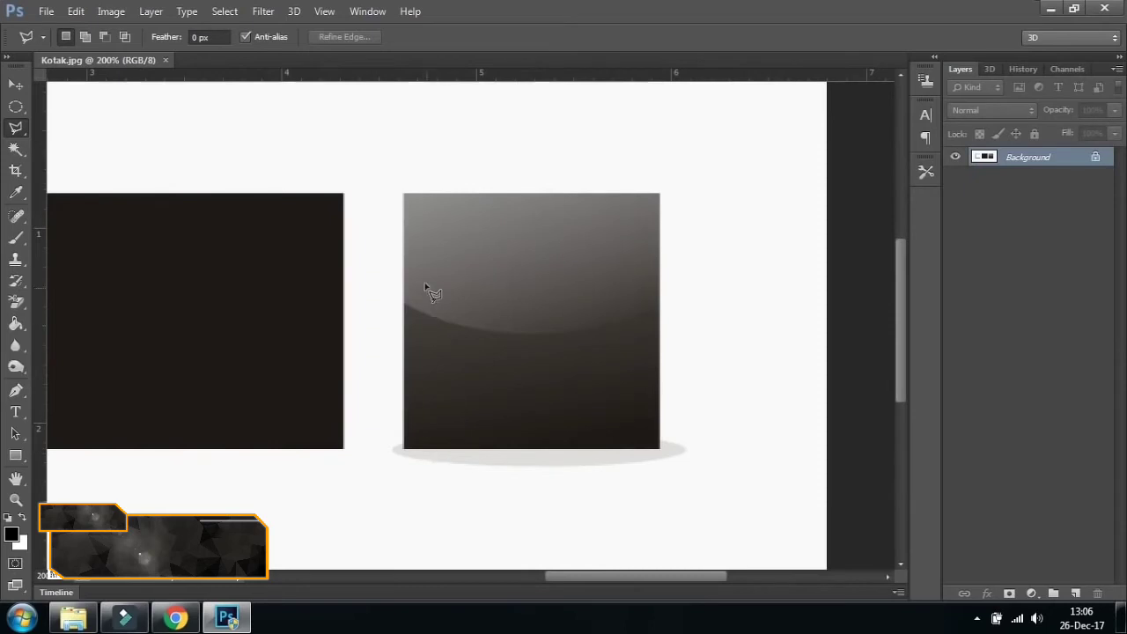
pyautogui.click(404, 194)
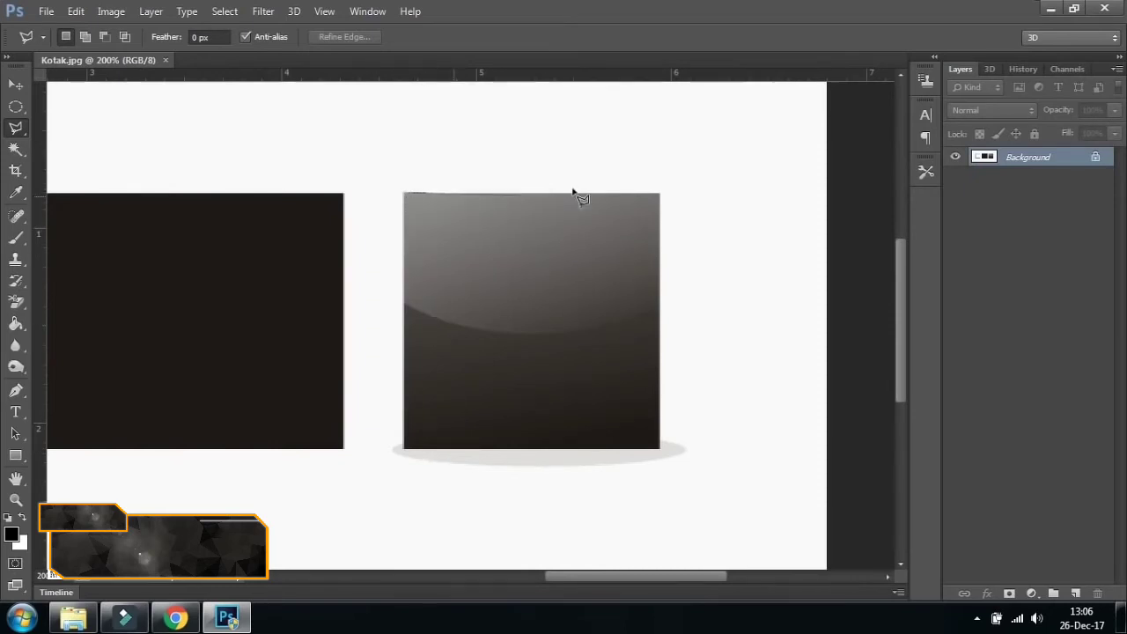
pyautogui.click(661, 196)
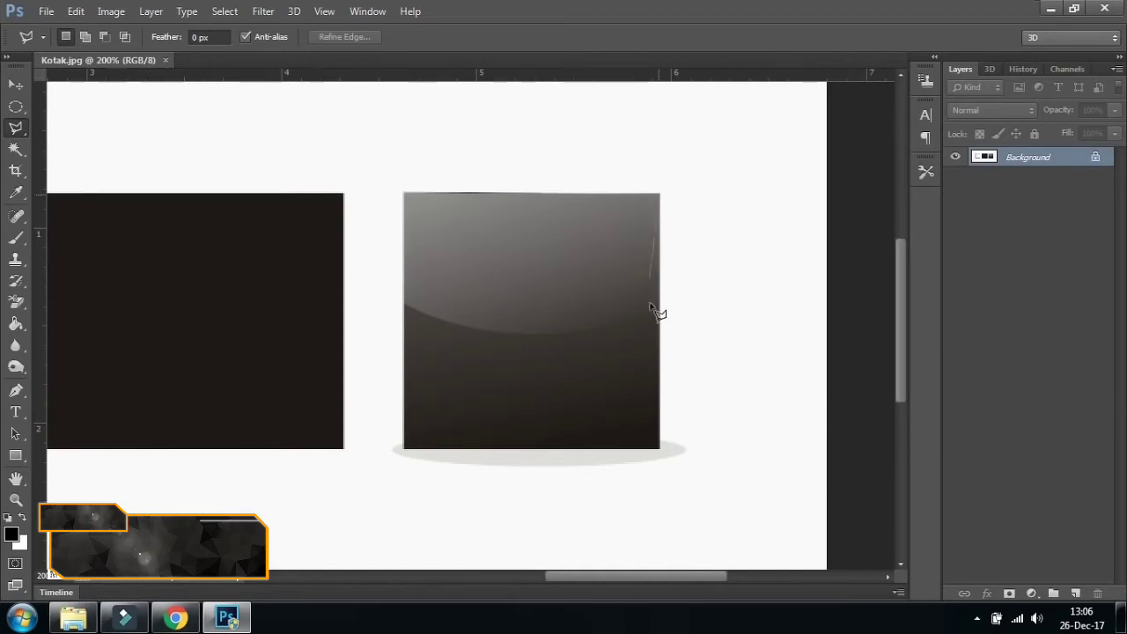
pyautogui.click(660, 450)
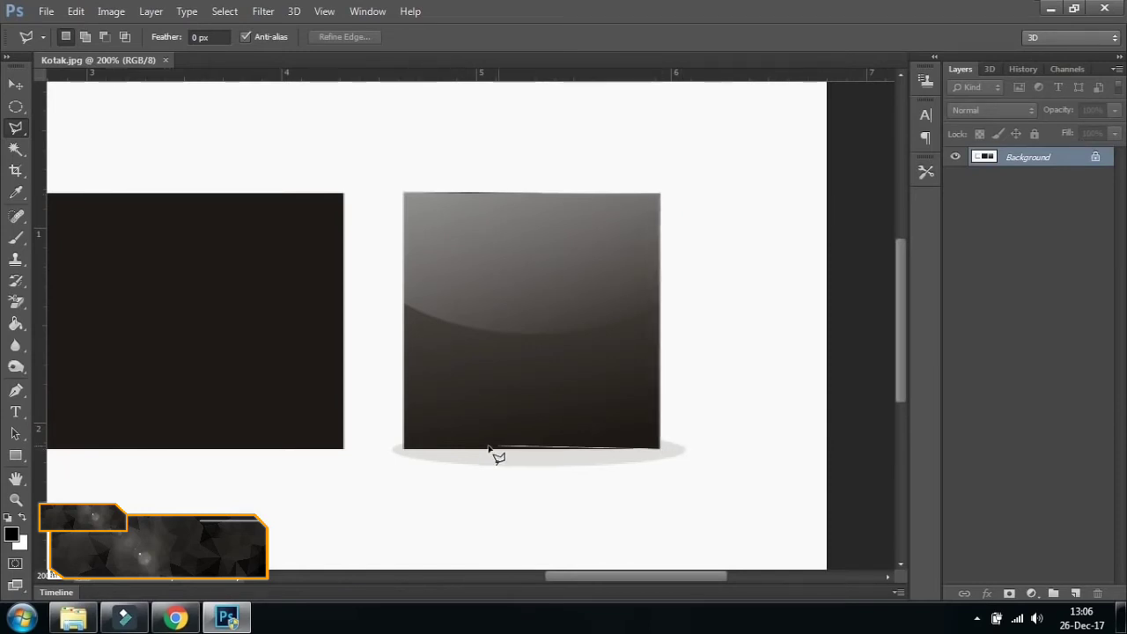
pyautogui.click(404, 450)
pyautogui.click(405, 196)
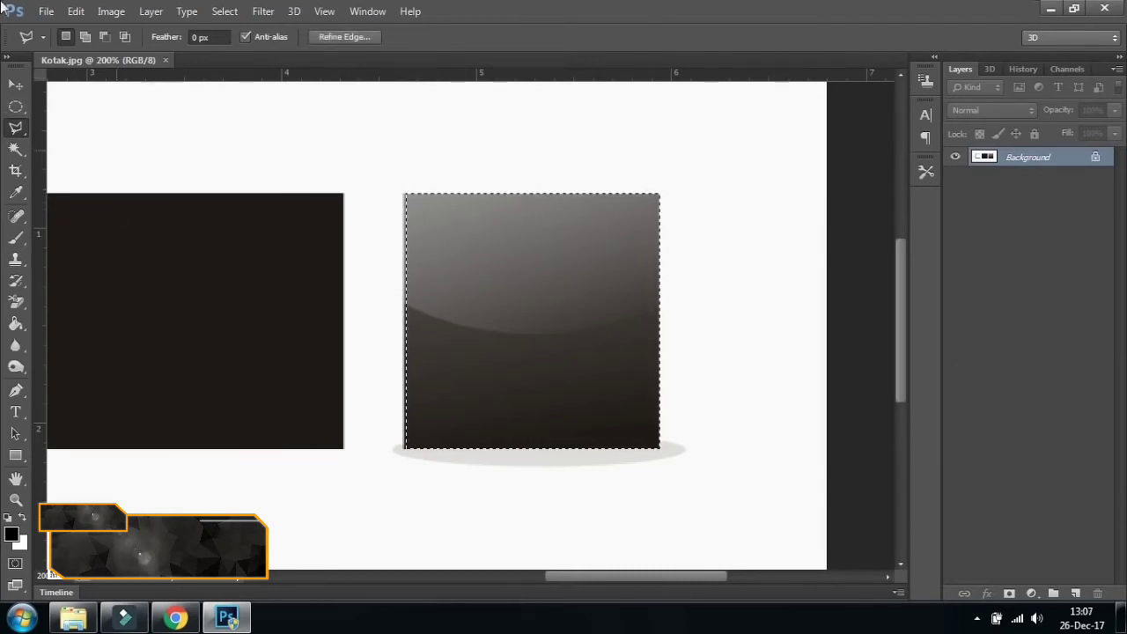
# Copy the selected gradient square to a new layer and hide the Background layer.
pyautogui.click(15, 86)
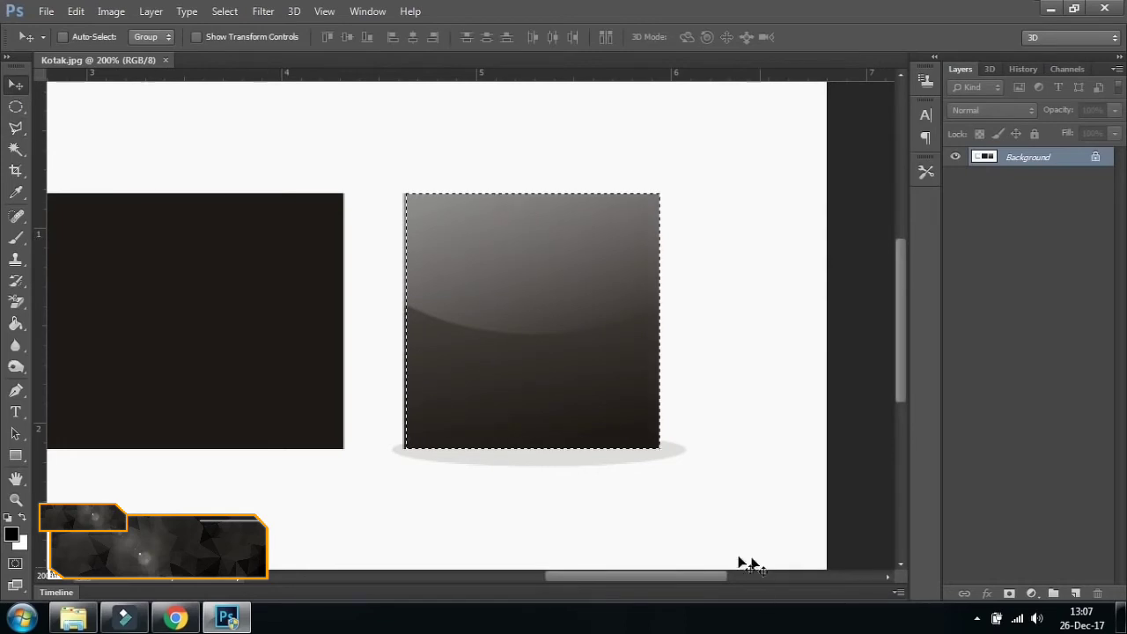
pyautogui.moveTo(660, 577)
pyautogui.mouseDown()
pyautogui.moveTo(607, 571)
pyautogui.moveTo(639, 573)
pyautogui.mouseUp()
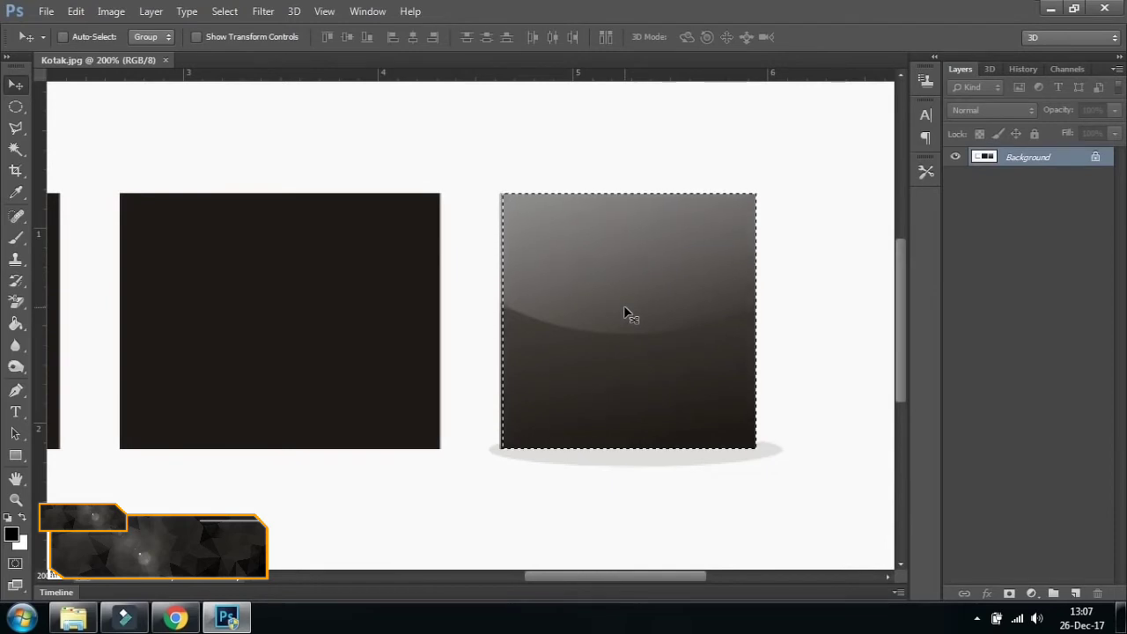
pyautogui.hotkey('ctrl', 'j')
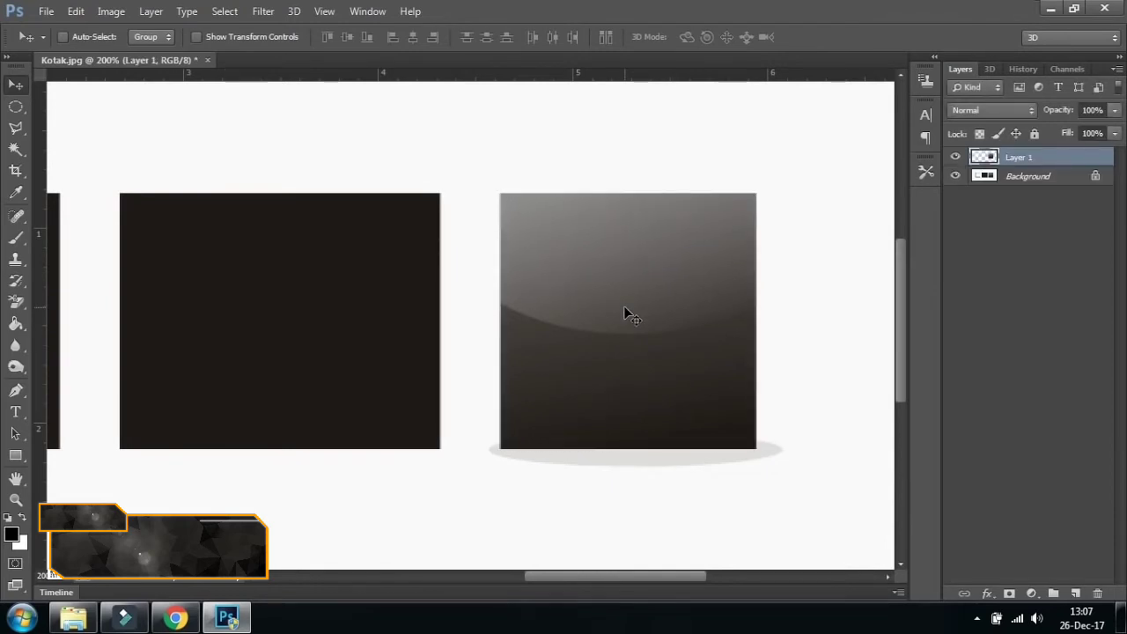
pyautogui.click(955, 177)
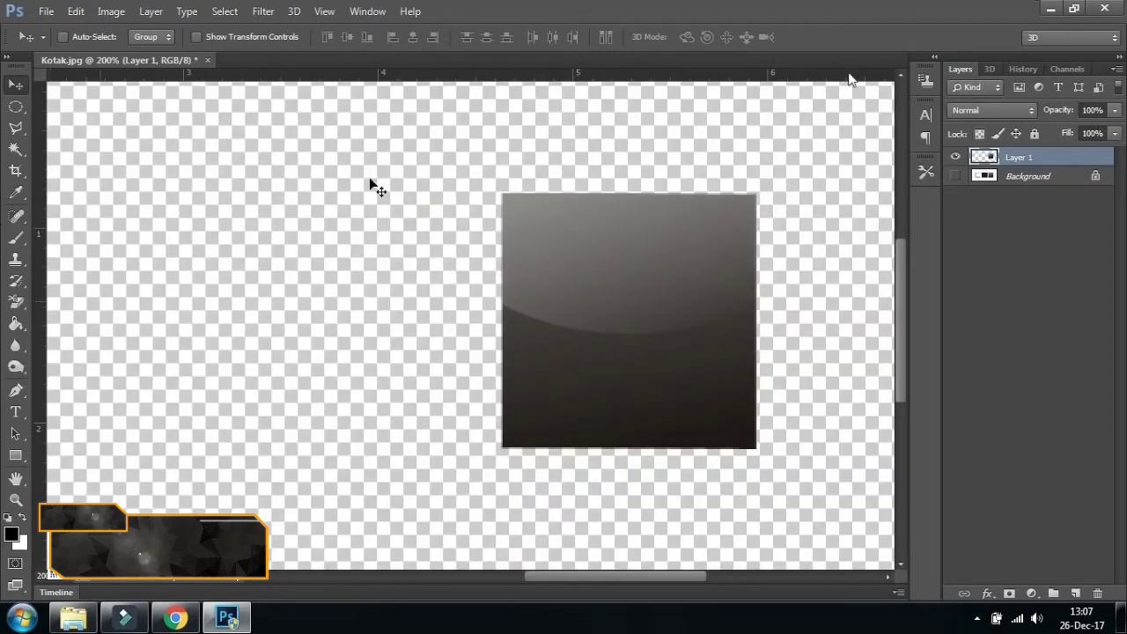
# Try to move the hidden, locked Background layer with the Move tool.
pyautogui.click(1026, 181)
pyautogui.moveTo(409, 316); pyautogui.dragTo(459, 310)
pyautogui.click(582, 244)
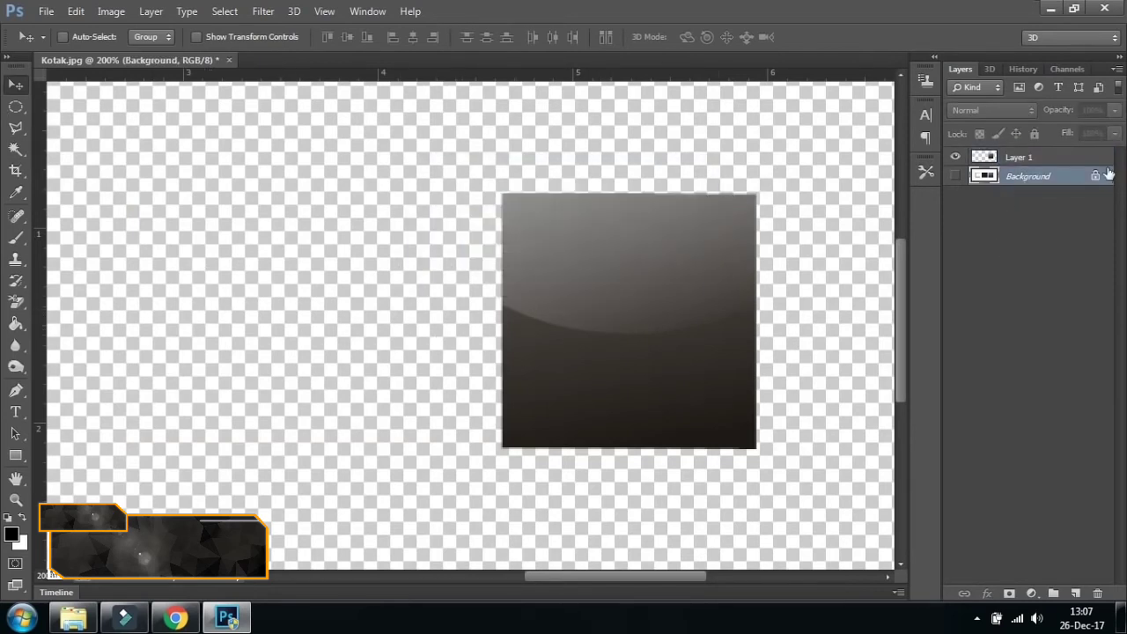
# Move the gradient square on Layer 1 up and left to near the middle of the canvas.
pyautogui.click(1052, 162)
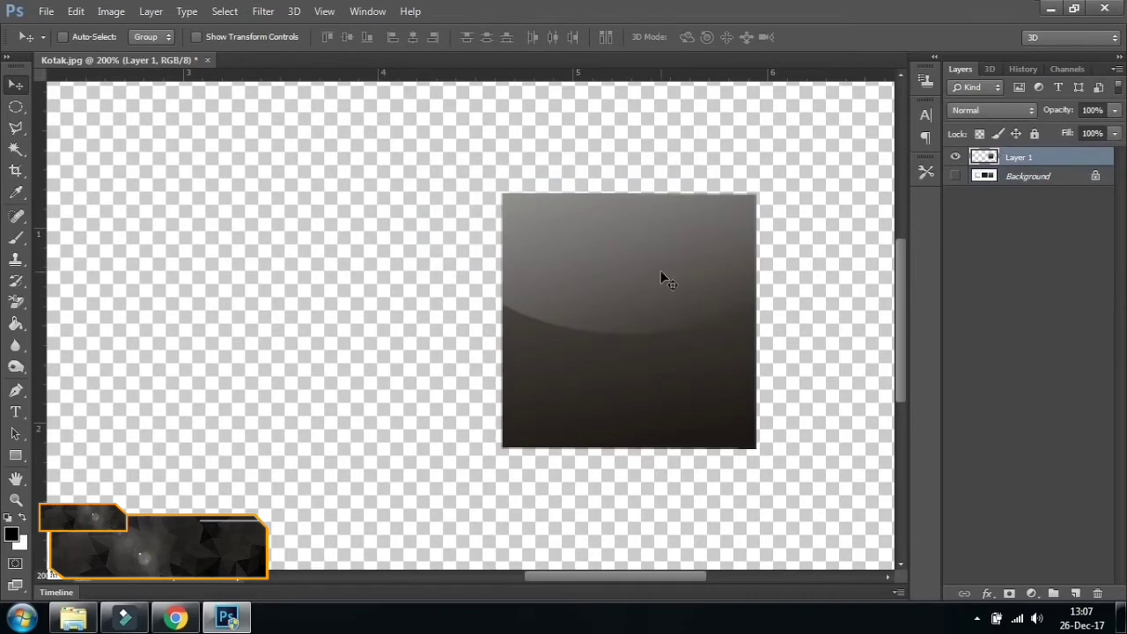
pyautogui.moveTo(637, 309); pyautogui.dragTo(529, 237)
pyautogui.hotkey('ctrl', '-')
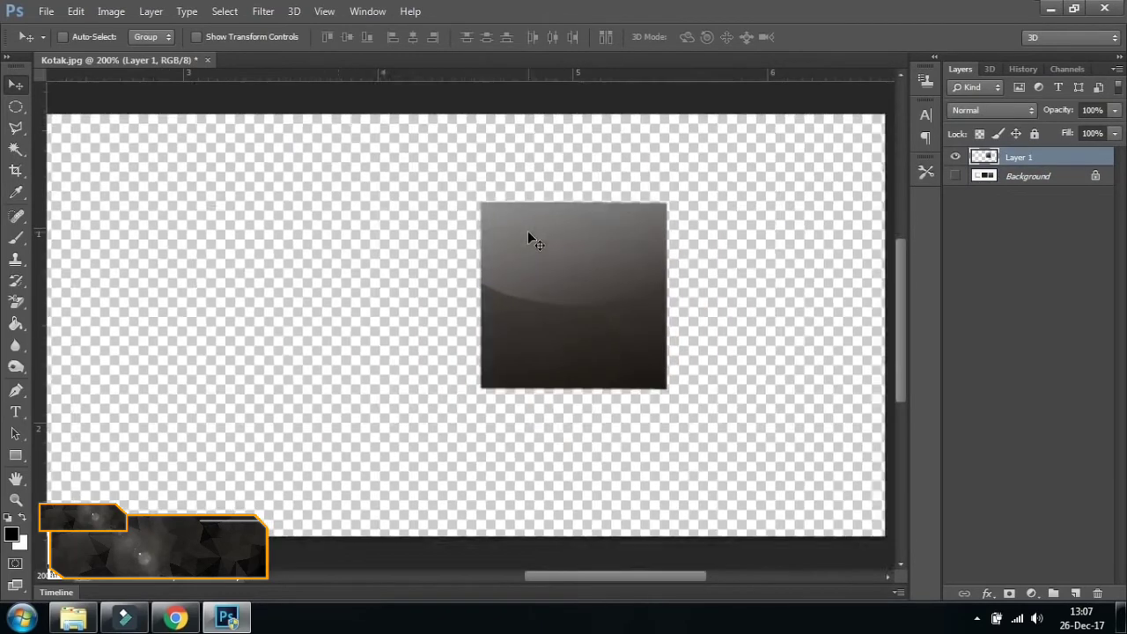
pyautogui.moveTo(576, 269); pyautogui.dragTo(469, 252)
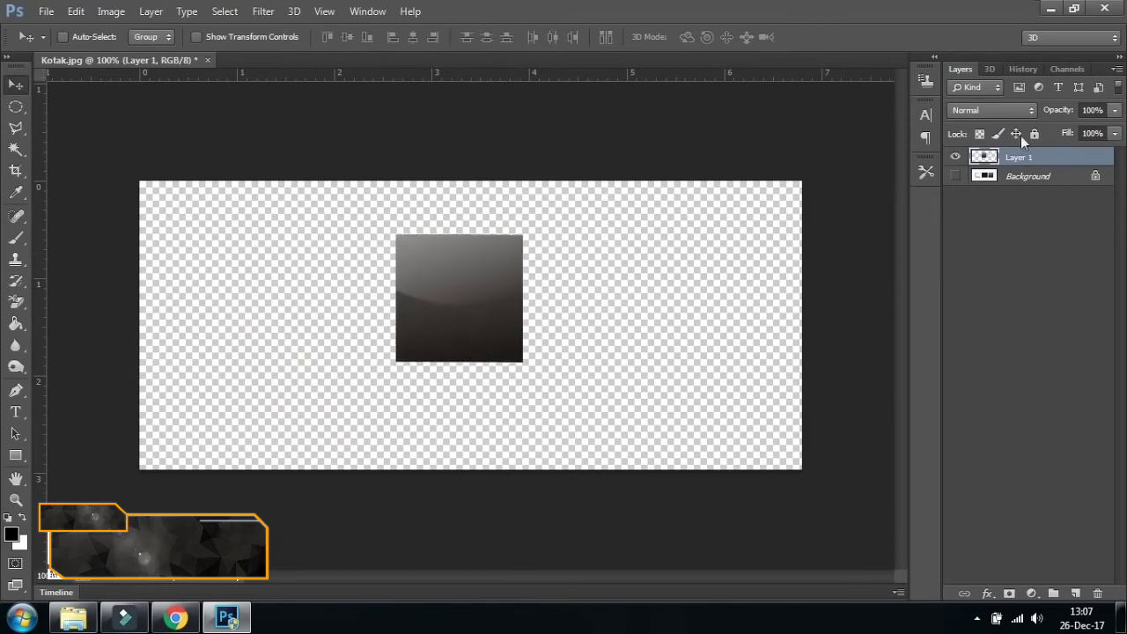
pyautogui.click(1043, 179)
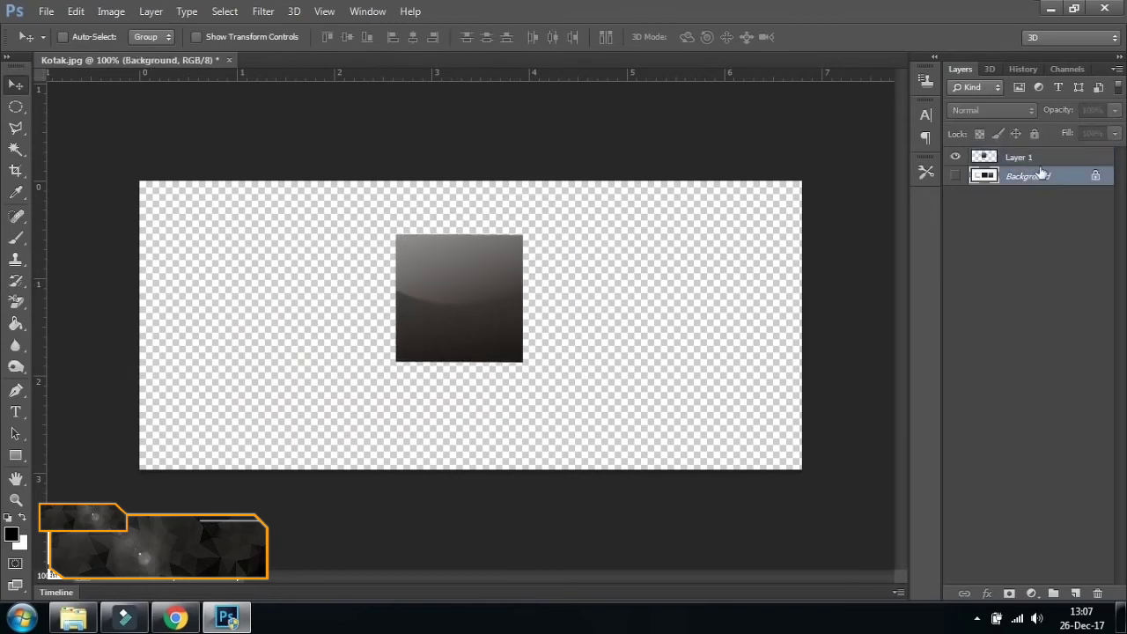
pyautogui.click(1040, 159)
pyautogui.click(1024, 179)
pyautogui.click(1031, 159)
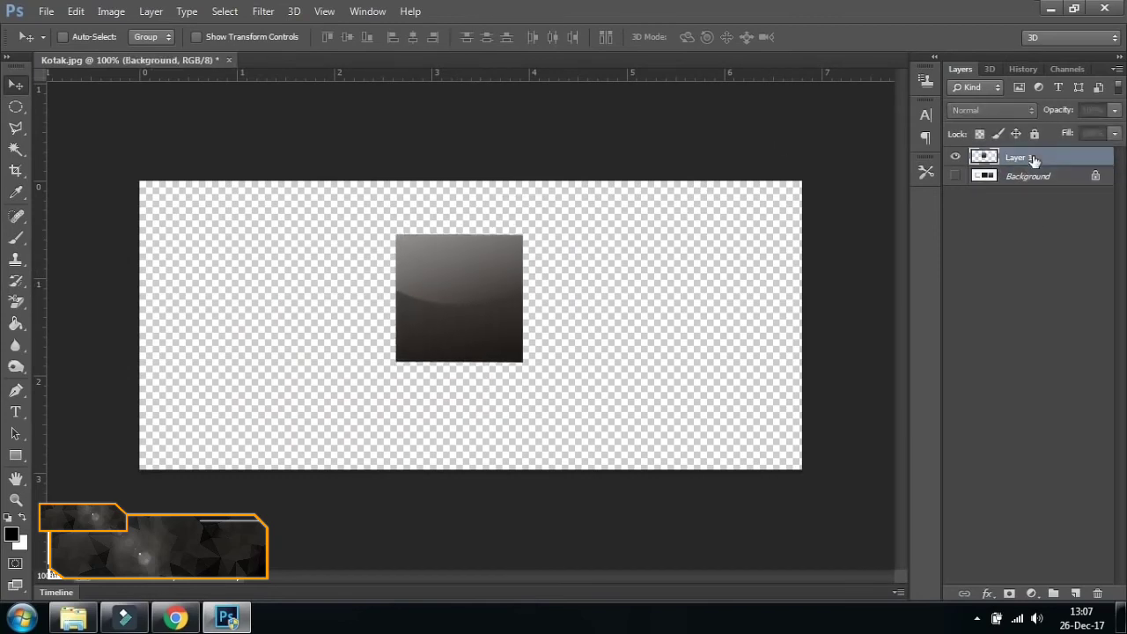
pyautogui.click(1030, 178)
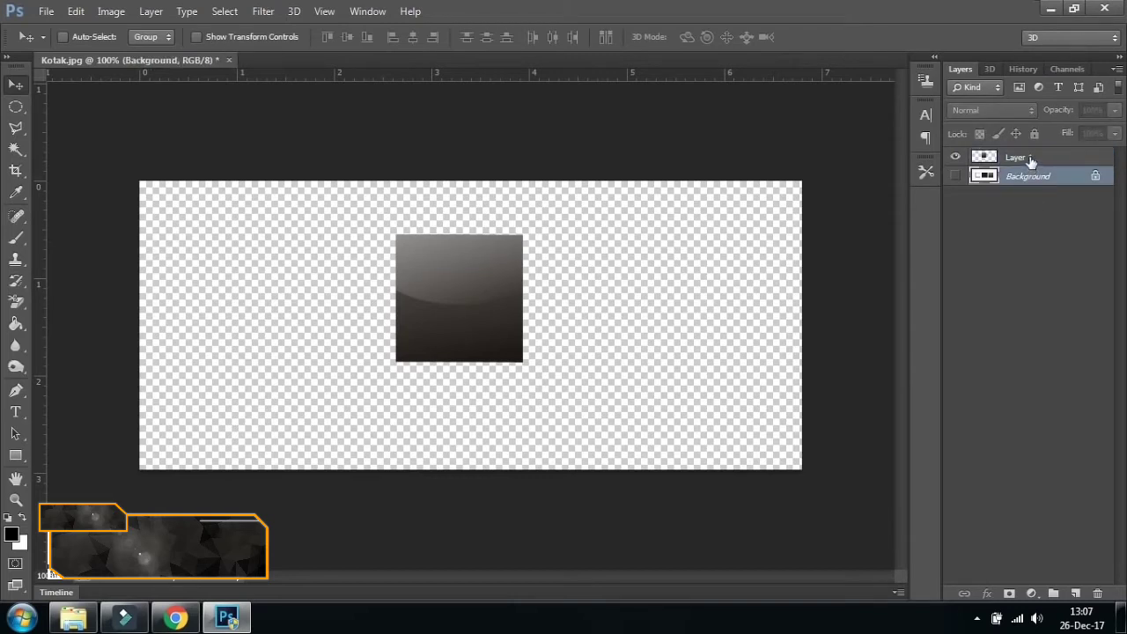
# Move the square on Layer 1 about 1.49 cm to the right and bring it back near the canvas centre.
pyautogui.click(1031, 161)
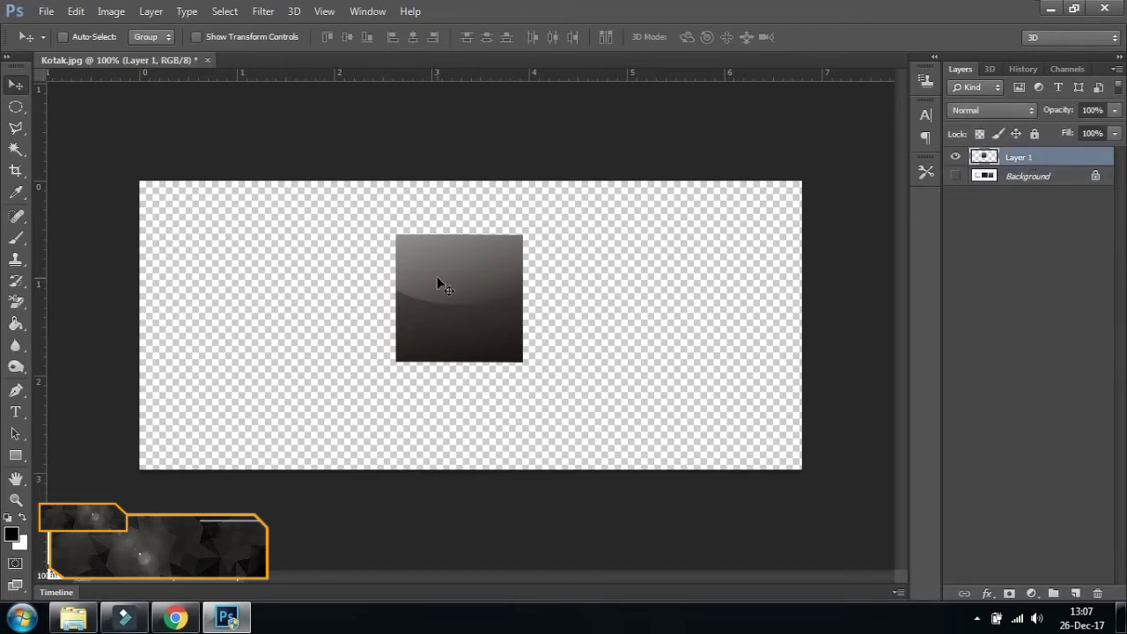
pyautogui.moveTo(440, 283); pyautogui.dragTo(586, 289)
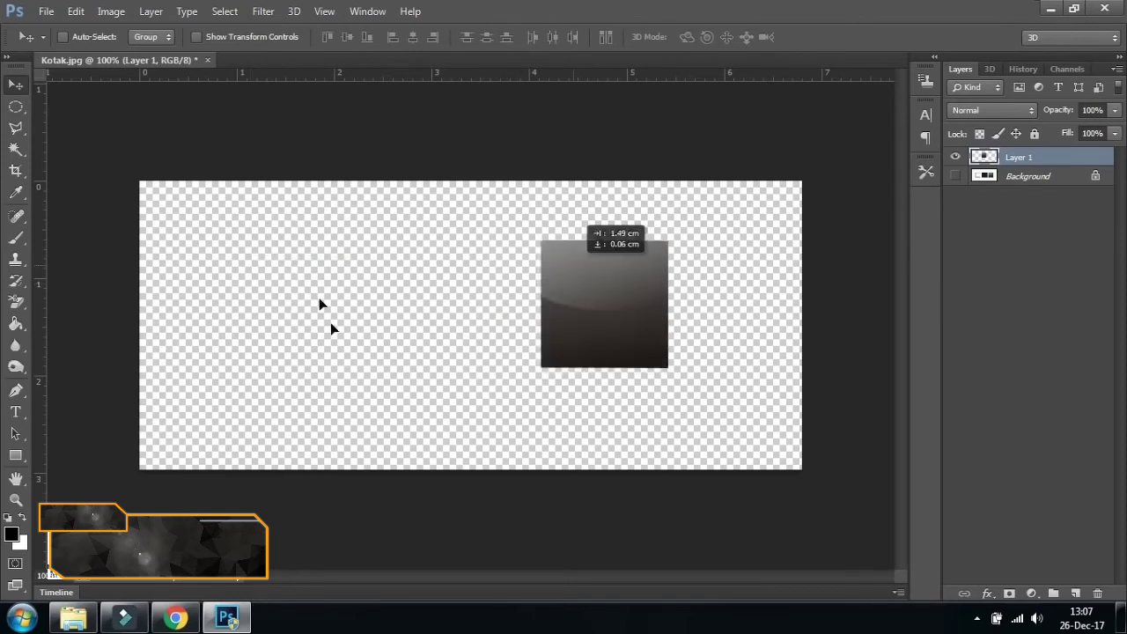
pyautogui.moveTo(331, 325); pyautogui.dragTo(465, 275)
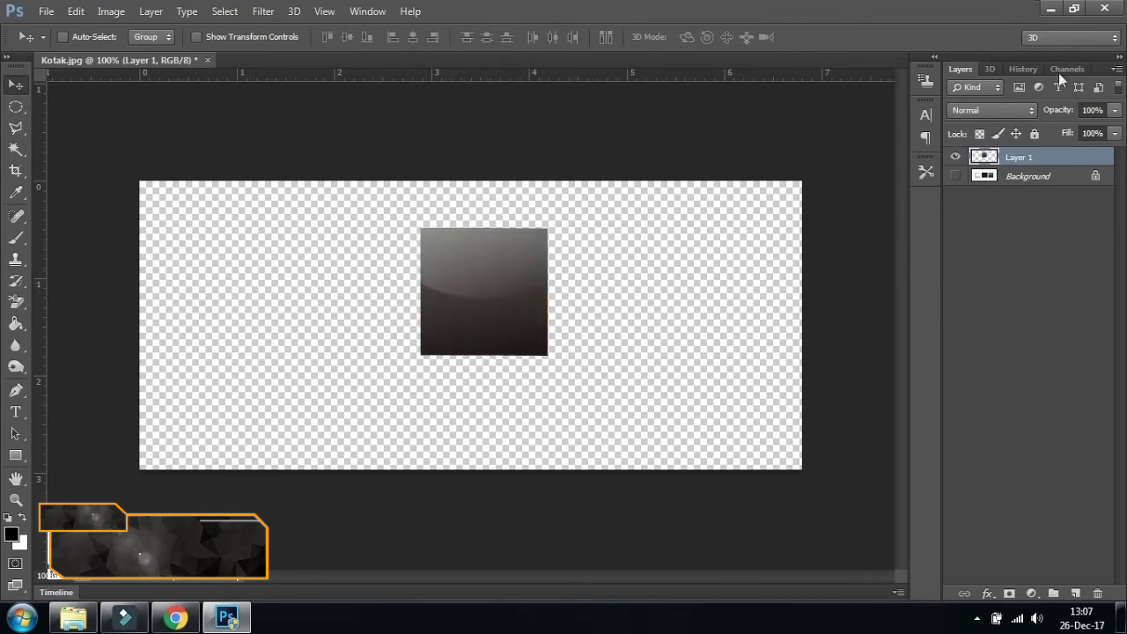
# Try again to move the locked Background layer, and shift the square on Layer 1 slightly down.
pyautogui.click(1036, 180)
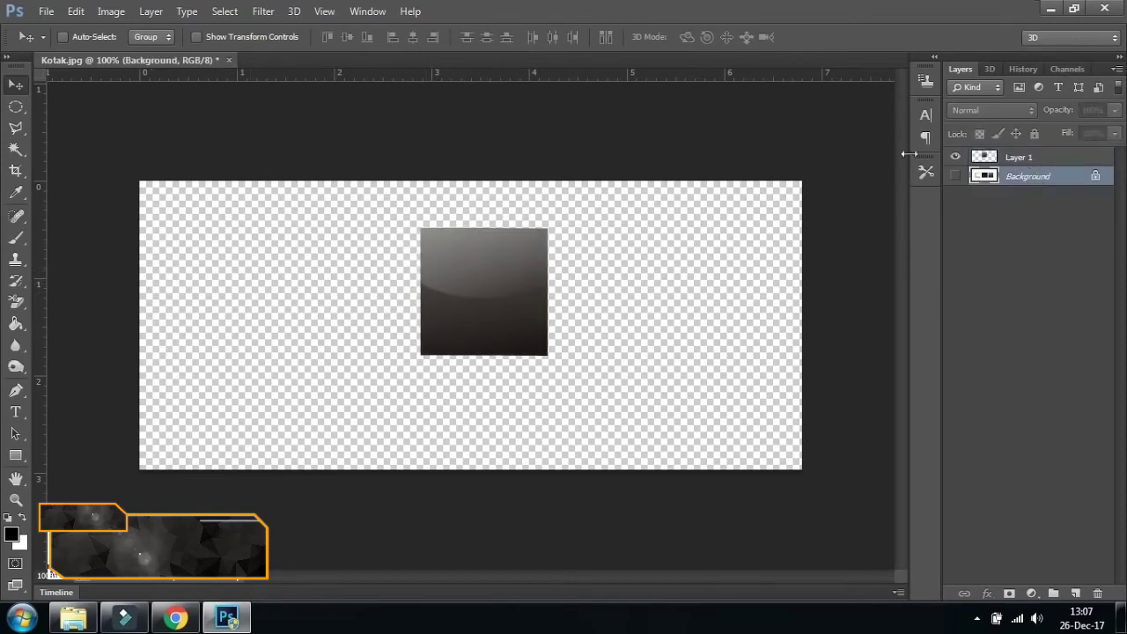
pyautogui.moveTo(454, 281); pyautogui.dragTo(546, 269)
pyautogui.click(564, 244)
pyautogui.click(1030, 167)
pyautogui.moveTo(480, 262)
pyautogui.mouseDown()
pyautogui.moveTo(300, 317)
pyautogui.moveTo(555, 282)
pyautogui.moveTo(490, 281)
pyautogui.mouseUp()
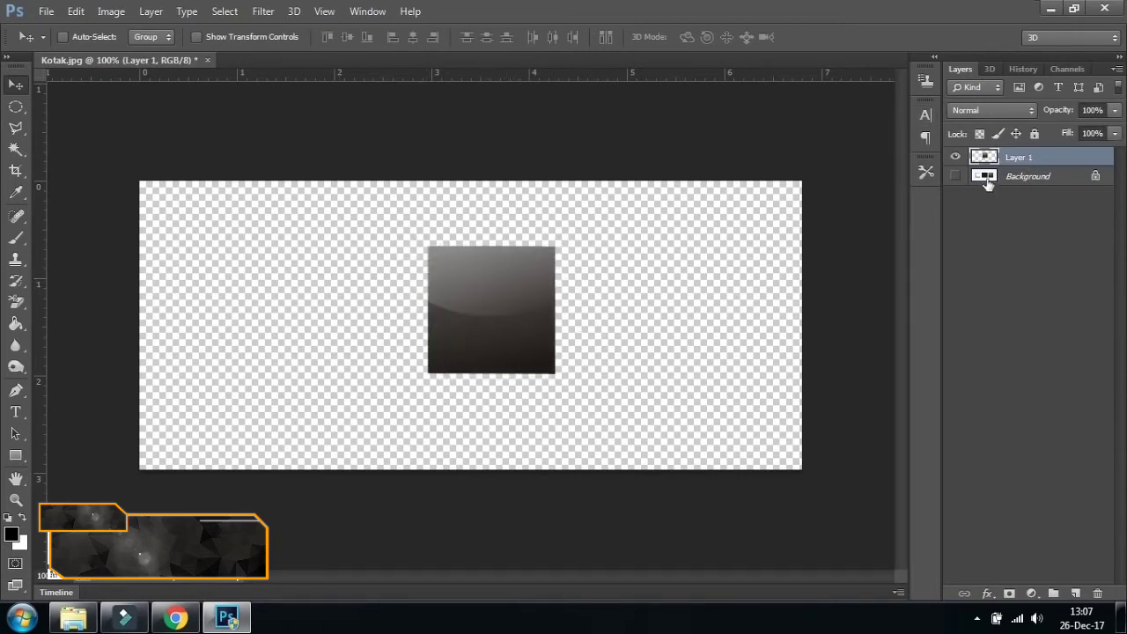
# Close Kotak.jpg without saving its changes.
pyautogui.click(204, 61)
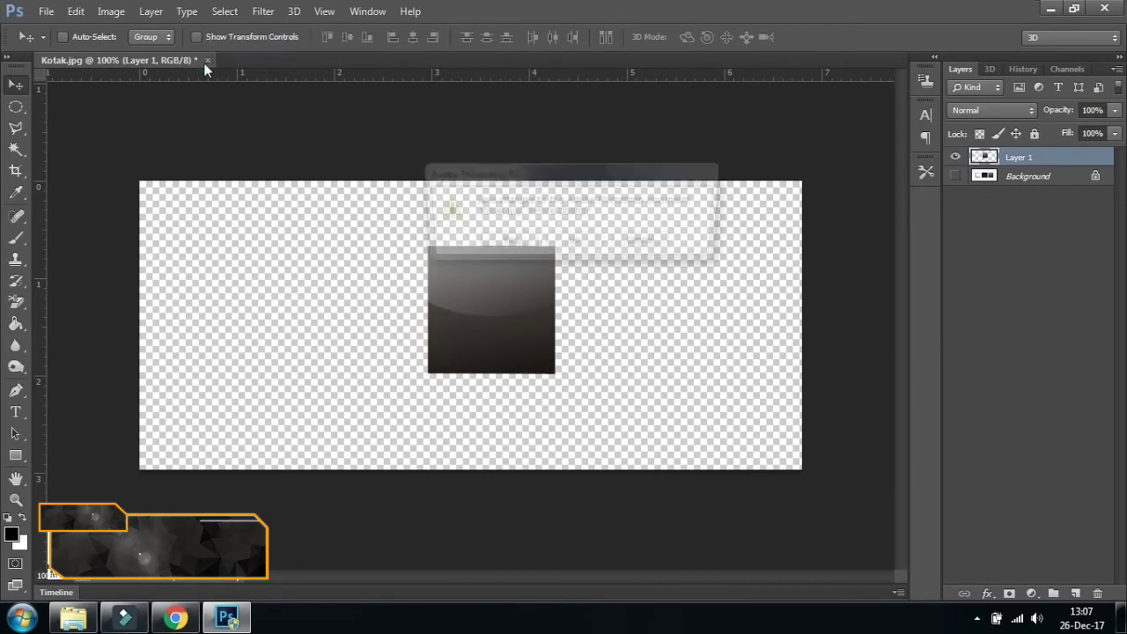
pyautogui.click(562, 247)
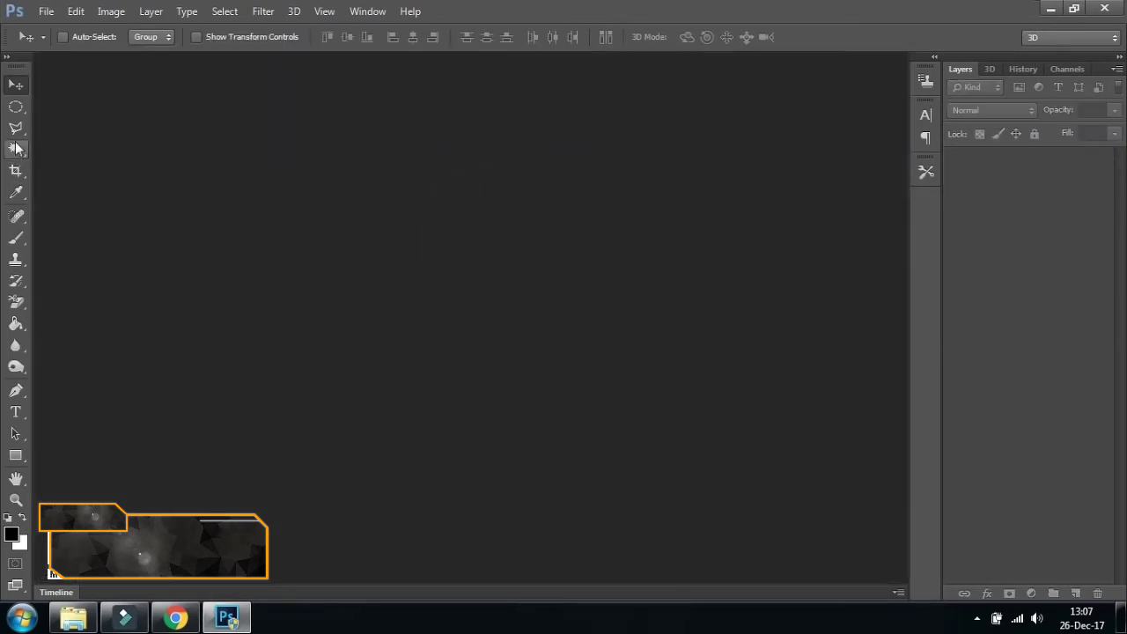
# Switch the lasso group to the Magnetic Lasso tool and return to the Move tool.
pyautogui.click(16, 132)
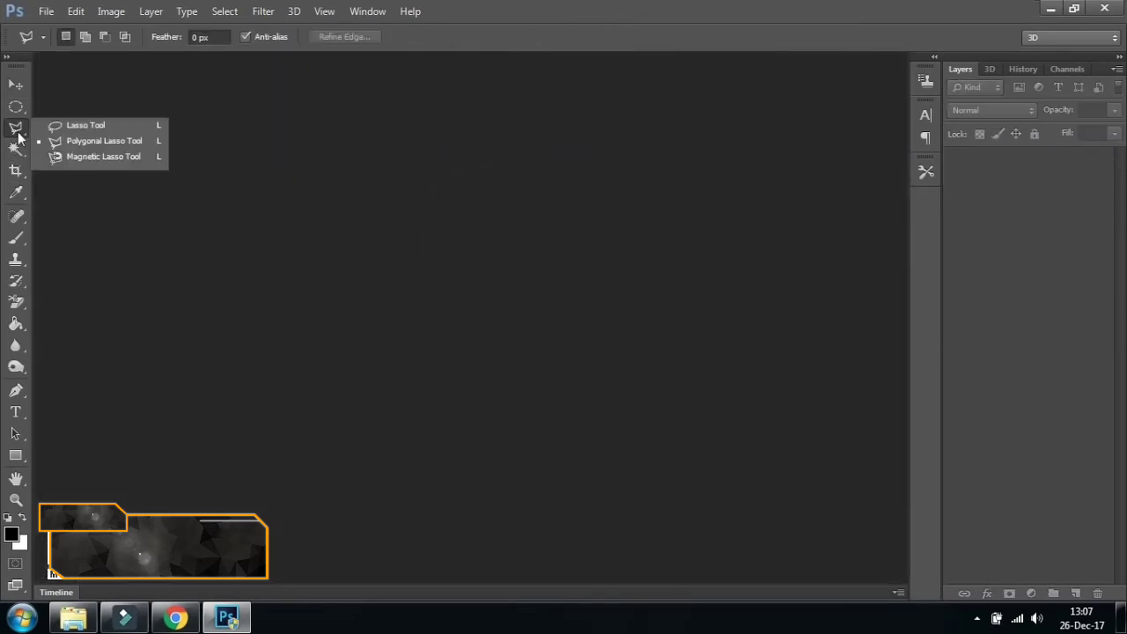
pyautogui.click(104, 156)
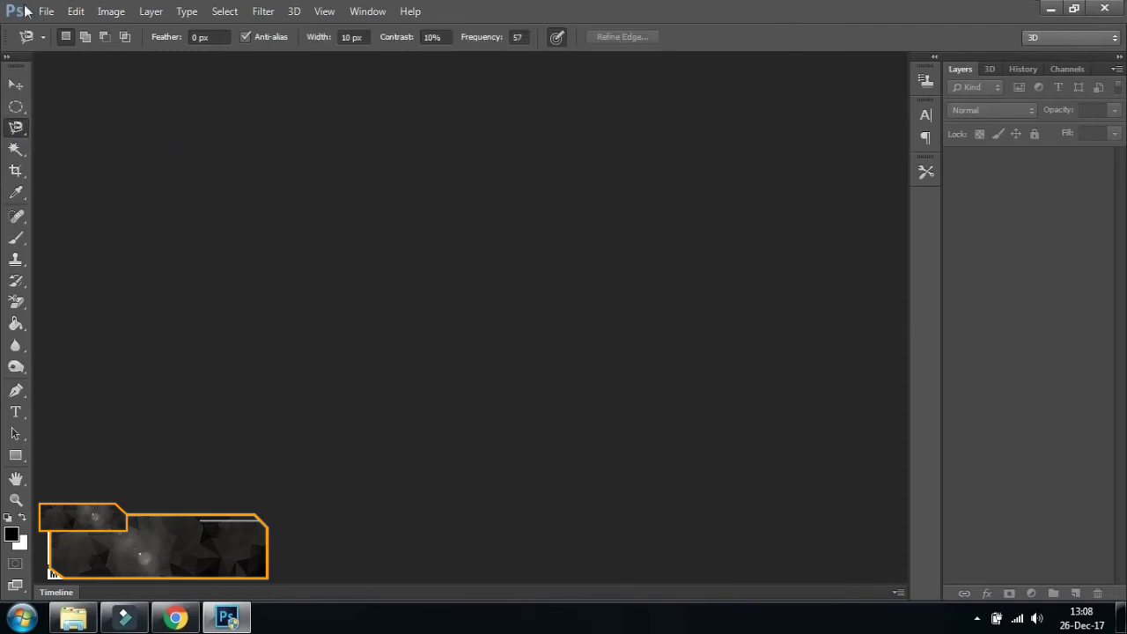
pyautogui.click(13, 86)
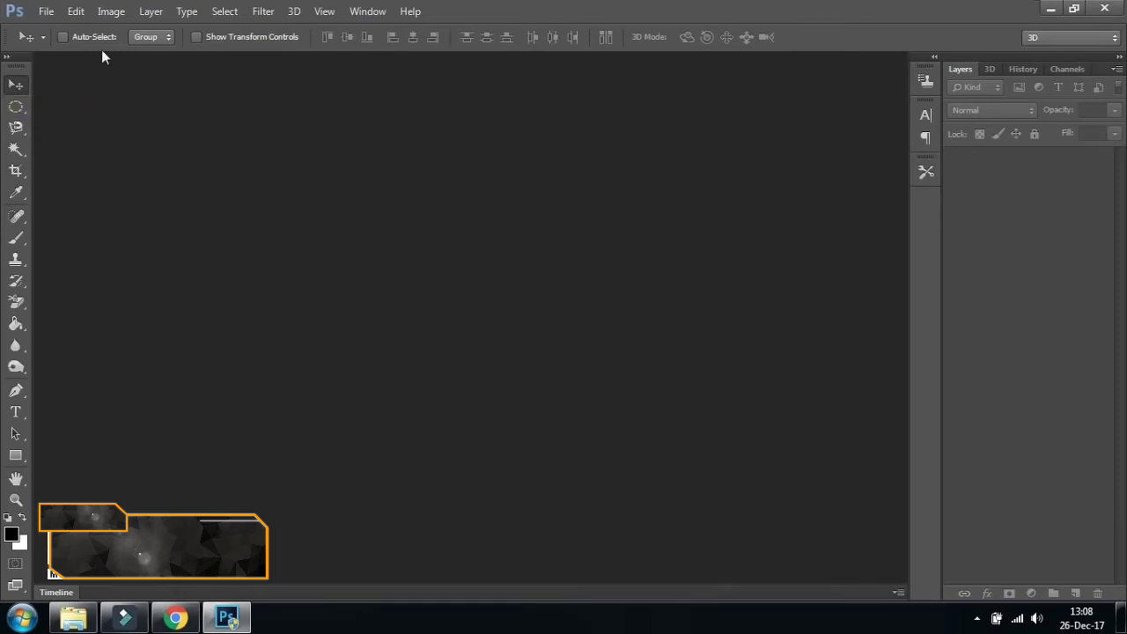
# Open the Botol Parfum image and dock its document window as a tab.
pyautogui.click(47, 12)
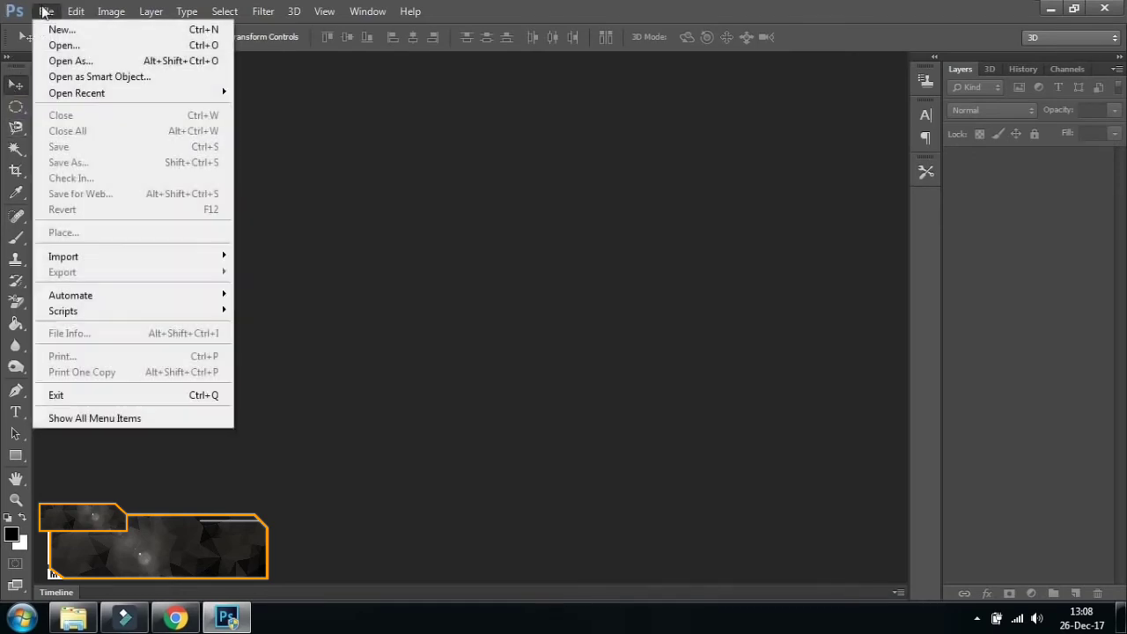
pyautogui.click(74, 48)
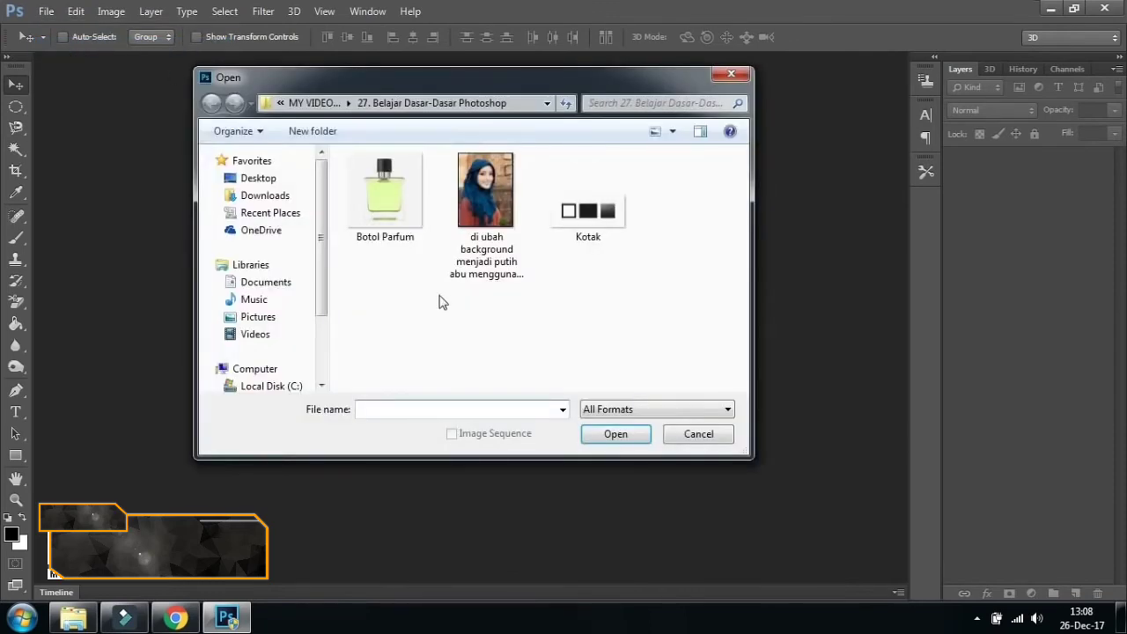
pyautogui.click(381, 187)
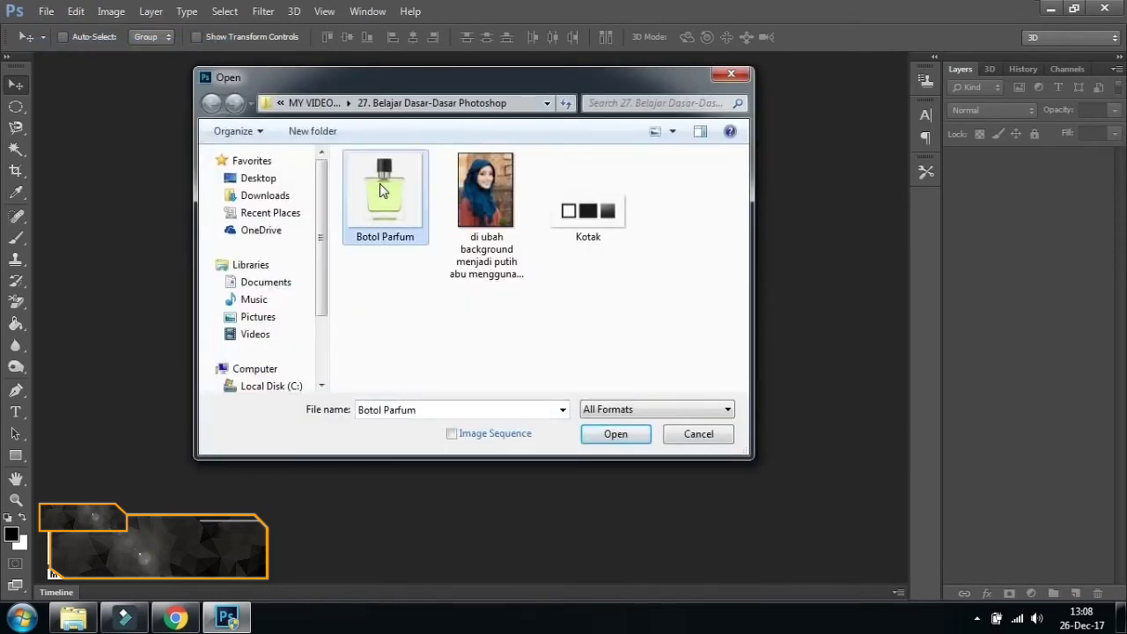
pyautogui.click(617, 434)
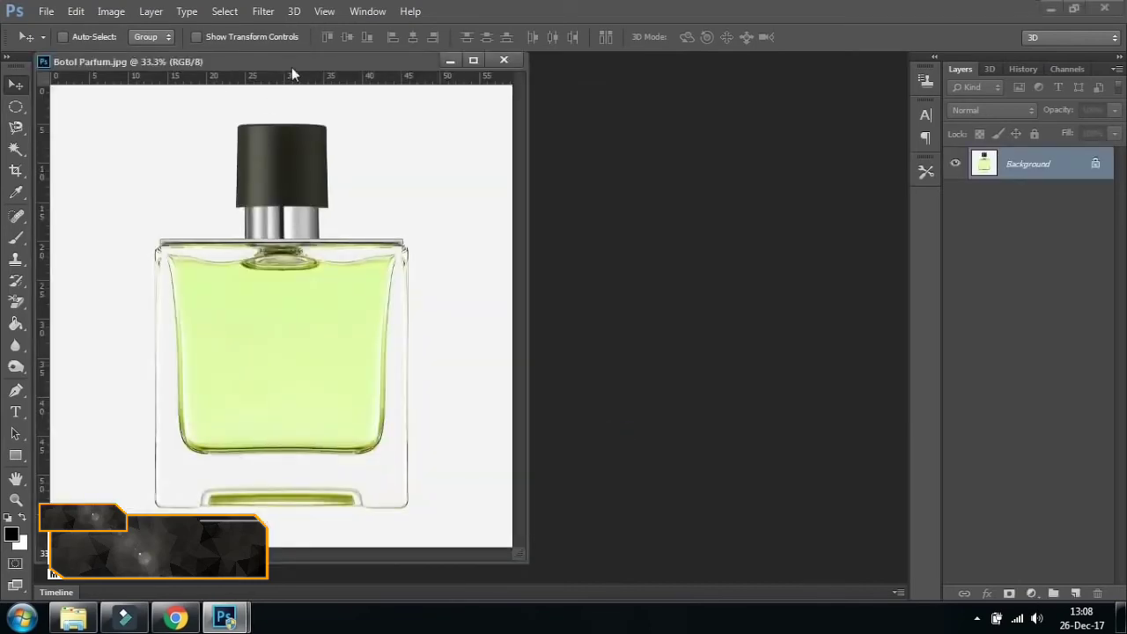
pyautogui.moveTo(291, 69); pyautogui.dragTo(420, 68)
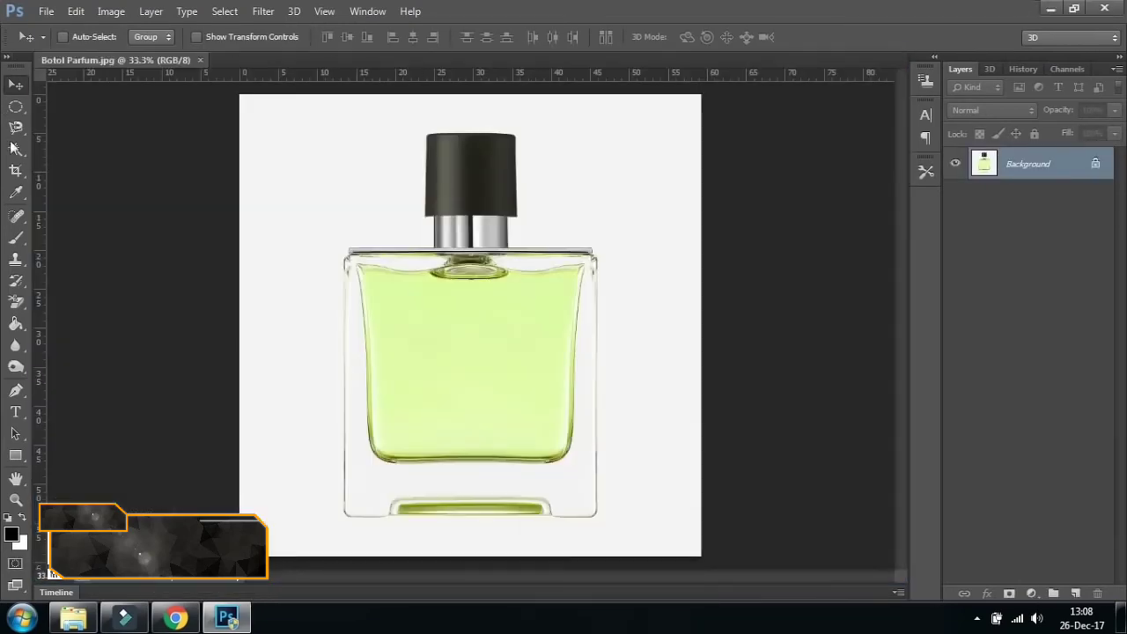
# Activate the Magnetic Lasso tool, and show the Navigator panel floating over the Layers panel.
pyautogui.moveTo(16, 127); pyautogui.dragTo(61, 157)
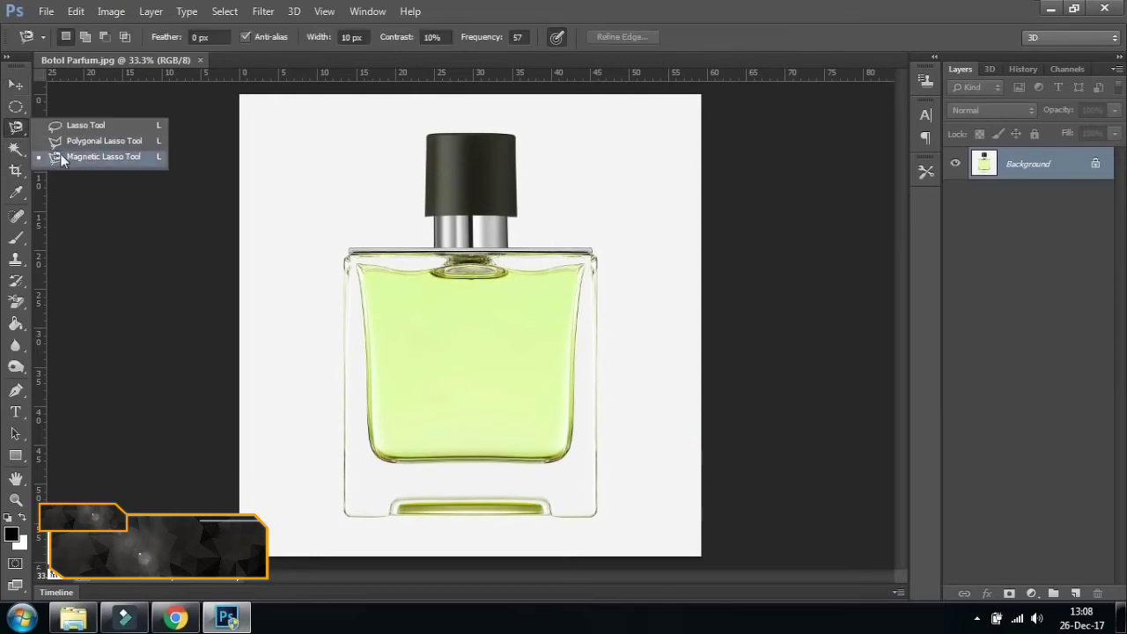
pyautogui.click(85, 159)
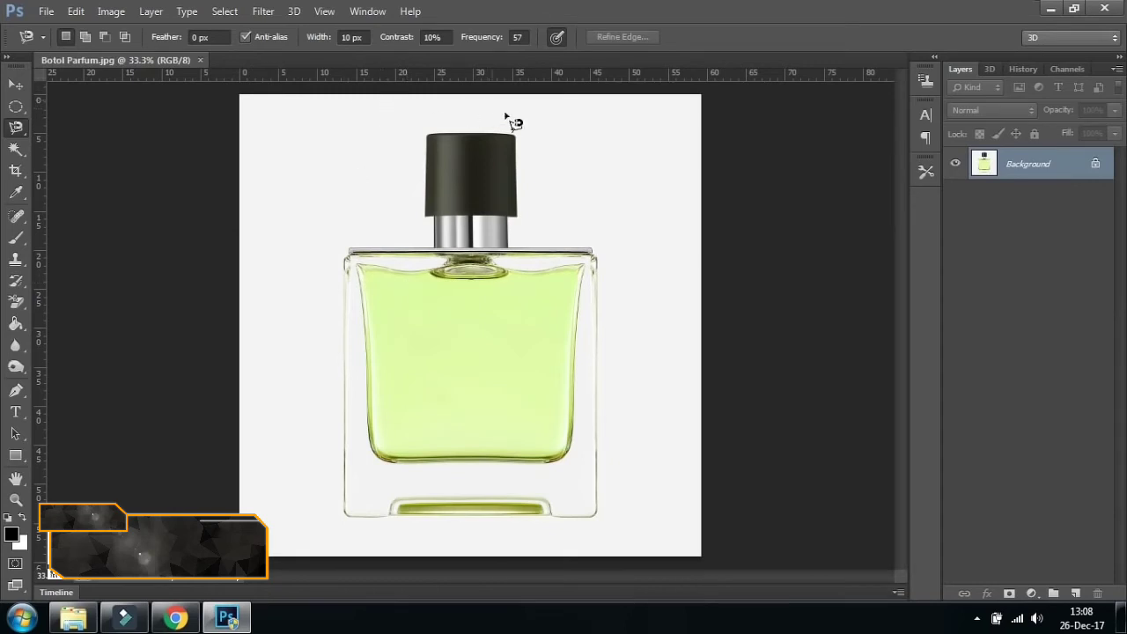
pyautogui.click(373, 16)
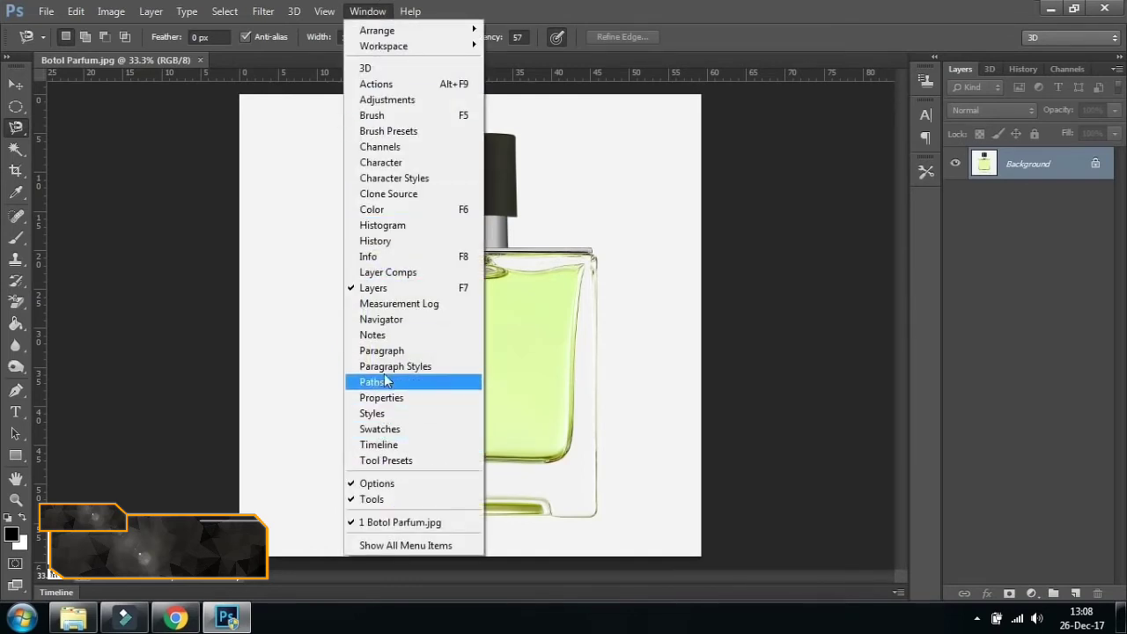
pyautogui.click(386, 321)
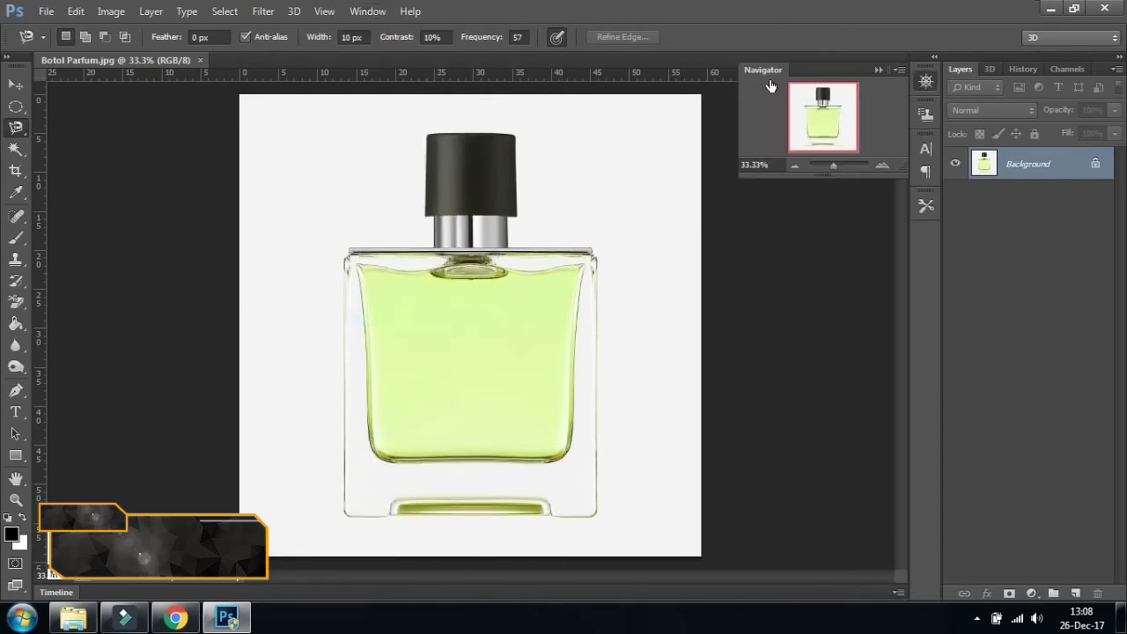
pyautogui.moveTo(775, 72); pyautogui.dragTo(937, 195)
pyautogui.moveTo(978, 212); pyautogui.dragTo(978, 191)
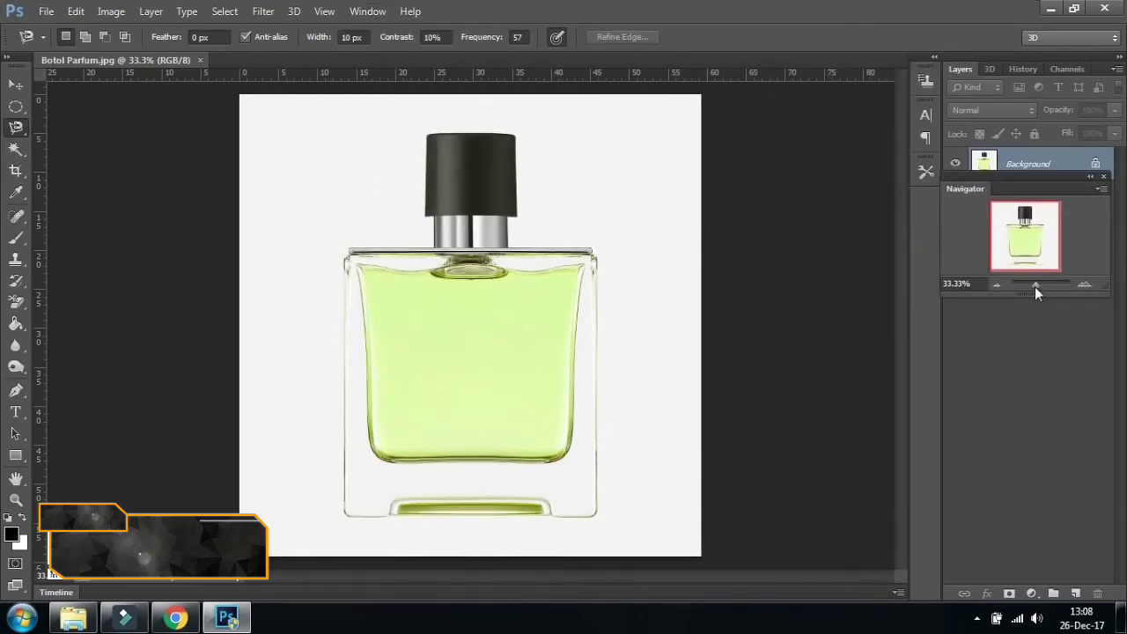
# View the perfume bottle image at several smaller and larger magnifications, finishing at 100% zoom.
pyautogui.moveTo(1037, 287); pyautogui.dragTo(1035, 285)
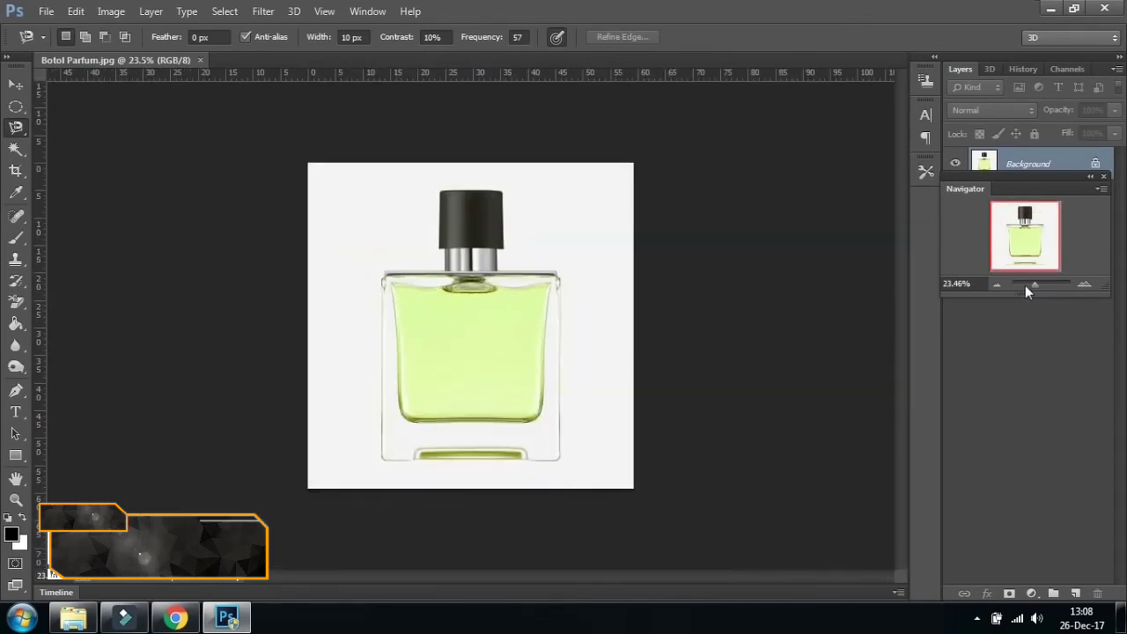
pyautogui.hotkey('ctrl', '+')
pyautogui.hotkey('ctrl', '+')
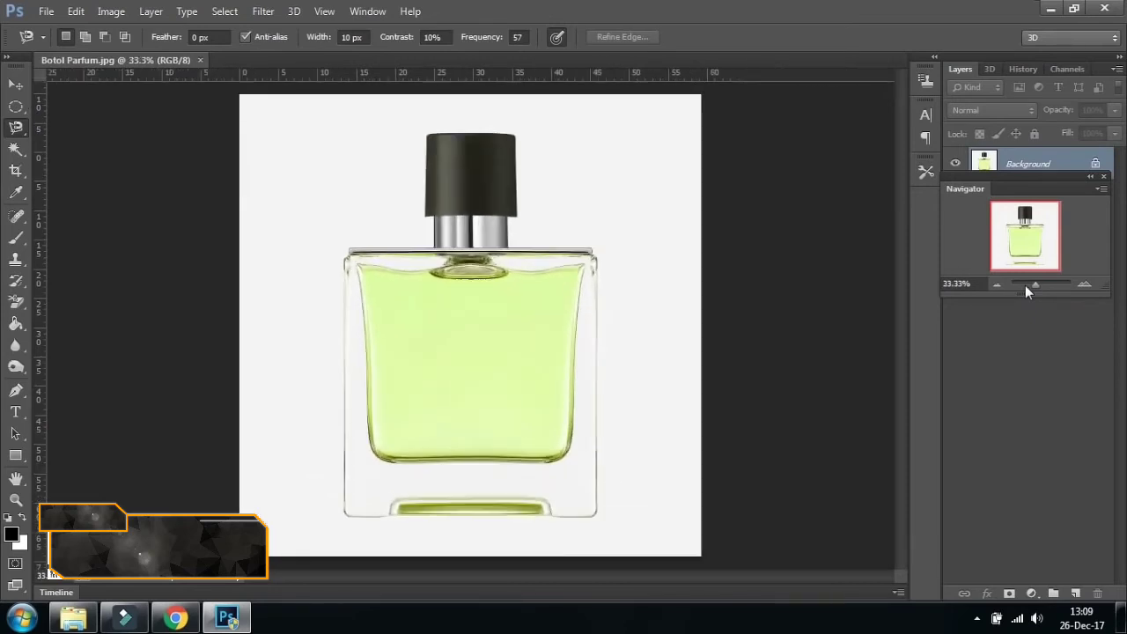
pyautogui.hotkey('ctrl', '+')
pyautogui.hotkey('ctrl', '+')
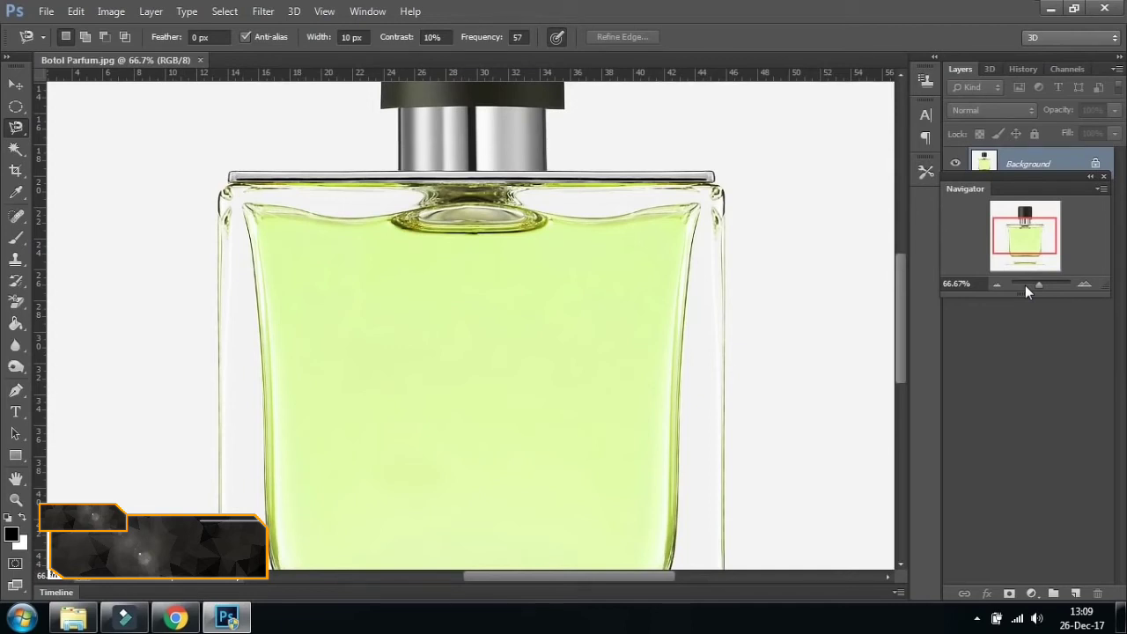
pyautogui.hotkey('ctrl', '-')
pyautogui.hotkey('ctrl', '-')
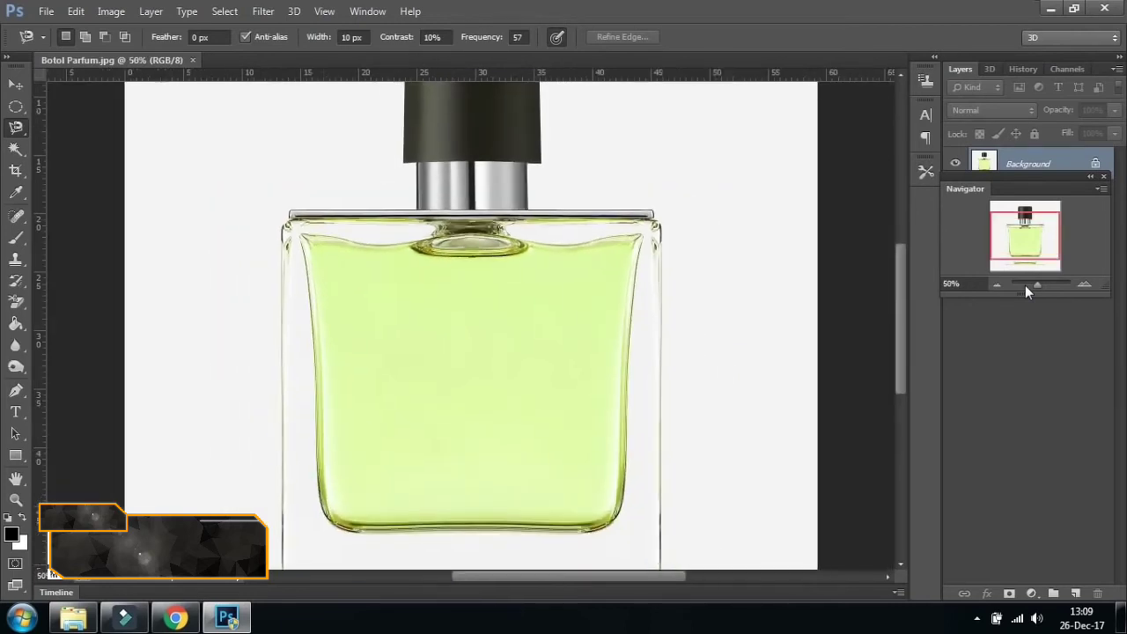
pyautogui.hotkey('ctrl', '+')
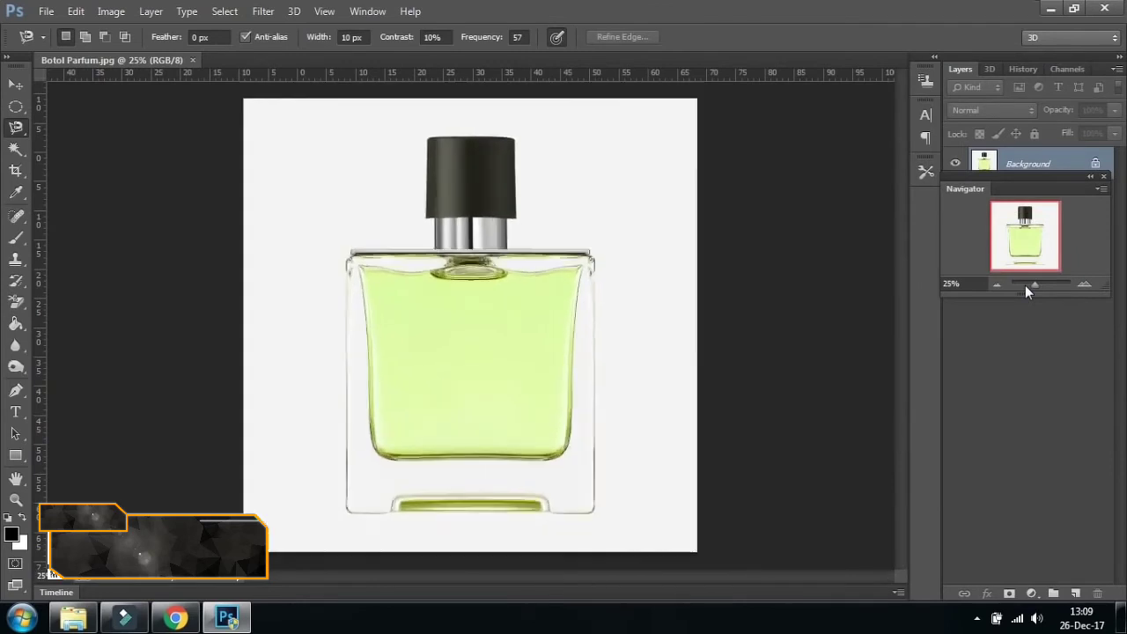
pyautogui.hotkey('ctrl', '+')
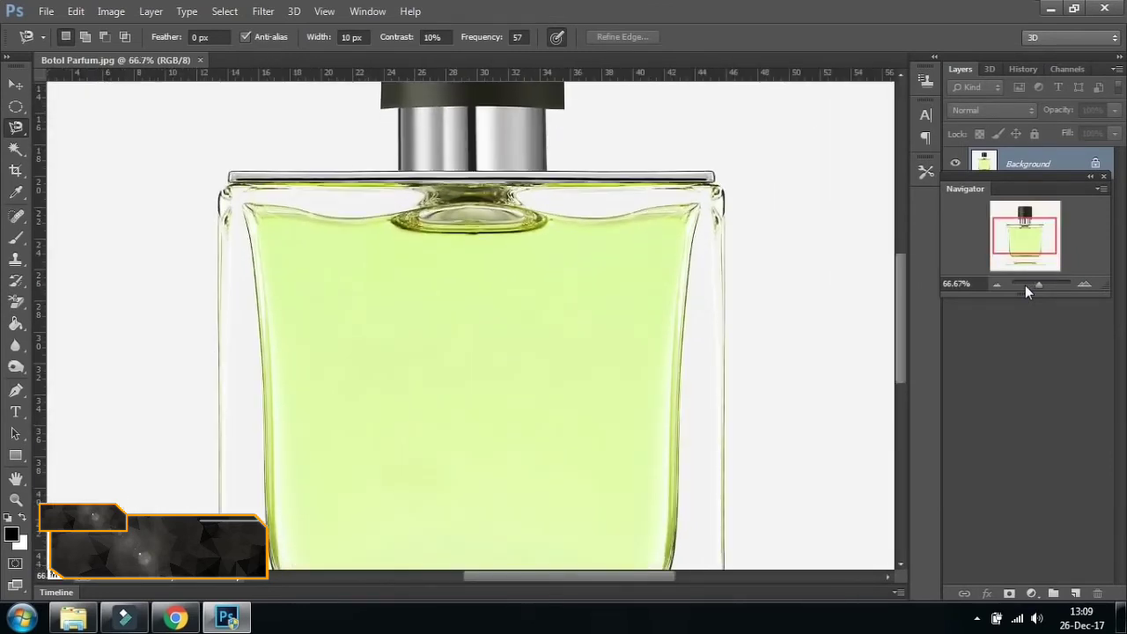
pyautogui.hotkey('ctrl', '+')
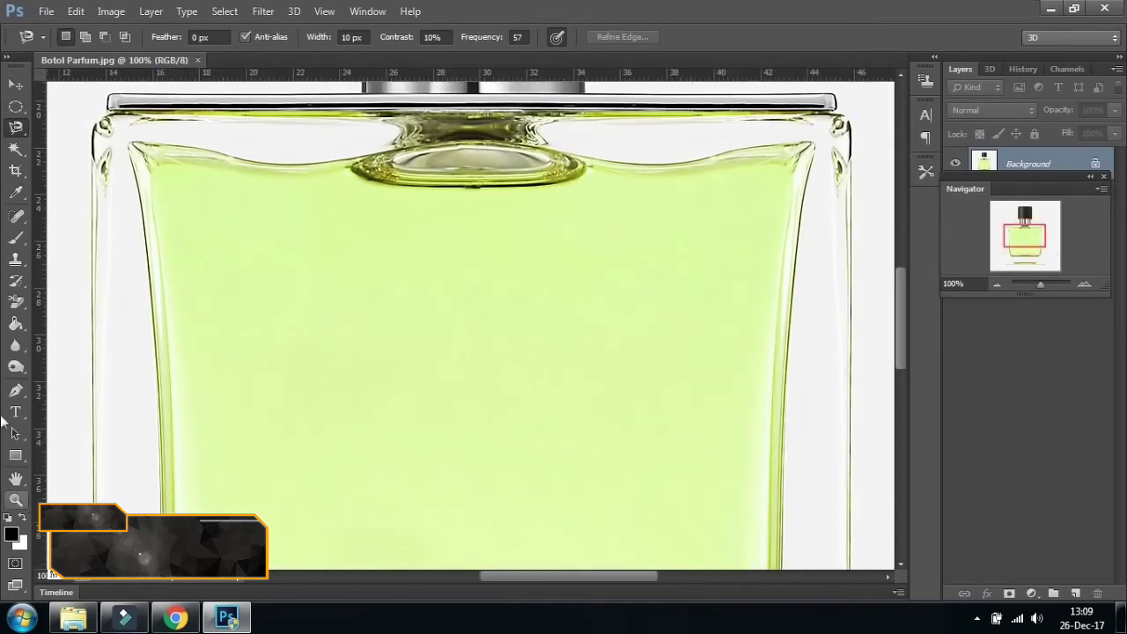
# With the Move tool active, inspect the bottle's shoulders and neck at 100% zoom, and close the Navigator panel.
pyautogui.click(15, 85)
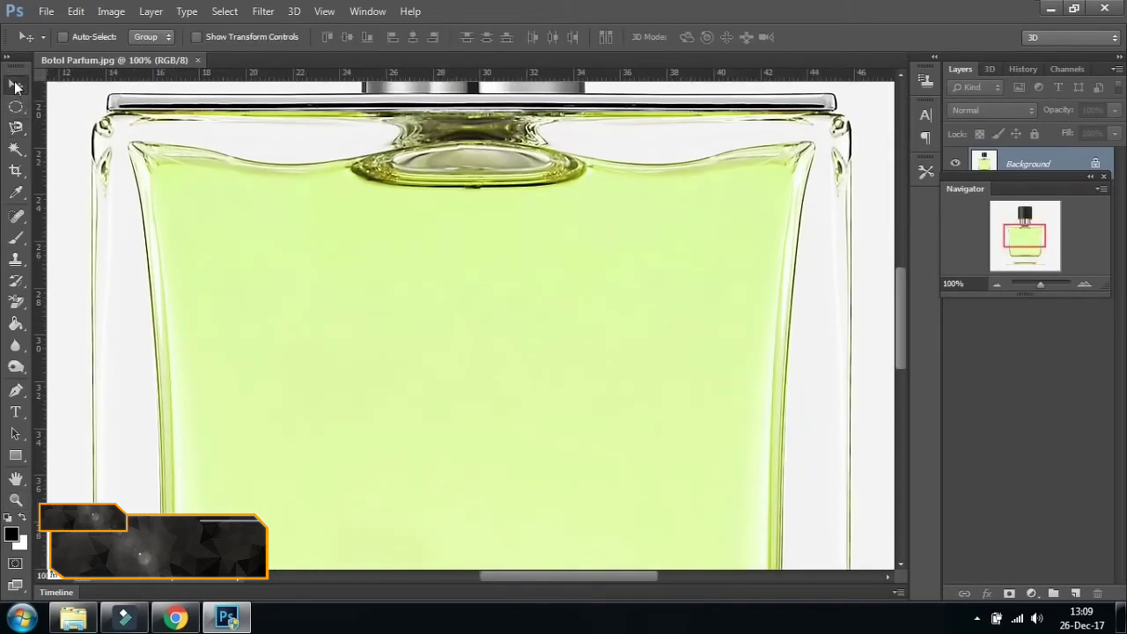
pyautogui.moveTo(227, 222); pyautogui.dragTo(405, 298)
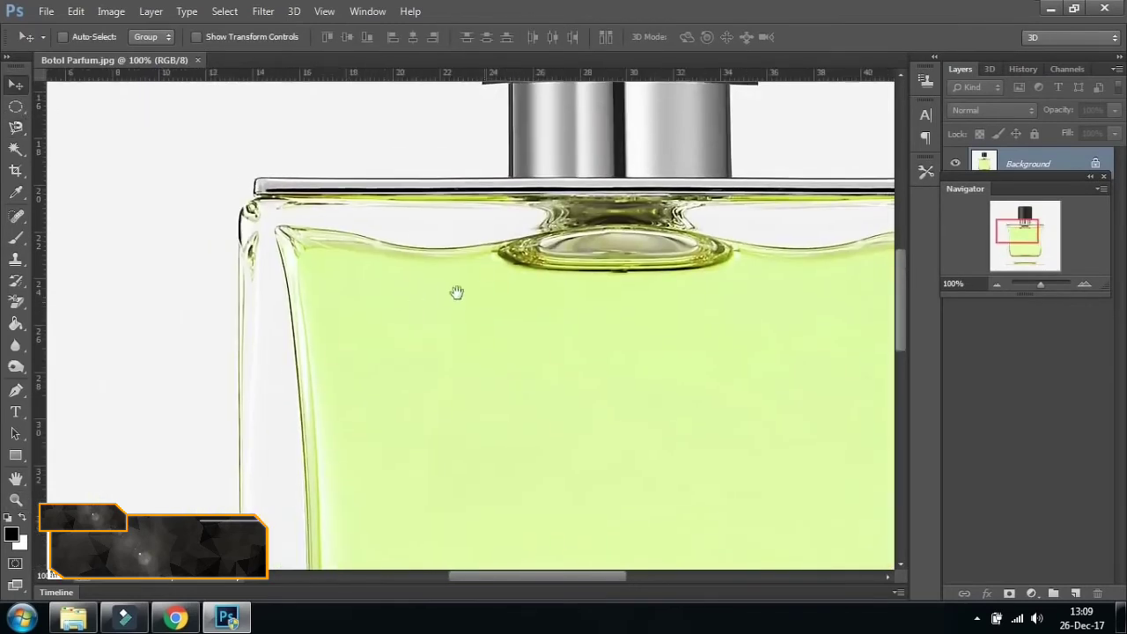
pyautogui.moveTo(632, 313); pyautogui.dragTo(373, 329)
pyautogui.moveTo(536, 332)
pyautogui.mouseDown()
pyautogui.moveTo(413, 387)
pyautogui.moveTo(433, 327)
pyautogui.moveTo(508, 296)
pyautogui.moveTo(659, 381)
pyautogui.moveTo(546, 360)
pyautogui.moveTo(537, 339)
pyautogui.mouseUp()
pyautogui.hotkey('ctrl', 'r')
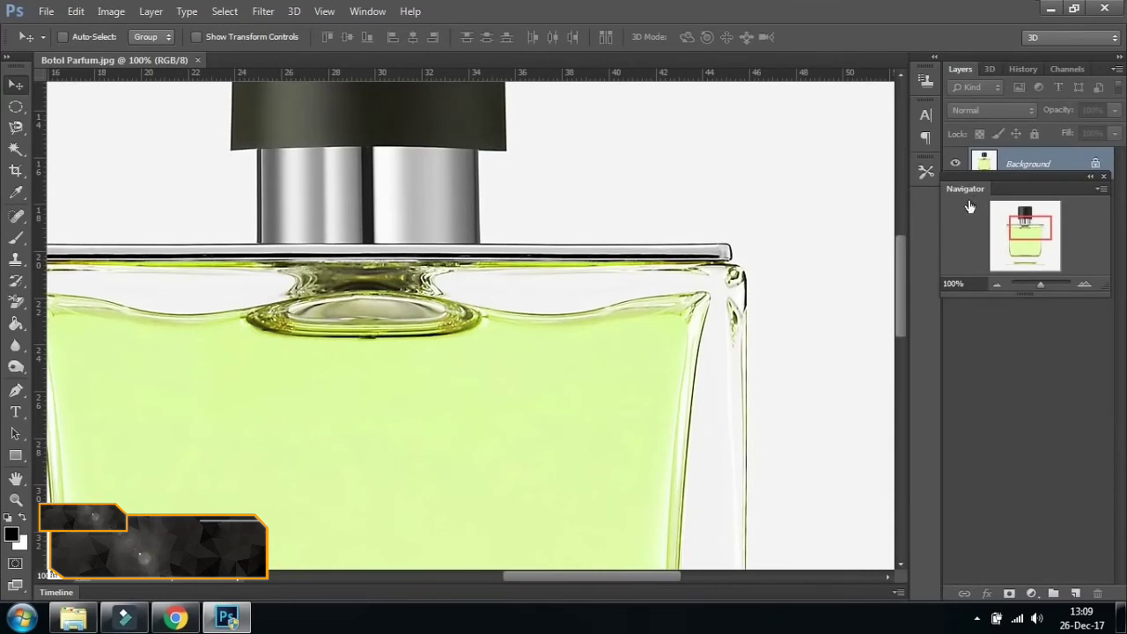
pyautogui.moveTo(968, 190); pyautogui.dragTo(773, 186)
pyautogui.click(909, 173)
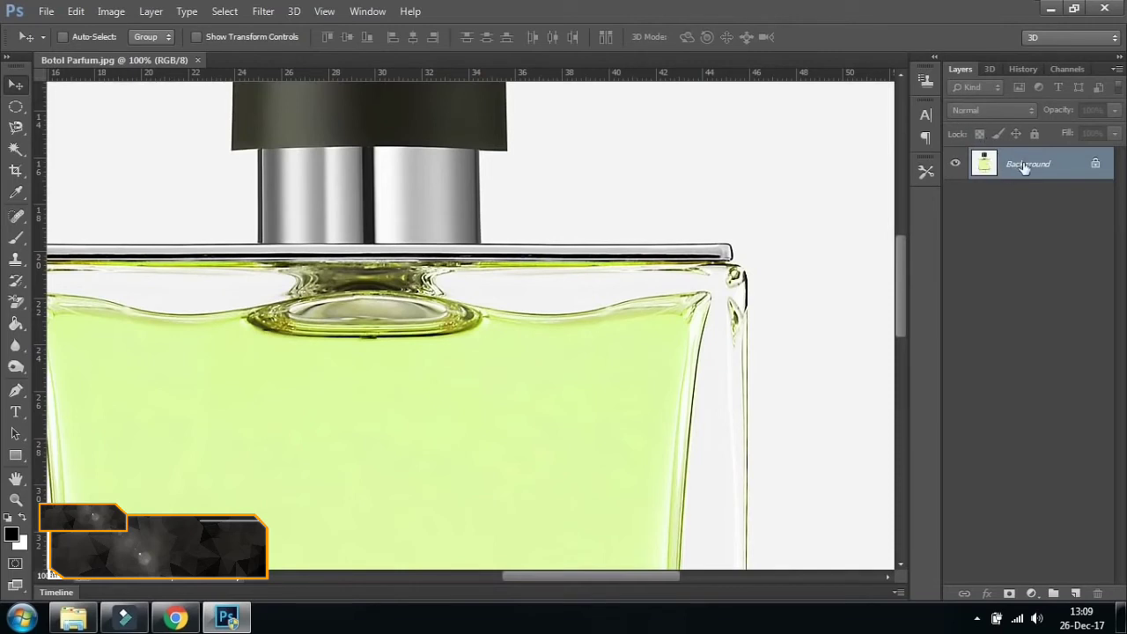
# Start a Magnetic Lasso outline at the glass body's upper-left corner and trace around the neck and cap to the upper-right corner.
pyautogui.click(13, 129)
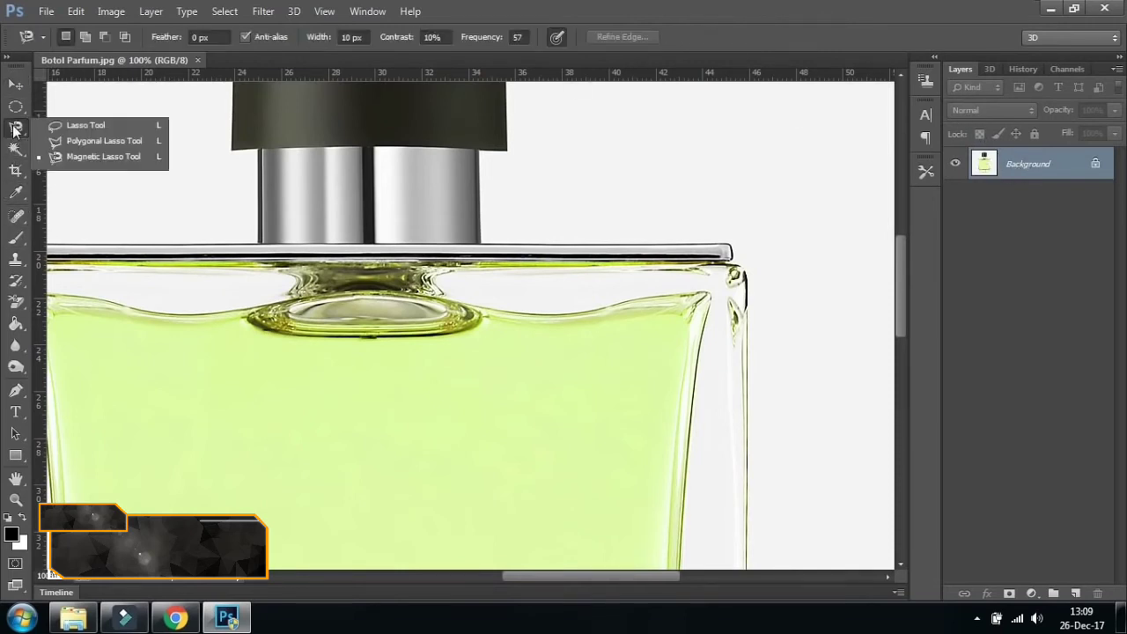
pyautogui.click(97, 159)
pyautogui.moveTo(176, 247); pyautogui.dragTo(371, 270)
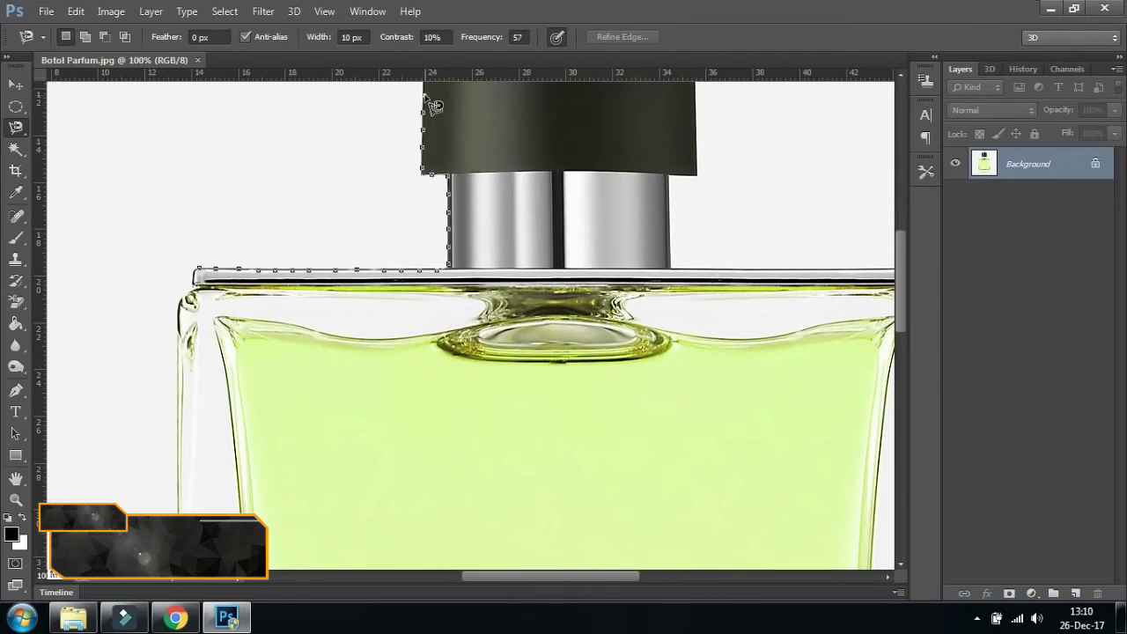
pyautogui.moveTo(426, 97); pyautogui.dragTo(424, 325)
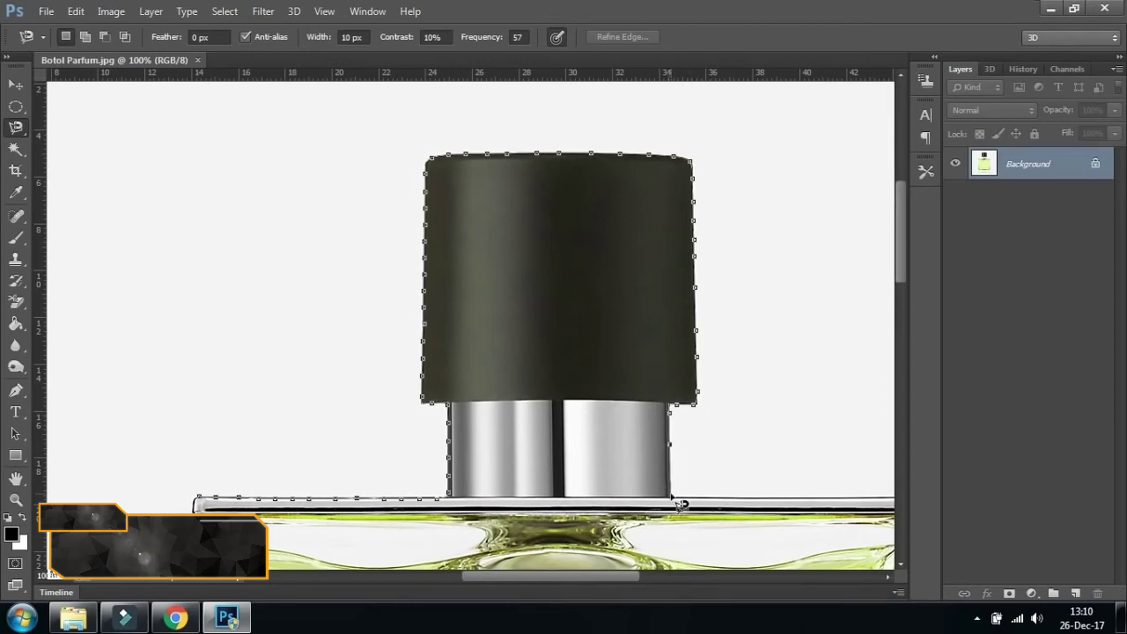
pyautogui.moveTo(681, 504); pyautogui.dragTo(498, 243)
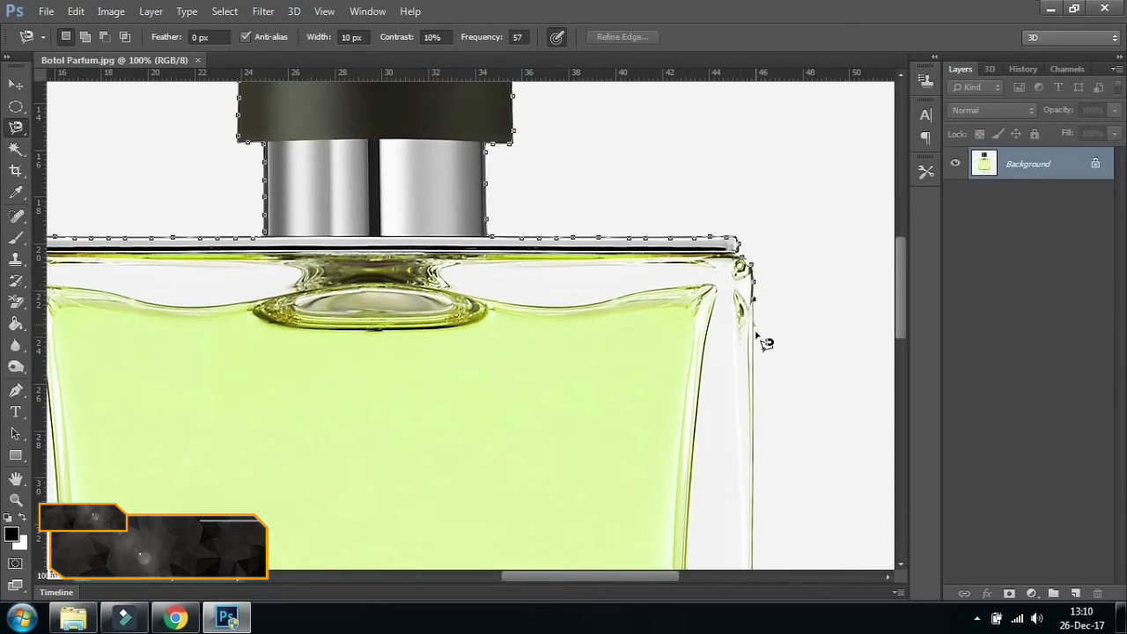
# Continue the Magnetic Lasso outline down the bottle's right side, around the lower-right corner and along the base.
pyautogui.press('space')
pyautogui.moveTo(755, 391); pyautogui.dragTo(724, 119)
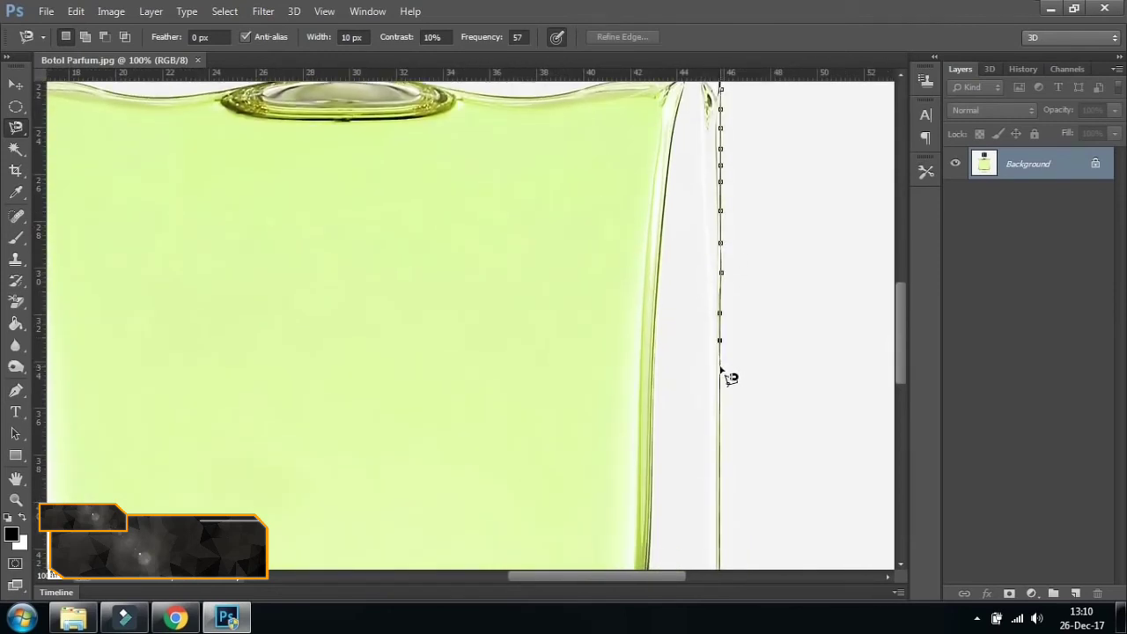
pyautogui.moveTo(729, 377)
pyautogui.mouseDown()
pyautogui.moveTo(712, 150)
pyautogui.moveTo(724, 163)
pyautogui.mouseUp()
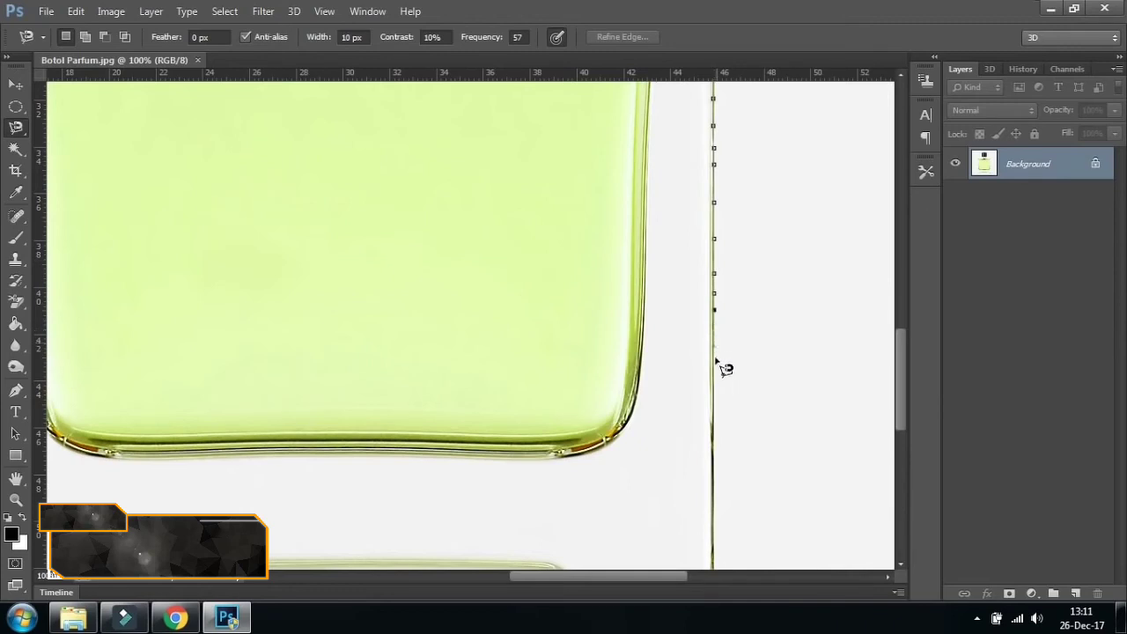
pyautogui.moveTo(710, 368); pyautogui.dragTo(720, 129)
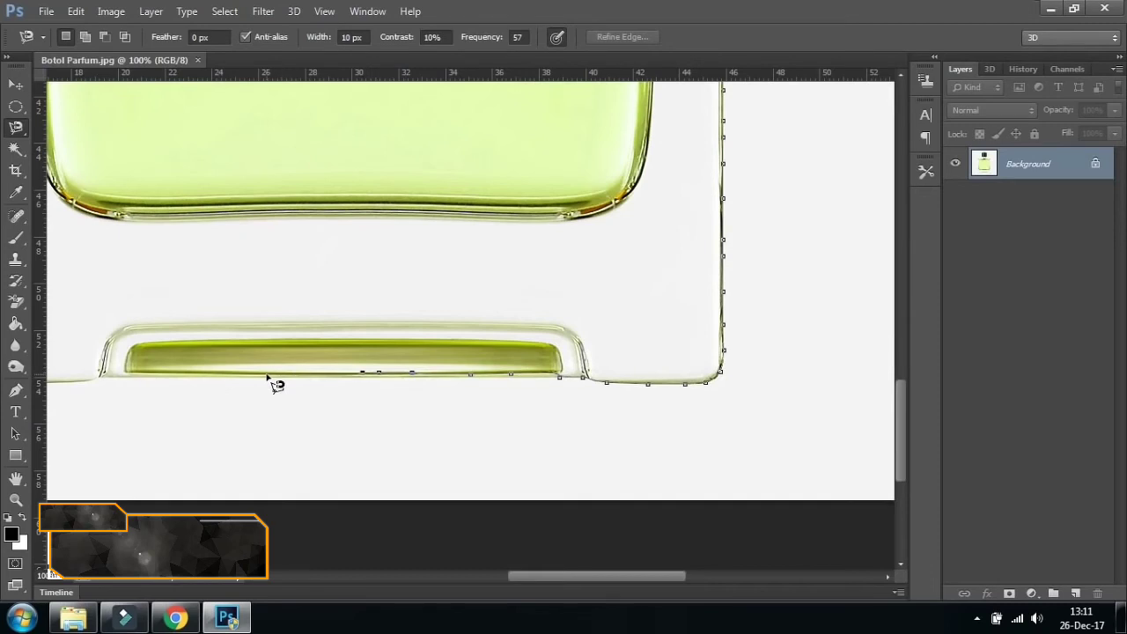
# Trace the rest of the base and the bottle's left side, closing the Magnetic Lasso selection at its starting point.
pyautogui.moveTo(267, 377); pyautogui.dragTo(579, 390)
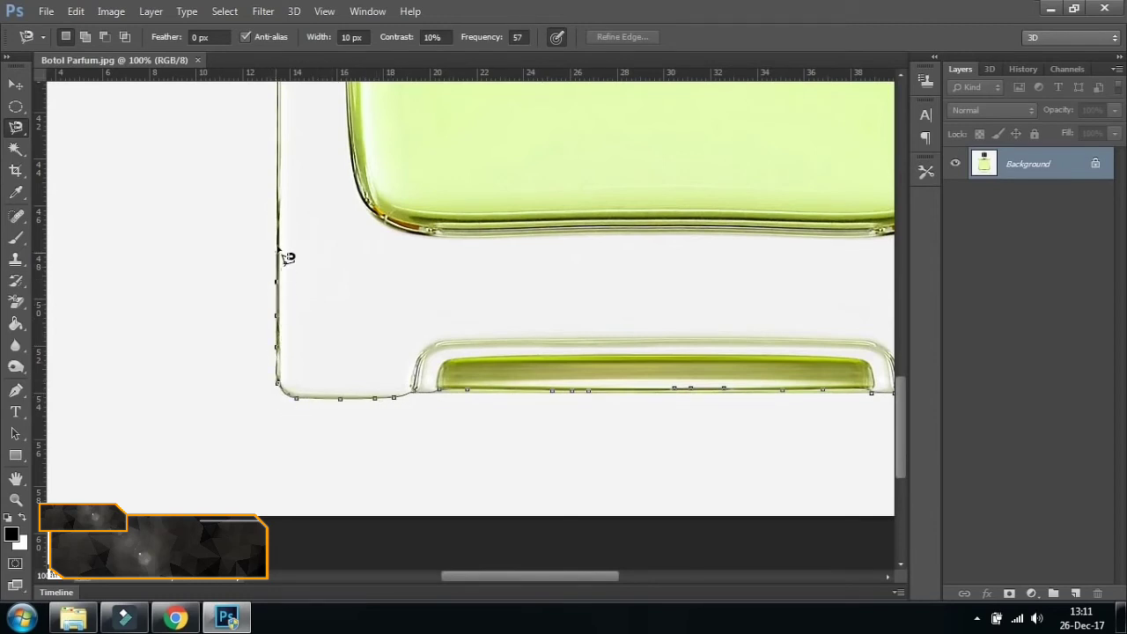
pyautogui.press('space')
pyautogui.moveTo(276, 244); pyautogui.dragTo(278, 354)
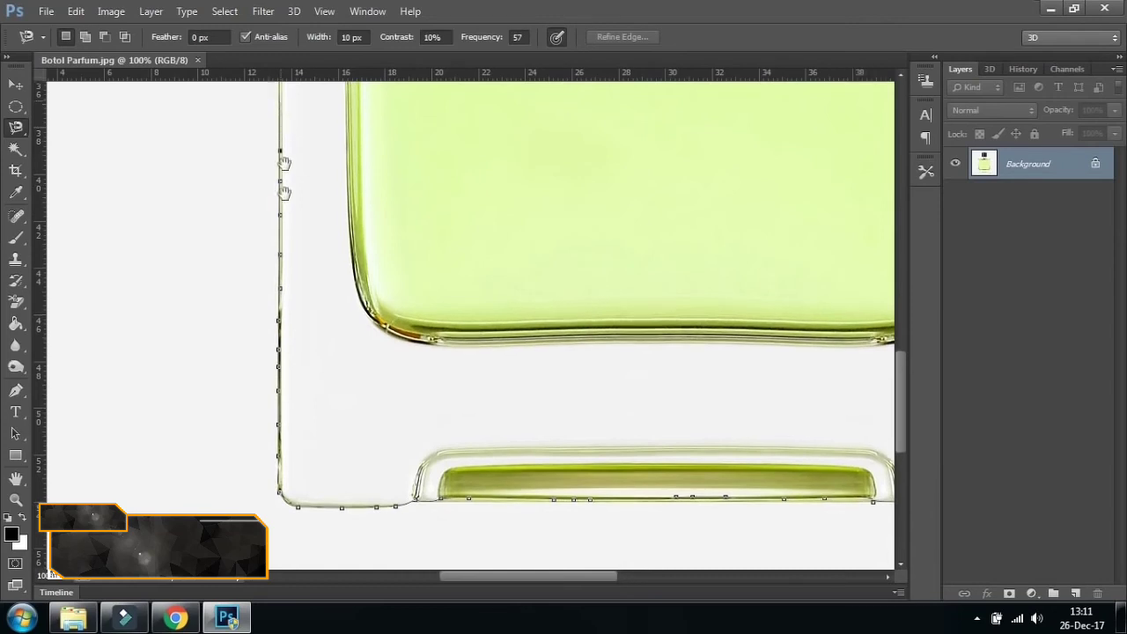
pyautogui.press('space')
pyautogui.moveTo(283, 114); pyautogui.dragTo(290, 289)
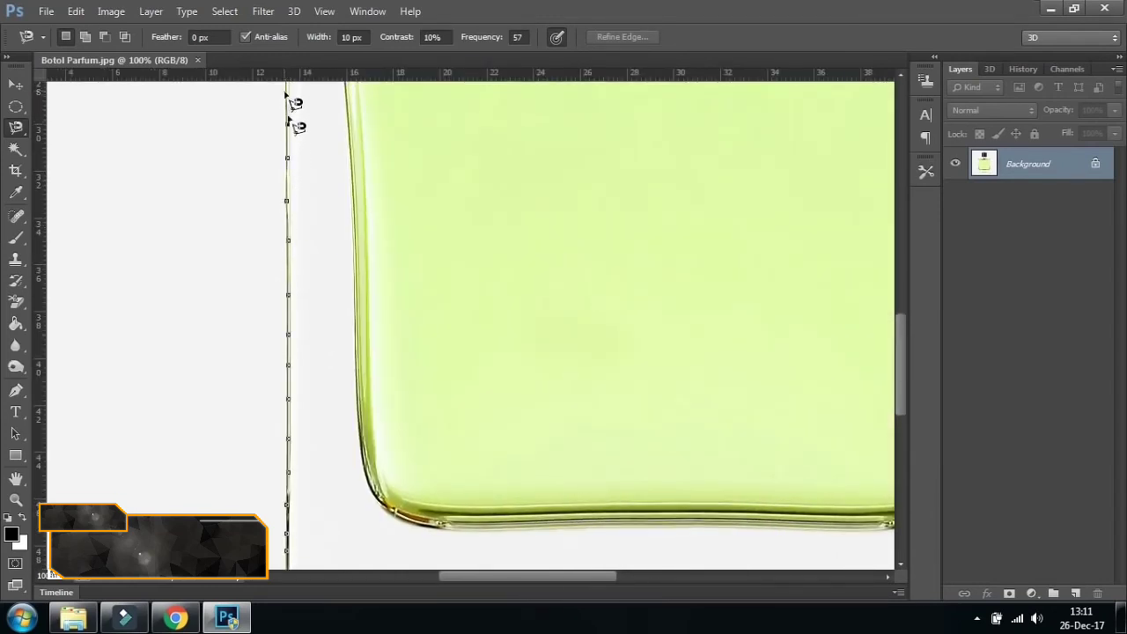
pyautogui.moveTo(291, 103); pyautogui.dragTo(292, 372)
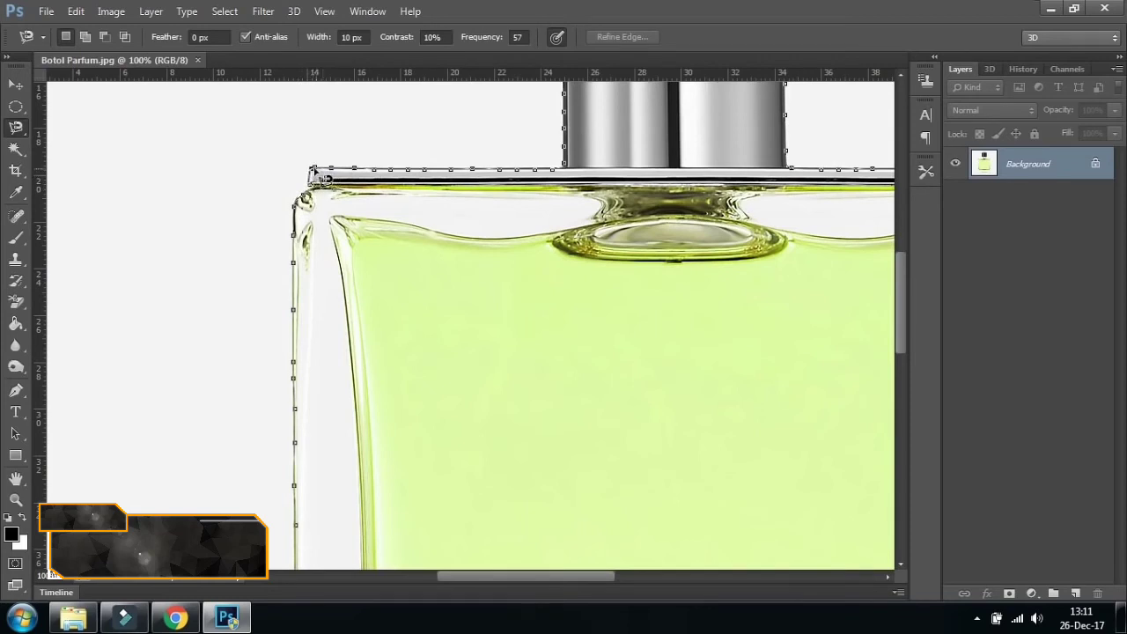
pyautogui.click(314, 172)
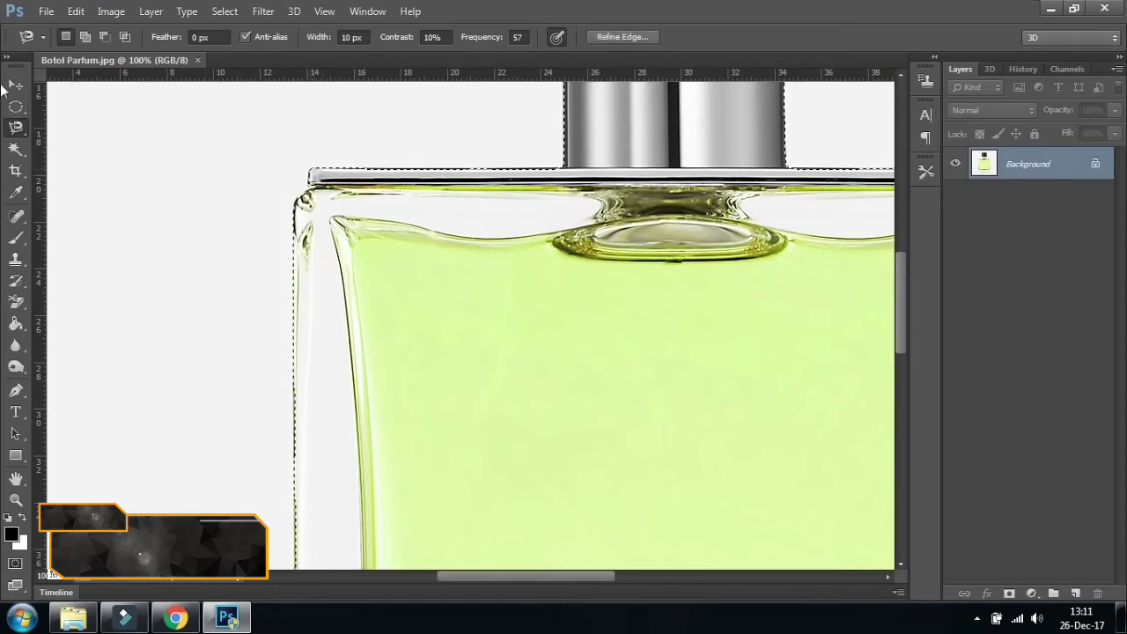
# Copy the selected perfume bottle to a new layer and hide the Background layer.
pyautogui.click(14, 86)
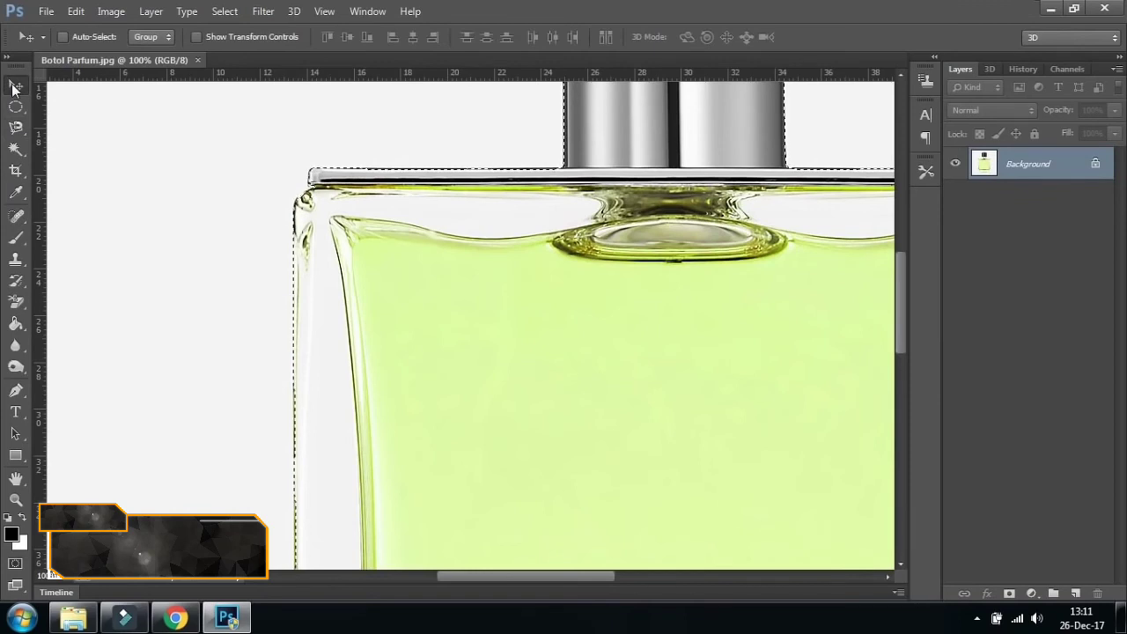
pyautogui.hotkey('ctrl', '-')
pyautogui.hotkey('ctrl', '-')
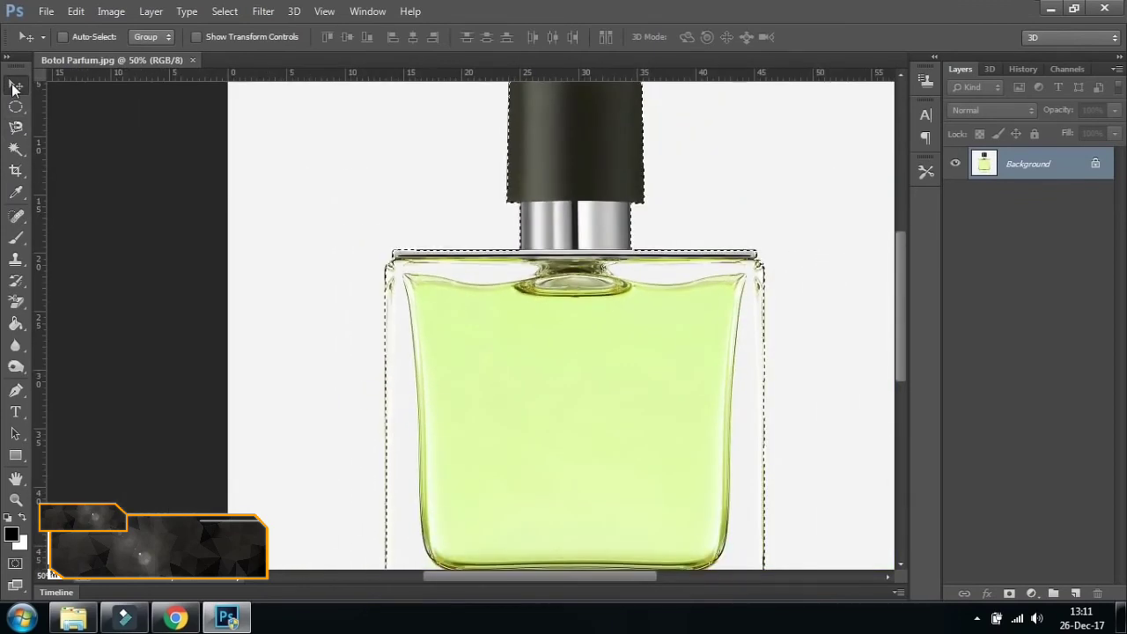
pyautogui.hotkey('ctrl', '-')
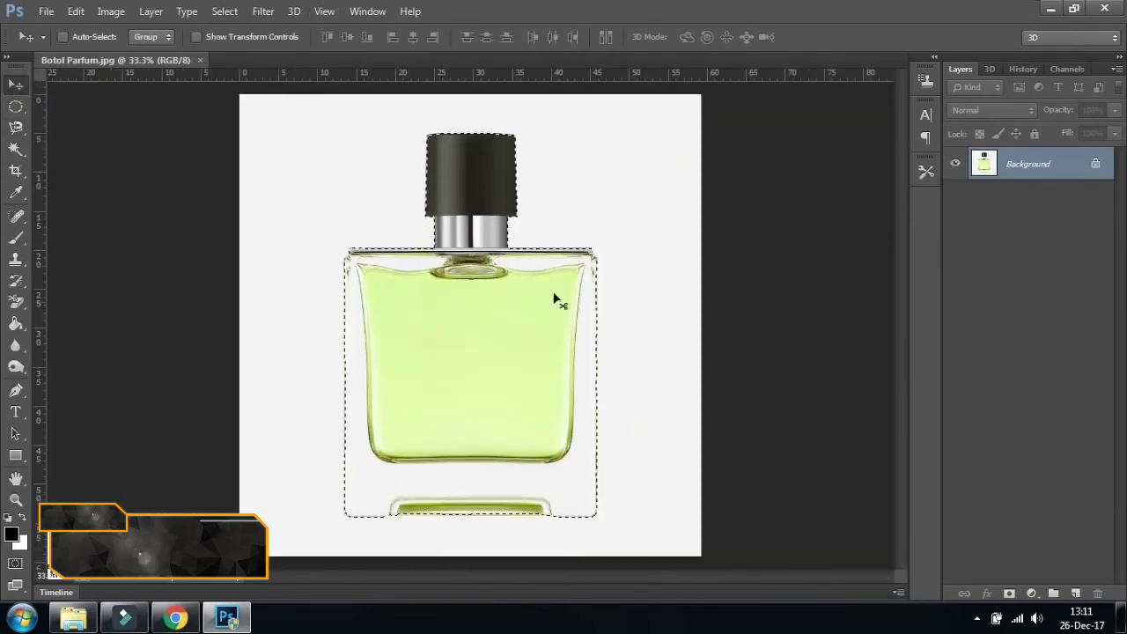
pyautogui.moveTo(16, 127)
pyautogui.mouseDown()
pyautogui.moveTo(51, 154)
pyautogui.moveTo(91, 157)
pyautogui.mouseUp()
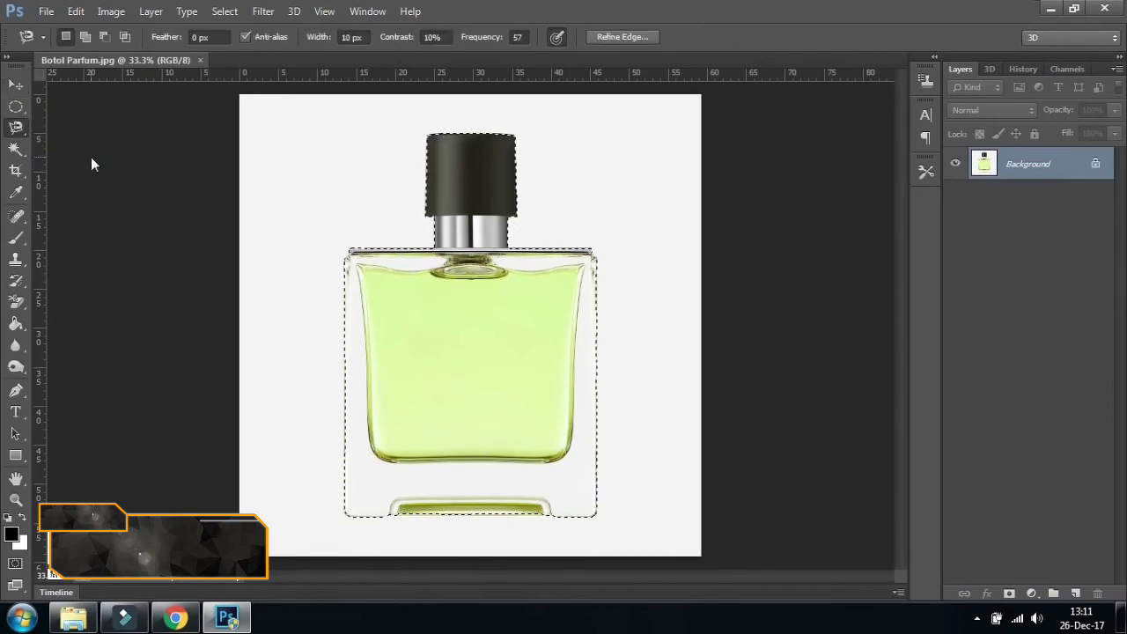
pyautogui.click(10, 87)
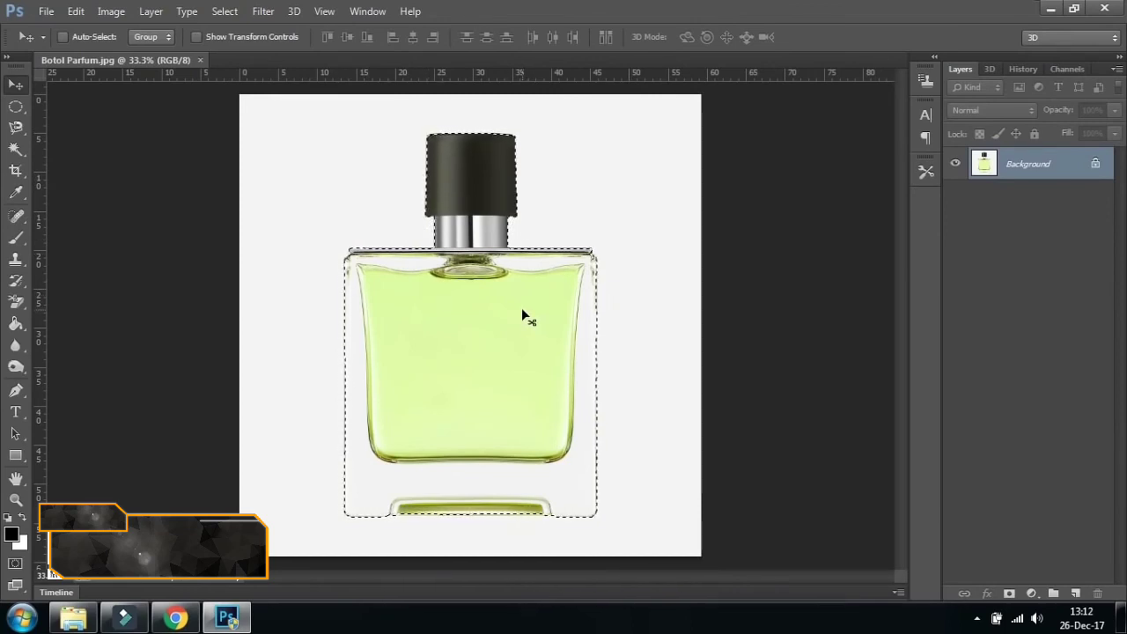
pyautogui.hotkey('ctrl', 'j')
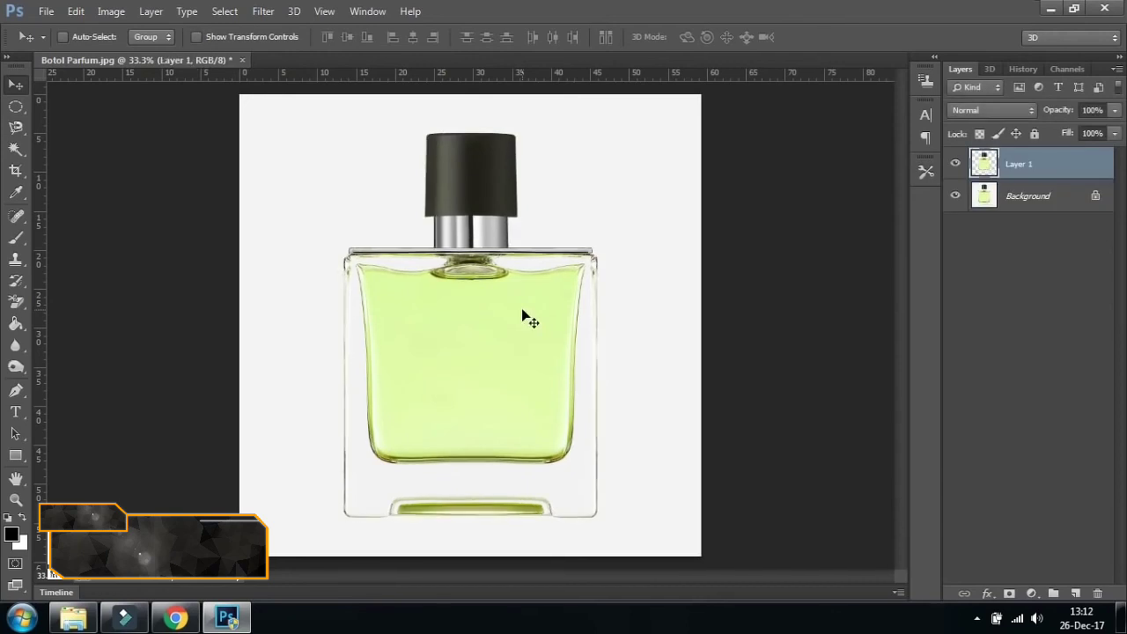
pyautogui.click(1022, 196)
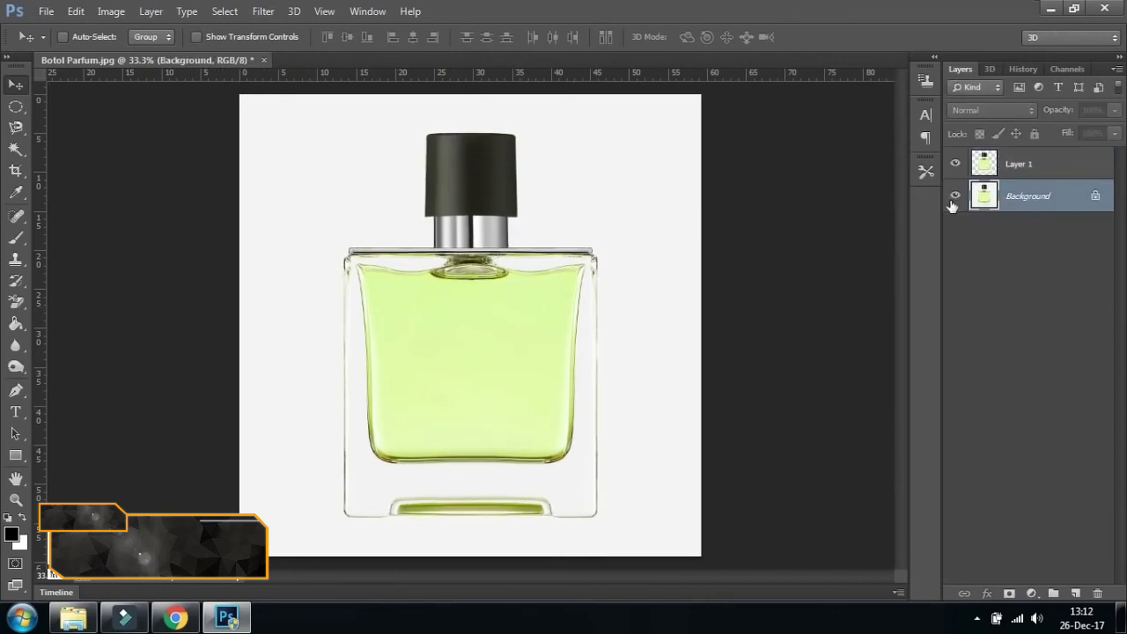
pyautogui.click(955, 196)
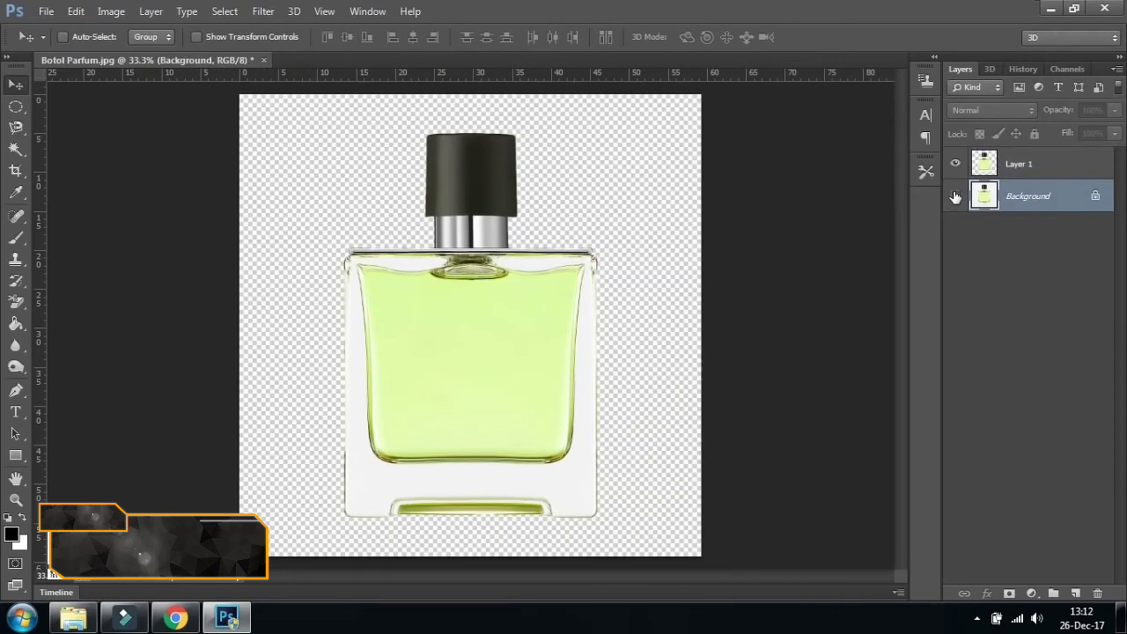
# Rename the cutout layer Botol parfum and shift the bottle slightly left and down on the canvas.
pyautogui.doubleClick(1015, 164)
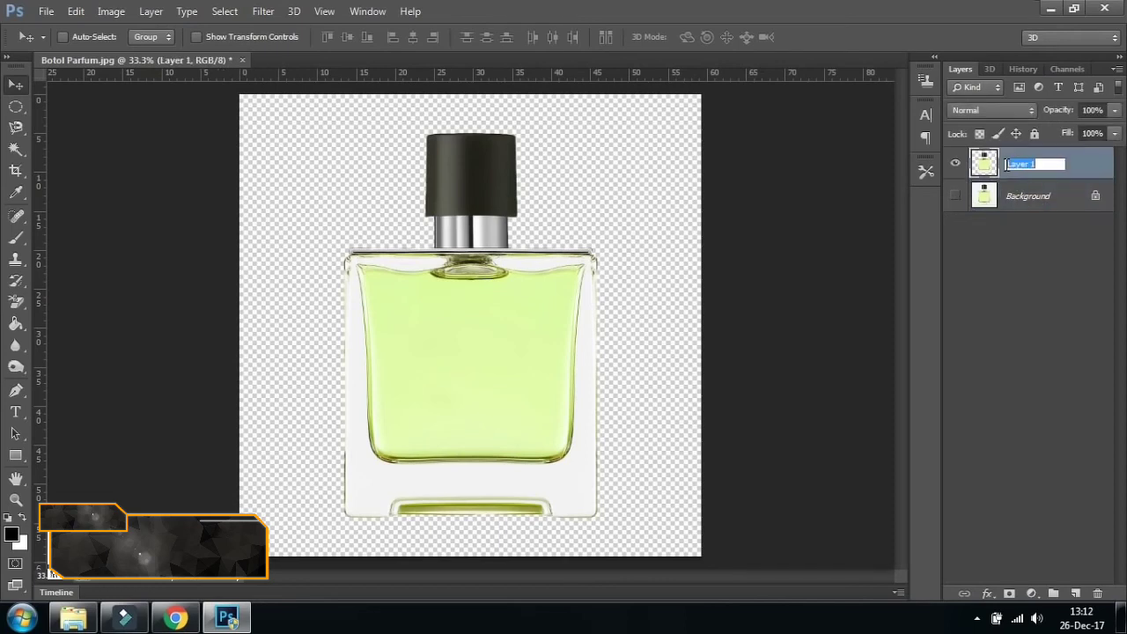
pyautogui.write('Bptp')
pyautogui.press('BackSpace')
pyautogui.press('BackSpace')
pyautogui.press('BackSpace')
pyautogui.press('BackSpace')
pyautogui.write('Botol parfum')
pyautogui.press('Return')
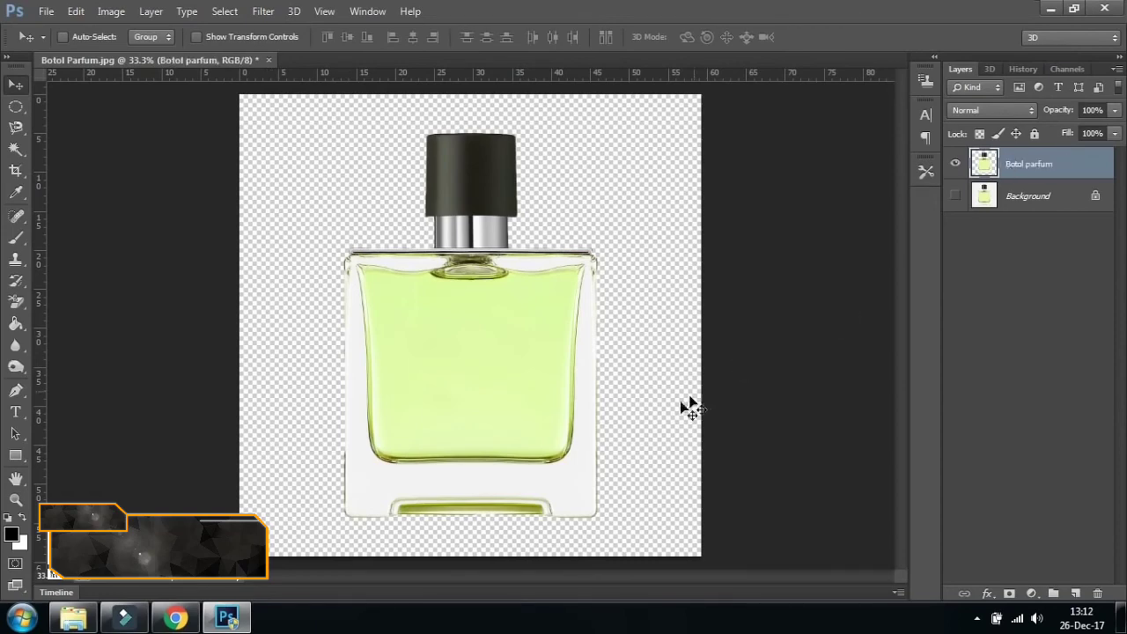
pyautogui.moveTo(444, 330); pyautogui.dragTo(465, 345)
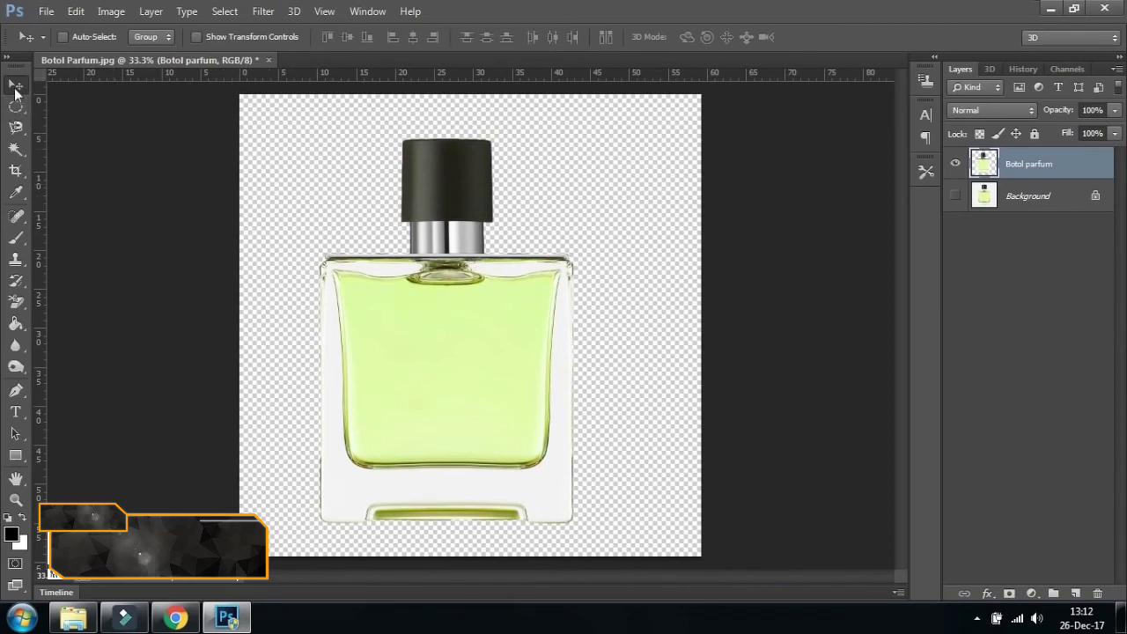
# Review the available marquee, lasso, wand and crop tool variants, choosing the Rectangular Marquee for its group and ending on the Eyedropper.
pyautogui.click(15, 106)
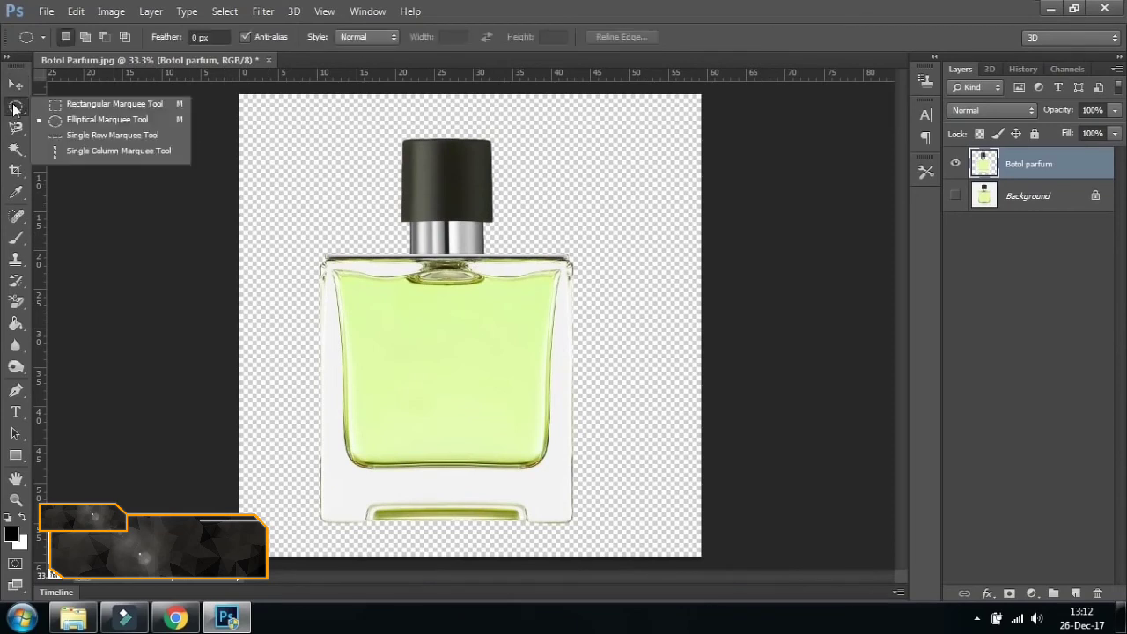
pyautogui.click(84, 106)
pyautogui.click(15, 128)
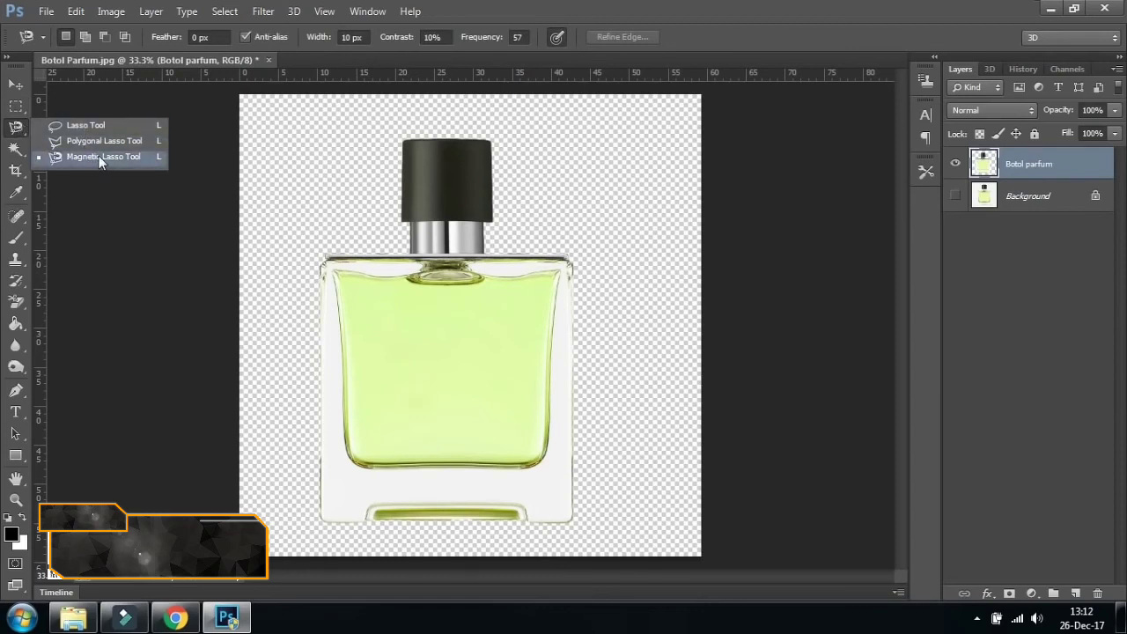
pyautogui.click(15, 85)
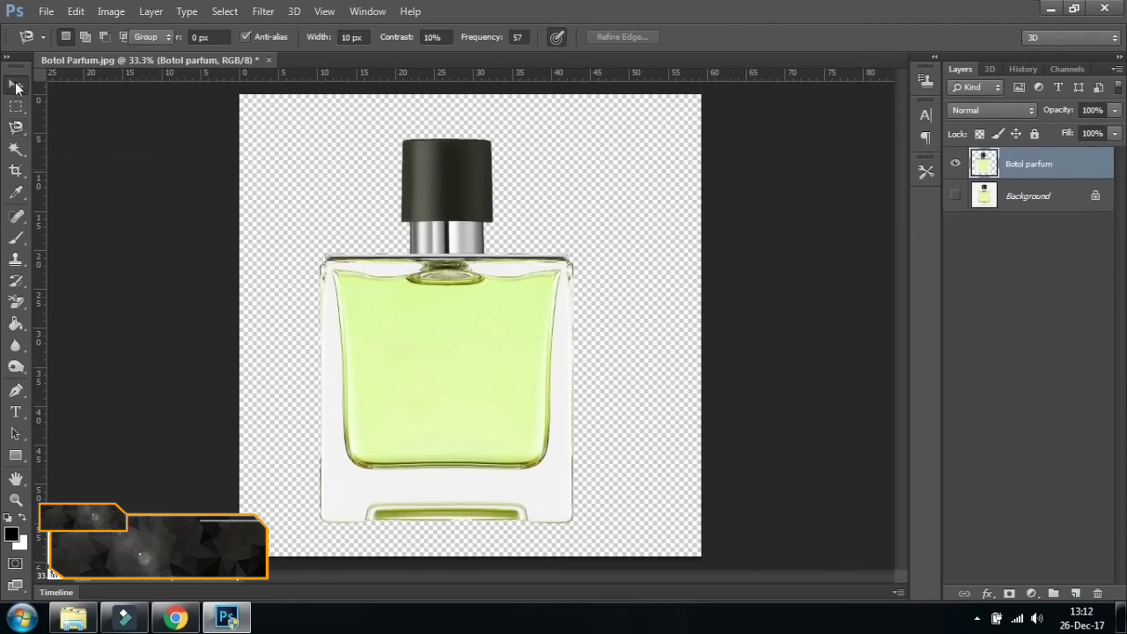
pyautogui.click(15, 150)
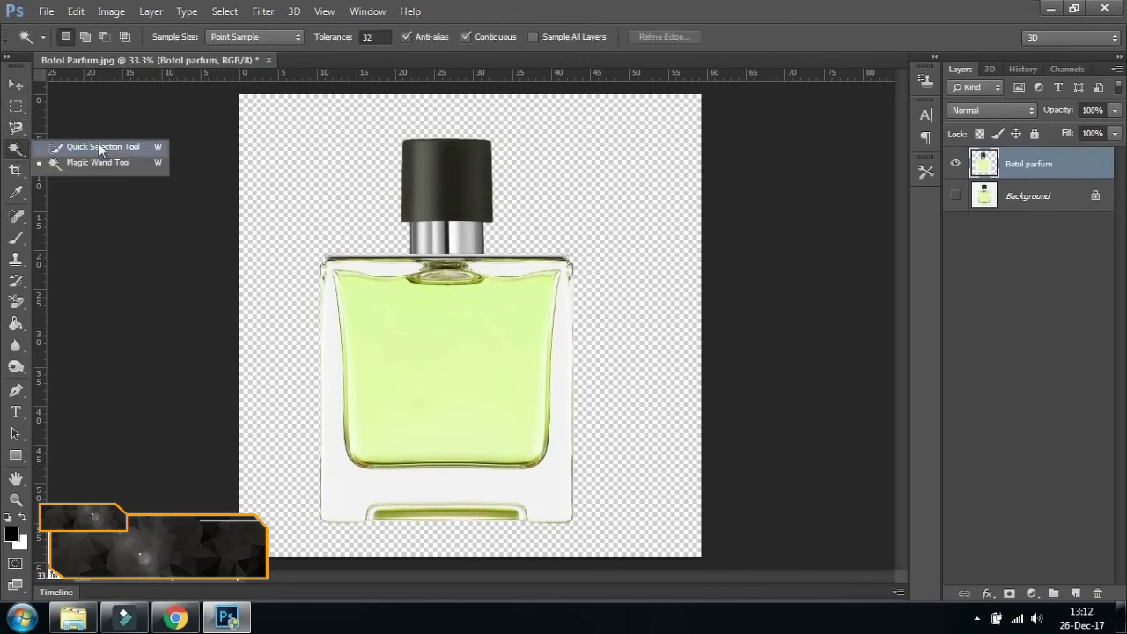
pyautogui.click(46, 163)
pyautogui.click(15, 172)
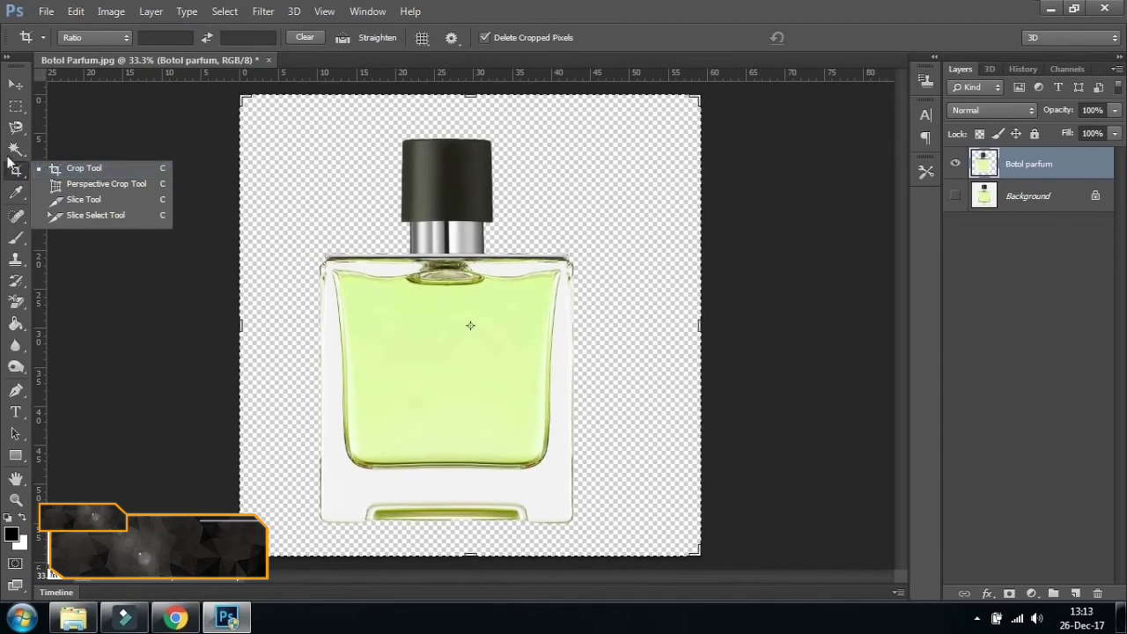
pyautogui.click(15, 150)
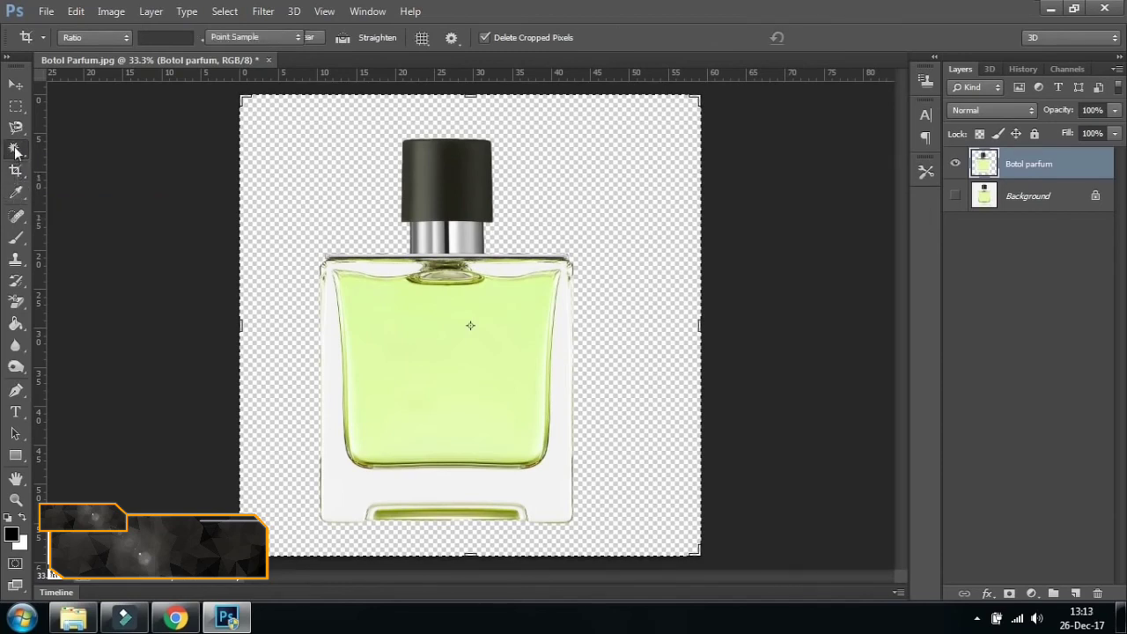
pyautogui.click(15, 172)
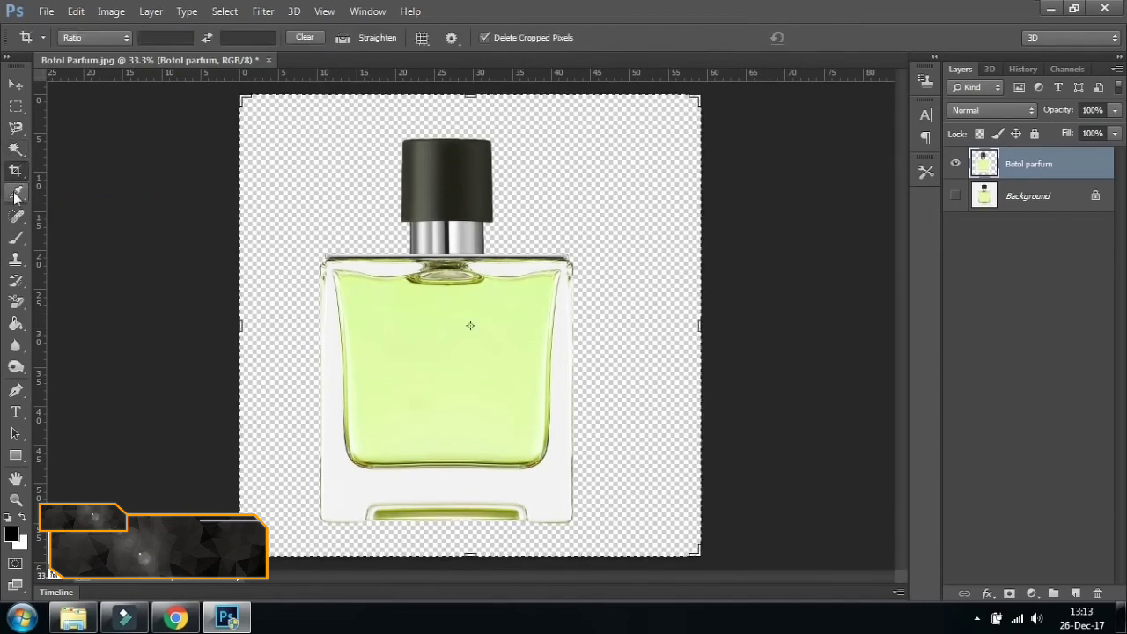
pyautogui.click(14, 192)
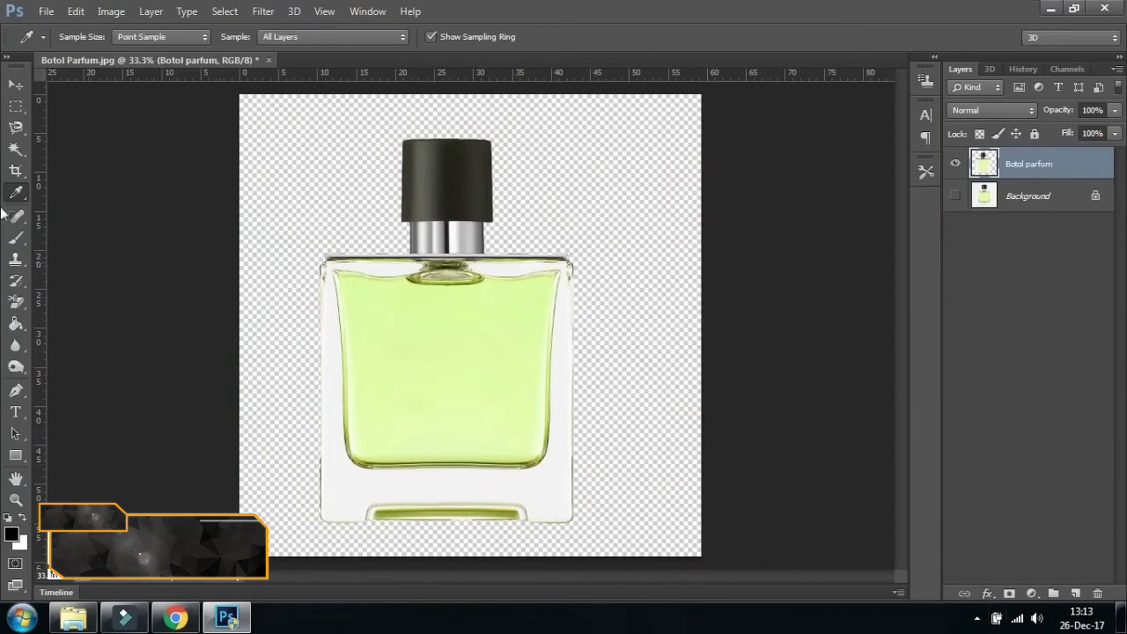
# Move the bottle cutout slightly right and down on the canvas with the Move tool.
pyautogui.click(13, 87)
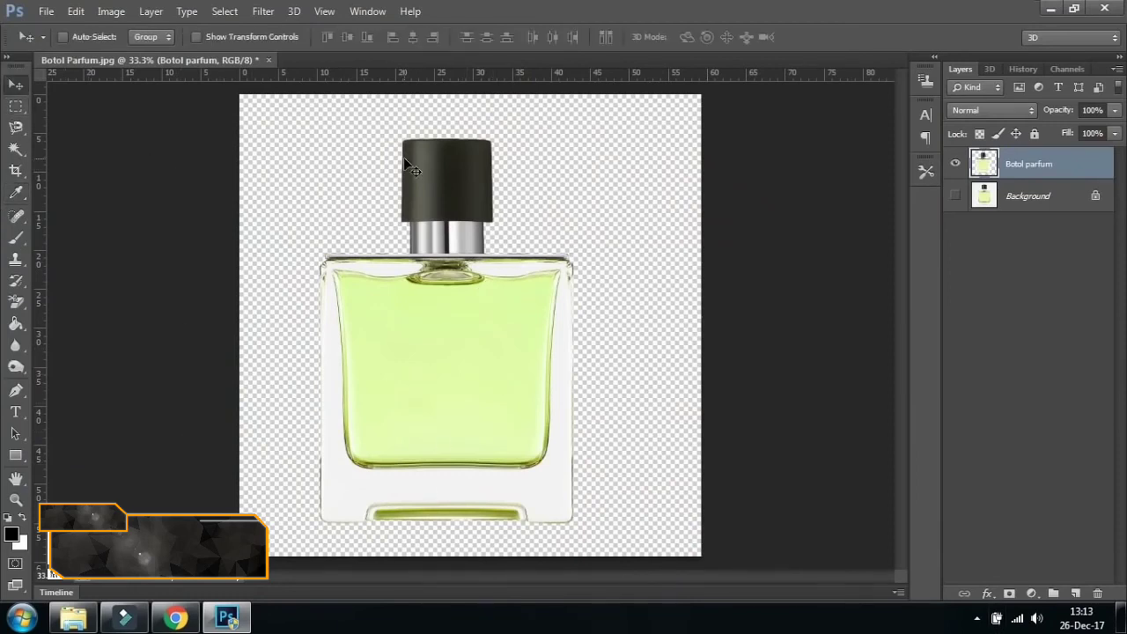
pyautogui.moveTo(463, 330); pyautogui.dragTo(485, 346)
# Save a PNG copy named Botol Parfum in the 27. Belajar Dasar-Dasar Photoshop folder, with Smallest / Slow compression and no interlacing.
pyautogui.click(46, 13)
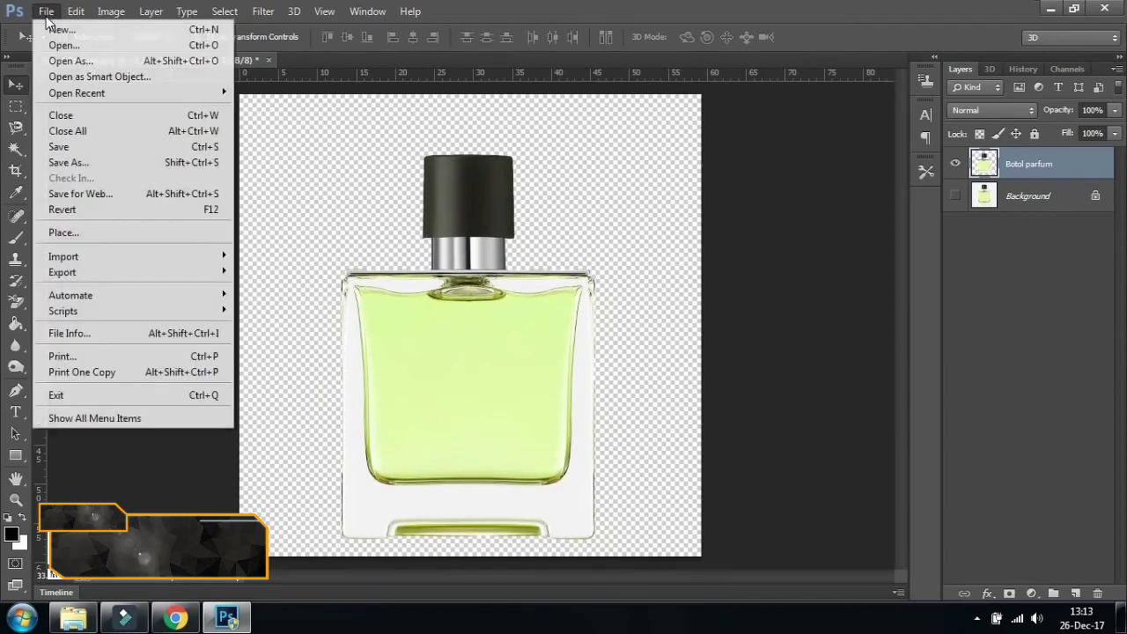
pyautogui.click(112, 162)
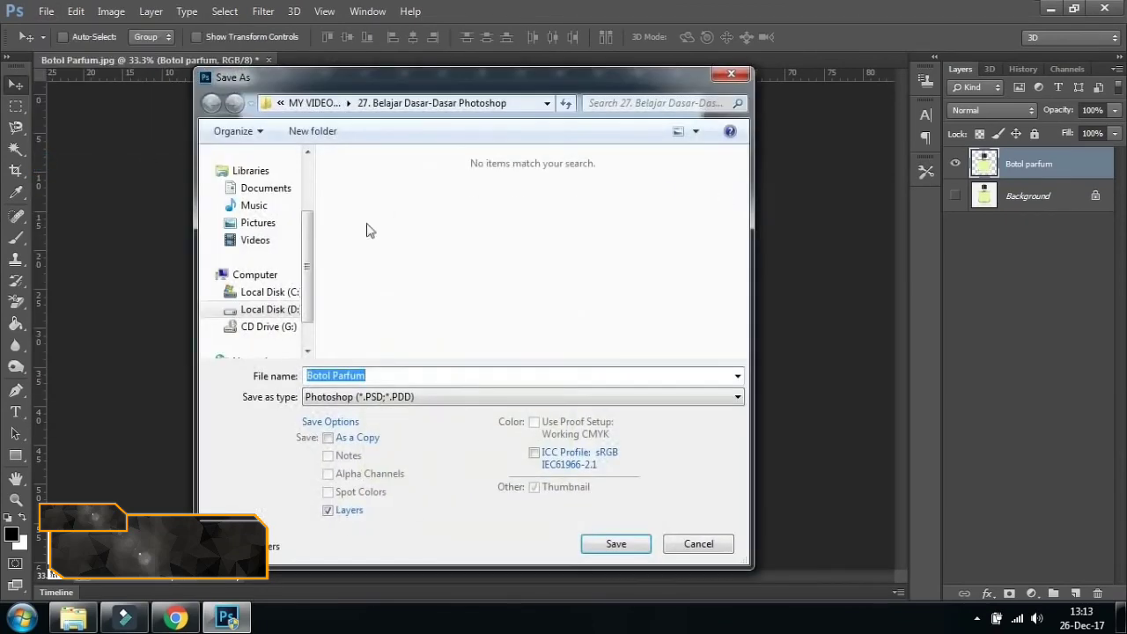
pyautogui.click(440, 397)
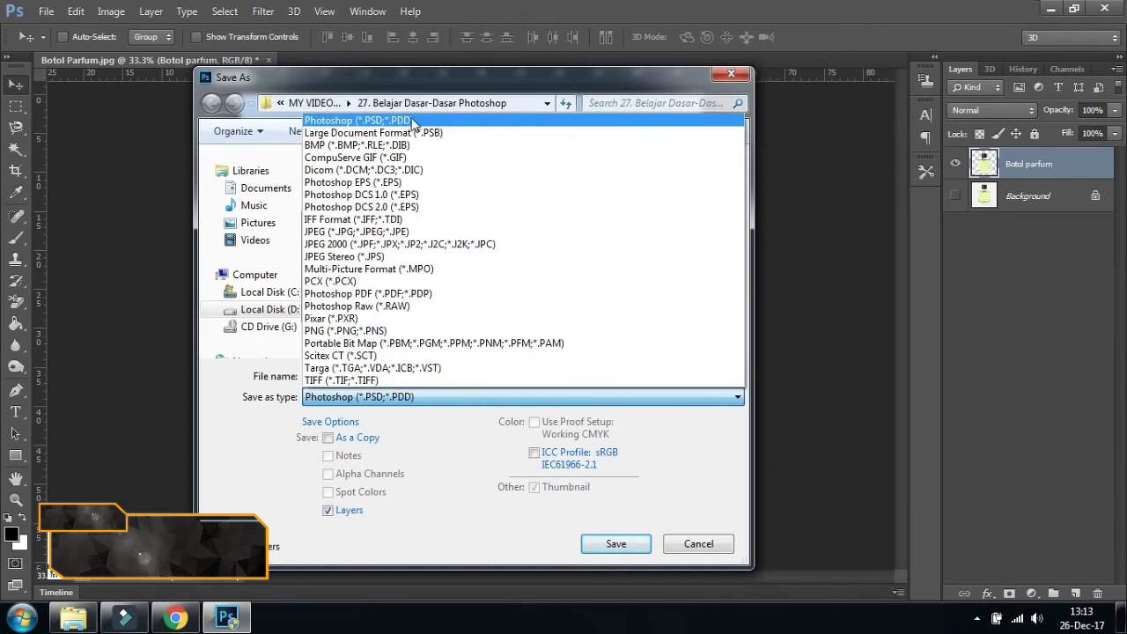
pyautogui.click(444, 234)
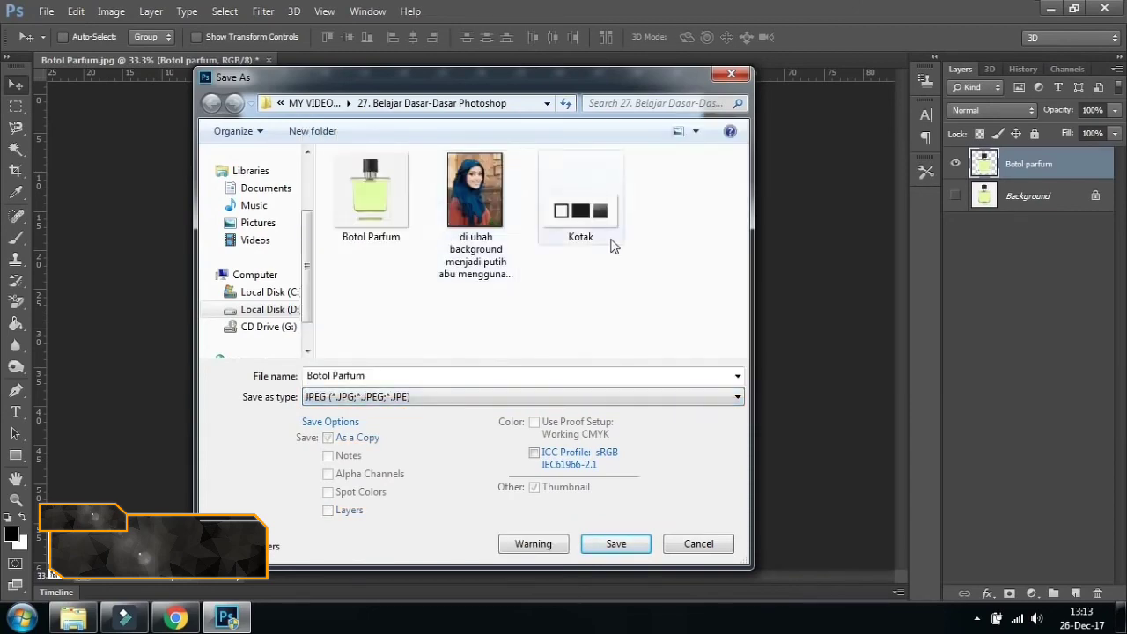
pyautogui.click(652, 401)
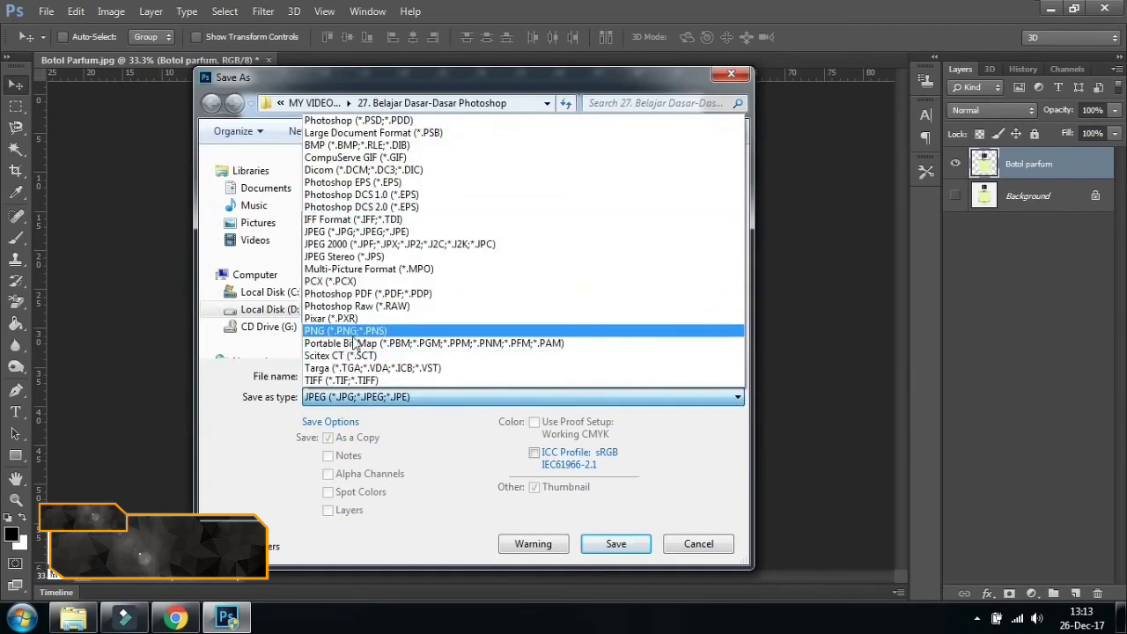
pyautogui.click(393, 331)
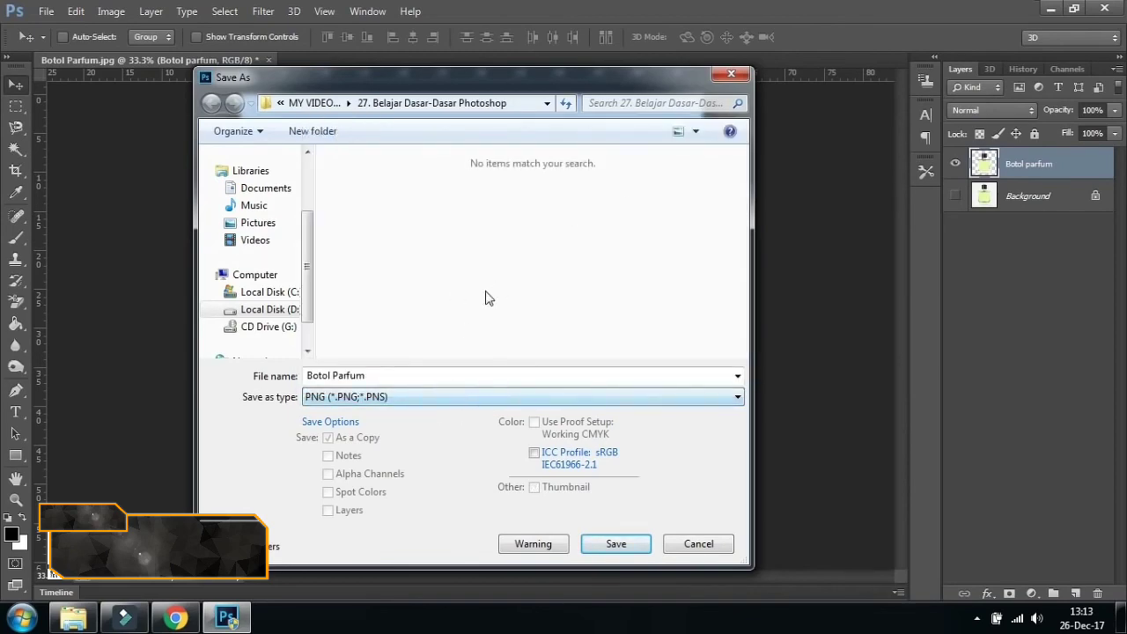
pyautogui.moveTo(492, 89); pyautogui.dragTo(524, 93)
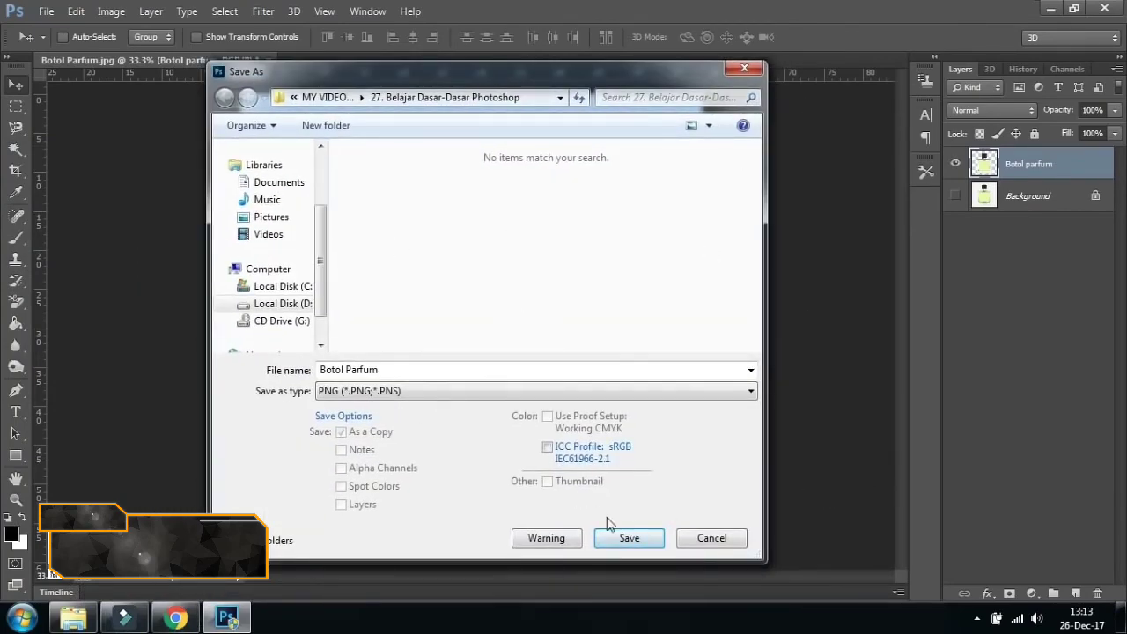
pyautogui.click(626, 539)
pyautogui.click(618, 191)
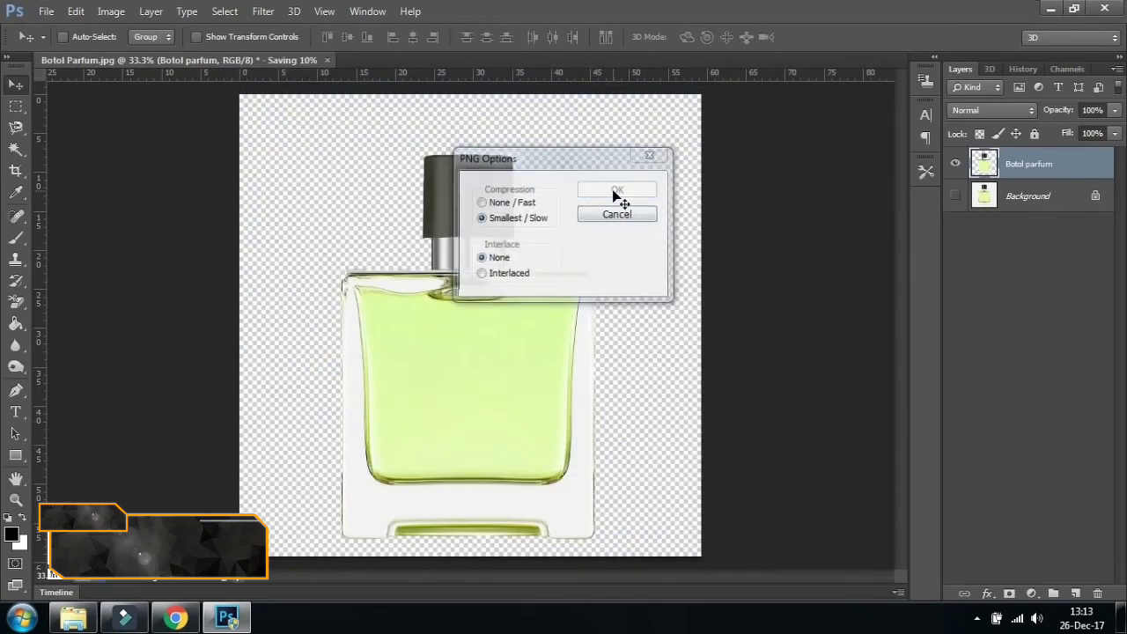